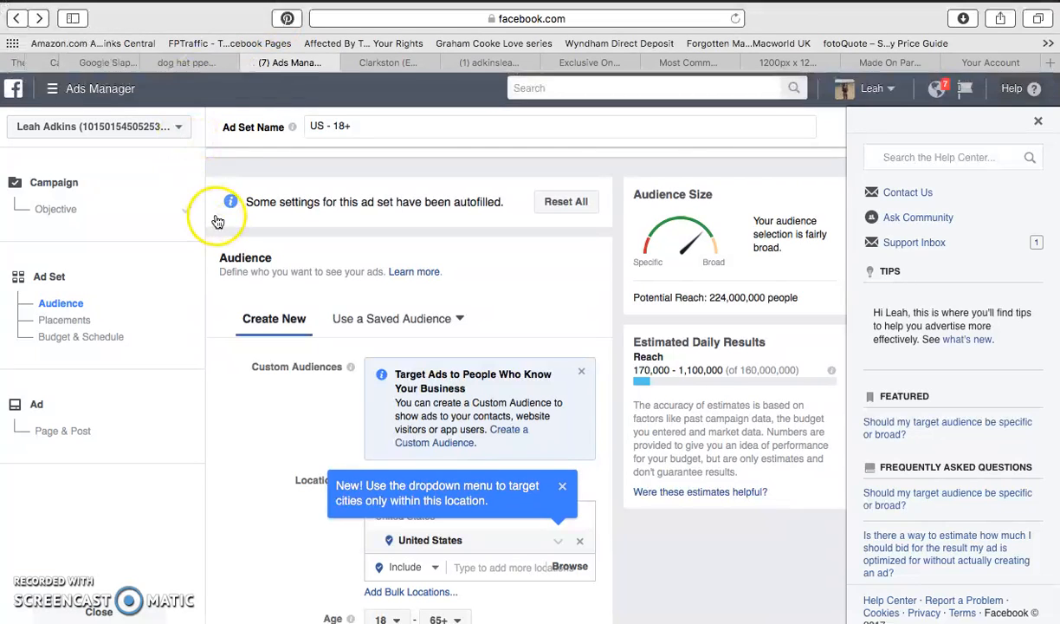
Leave the ad set form and open the Ads Manager campaigns overview.
click(71, 87)
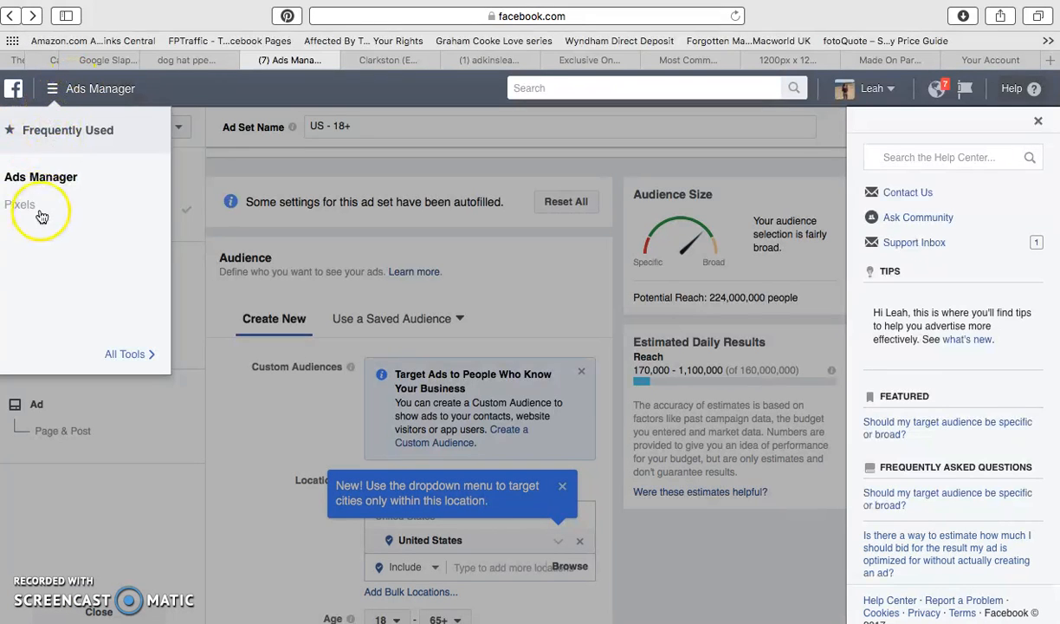
click(43, 179)
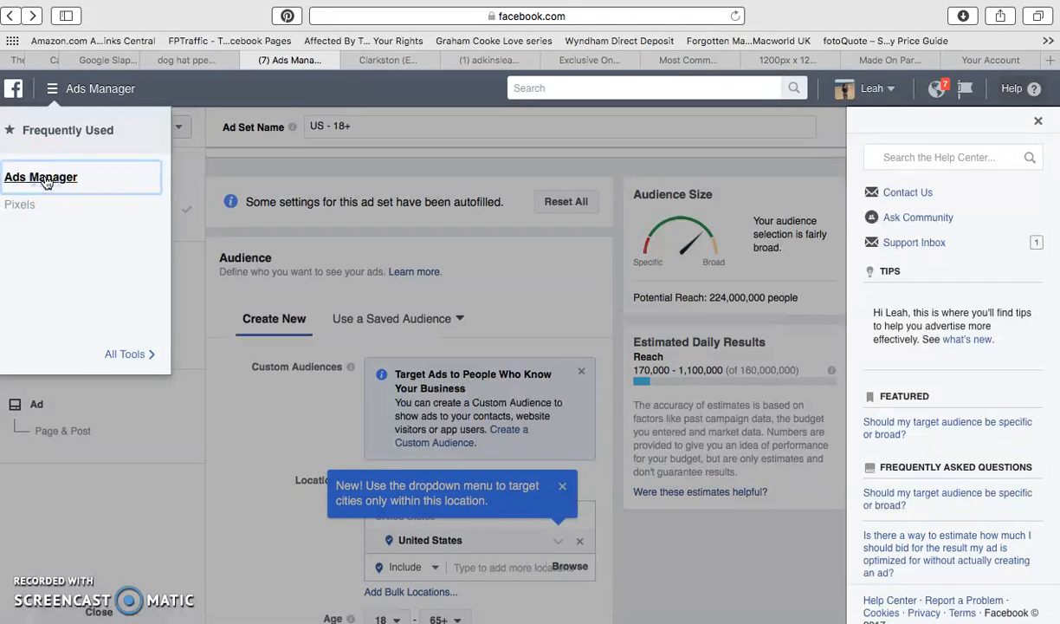
click(51, 88)
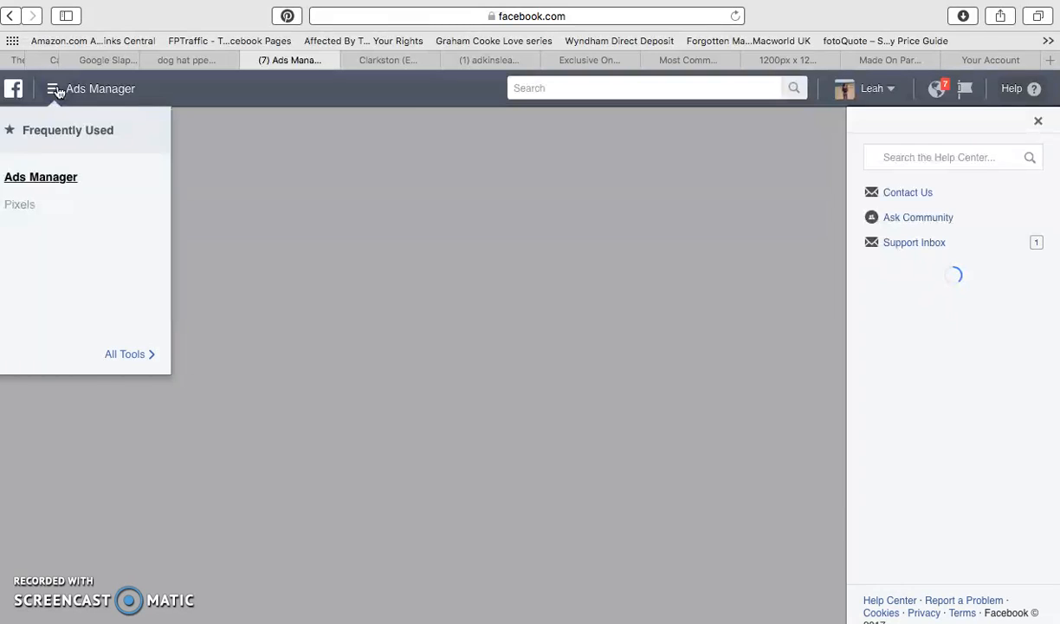
click(33, 178)
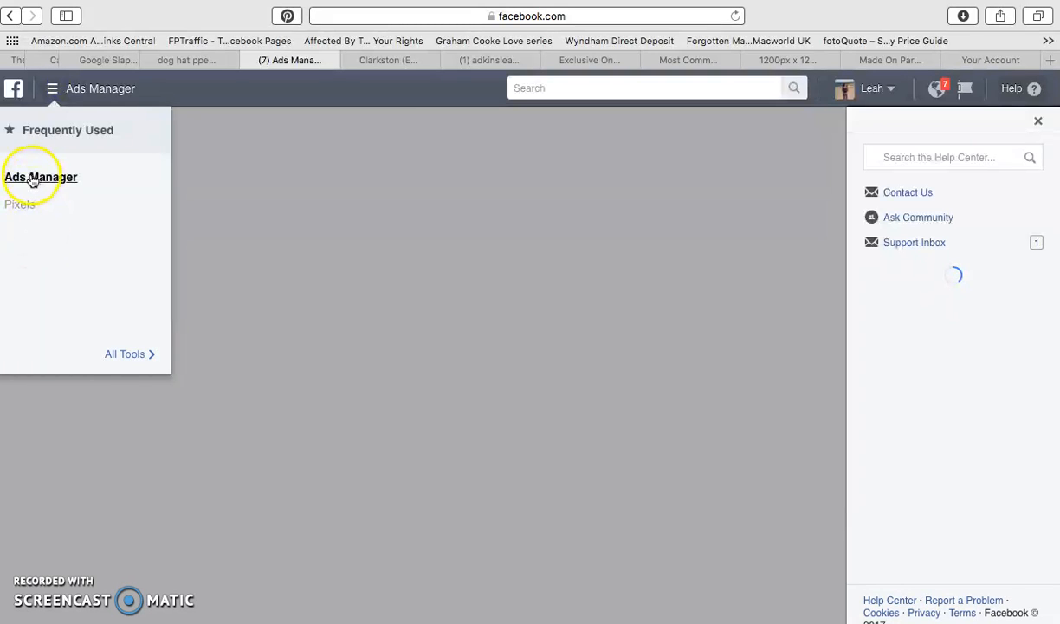
click(83, 175)
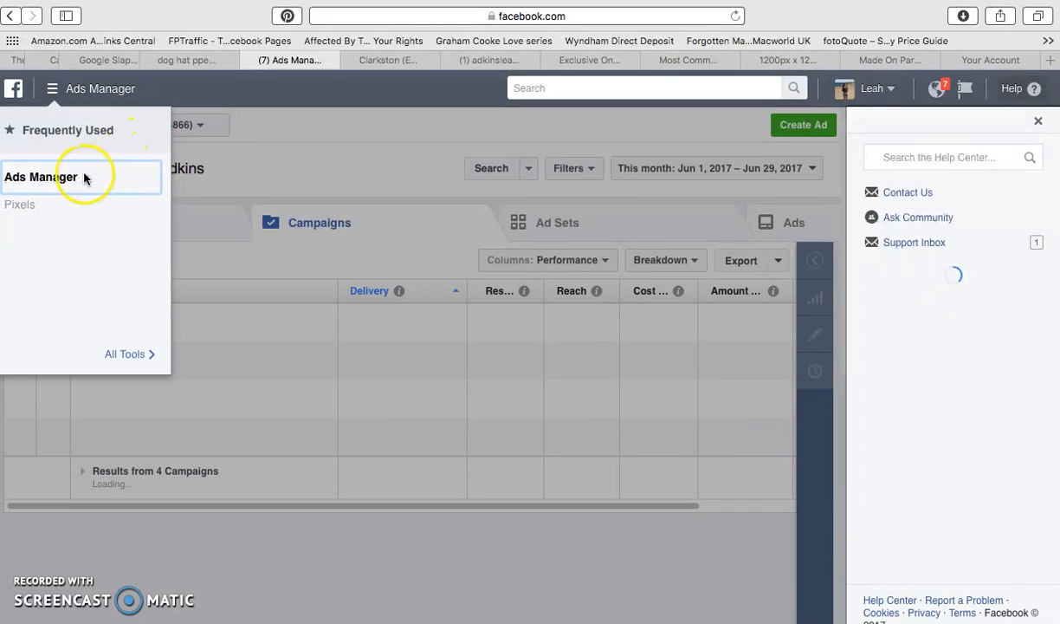
click(259, 172)
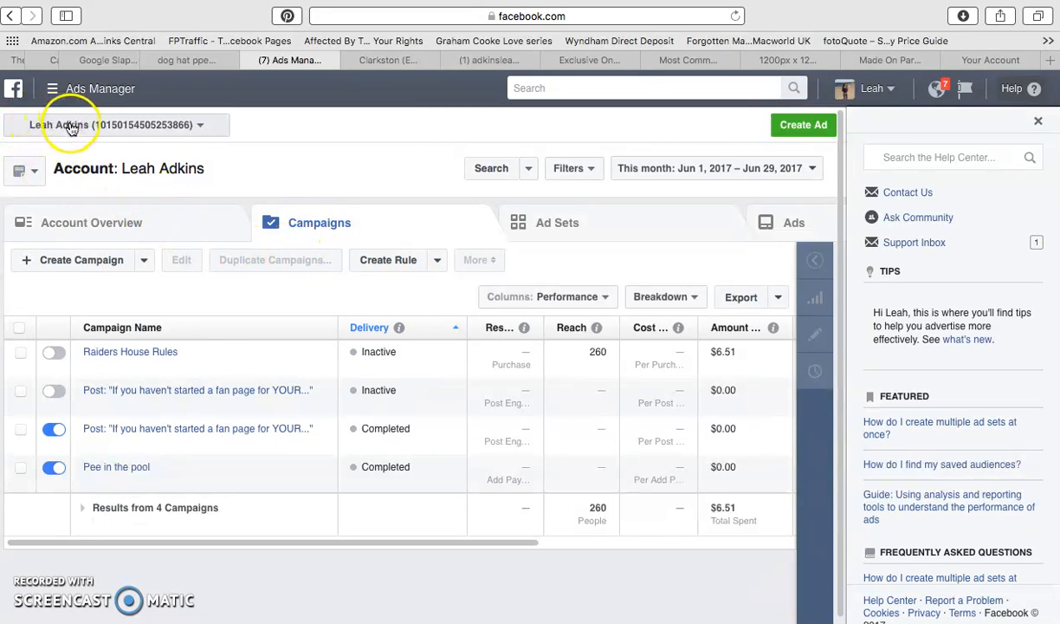
Show the full list of advertising tools and return to Ads Manager from its Create & Manage group.
click(53, 88)
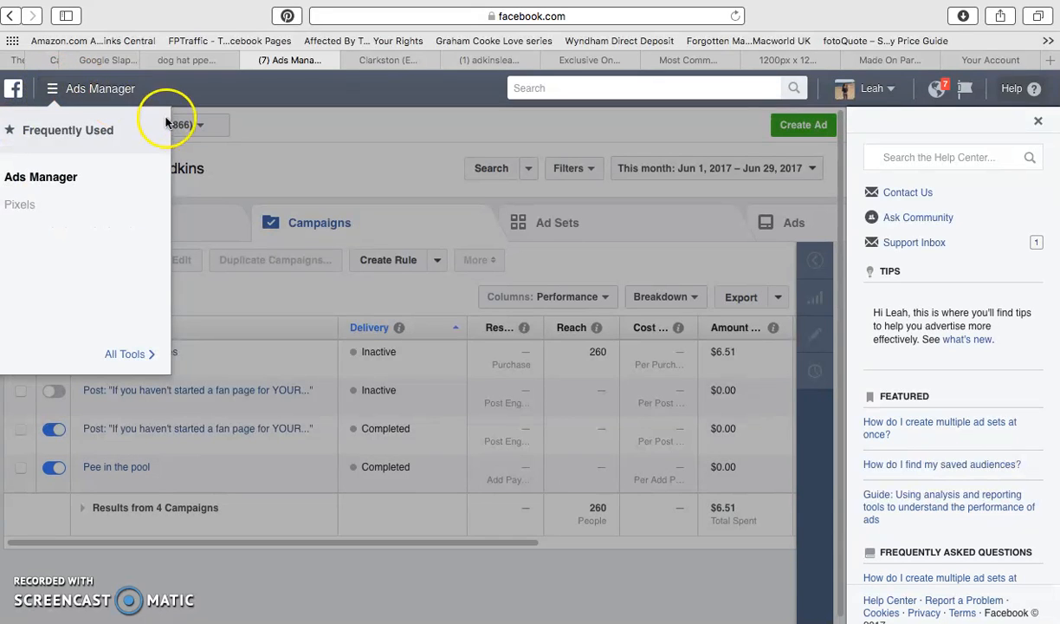
click(130, 354)
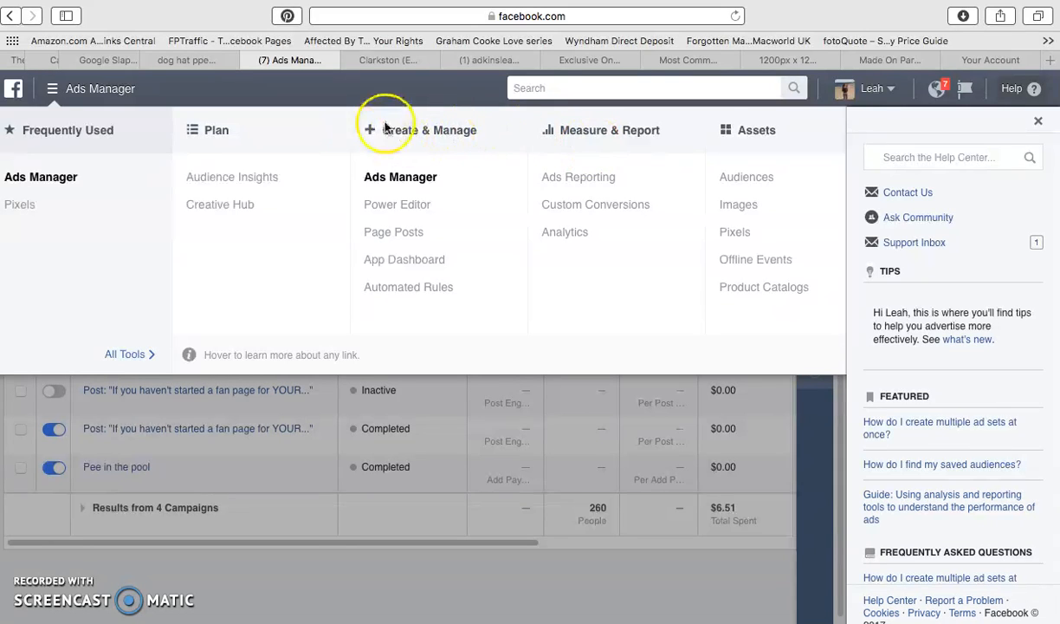
click(393, 178)
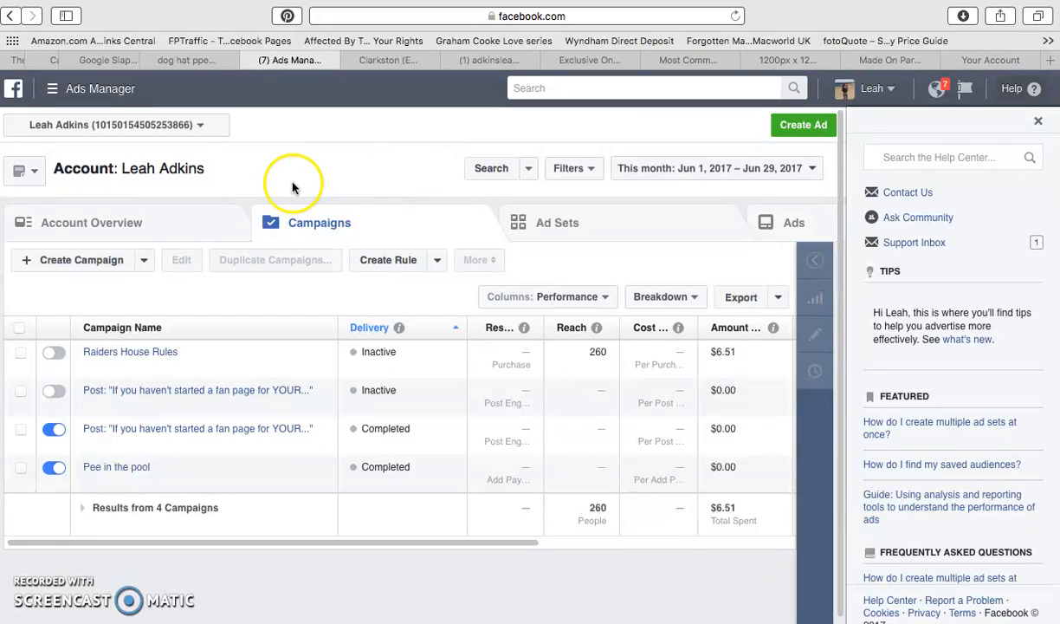
Create a new campaign with the Engagement objective and the Post engagement type.
click(80, 261)
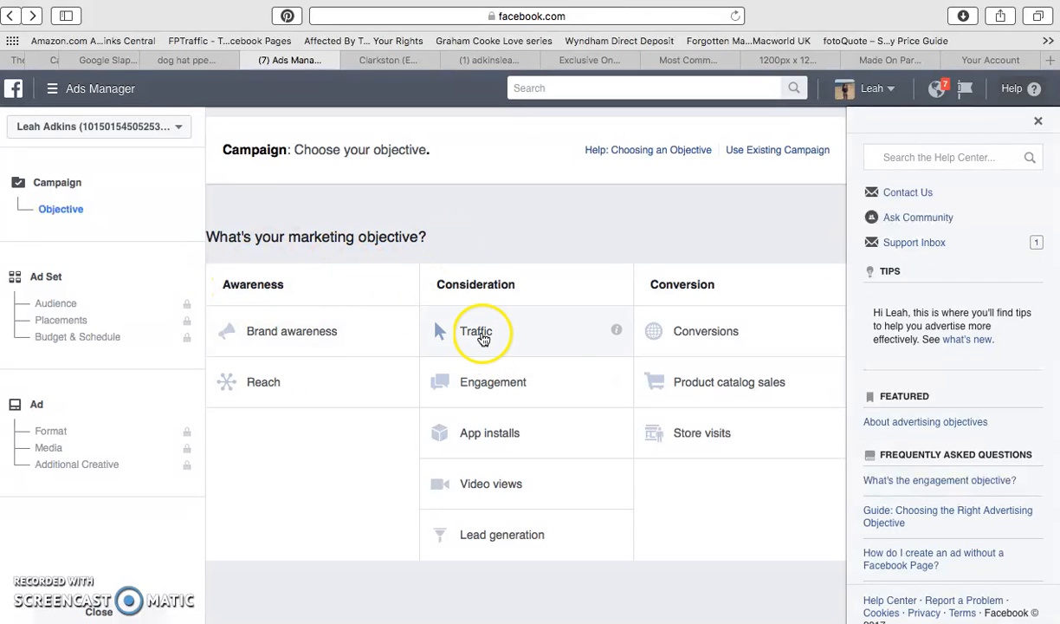
mouse_move(617, 332)
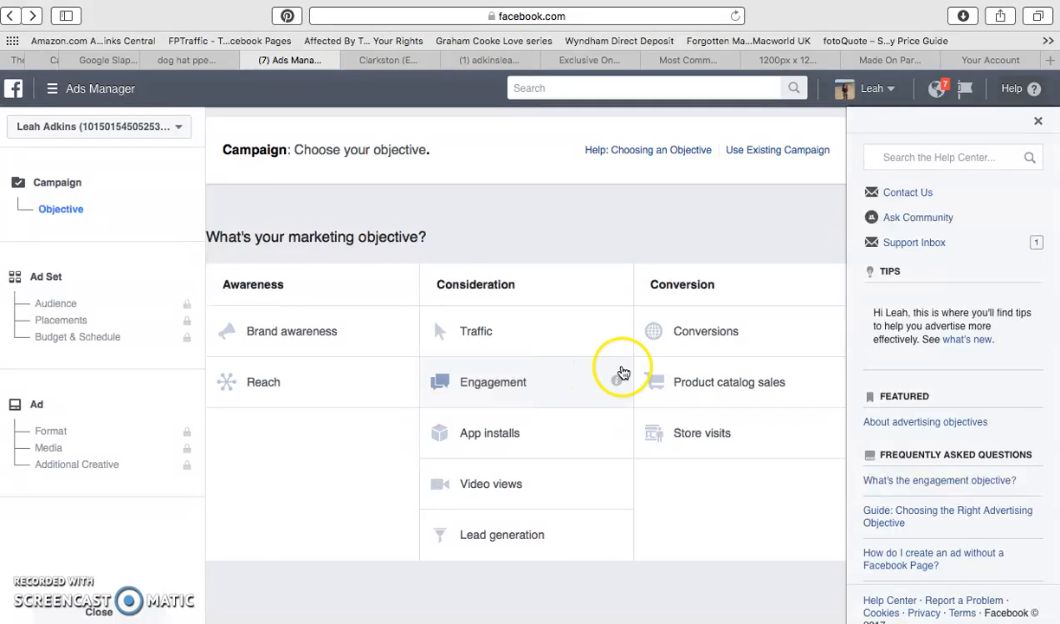
mouse_move(622, 388)
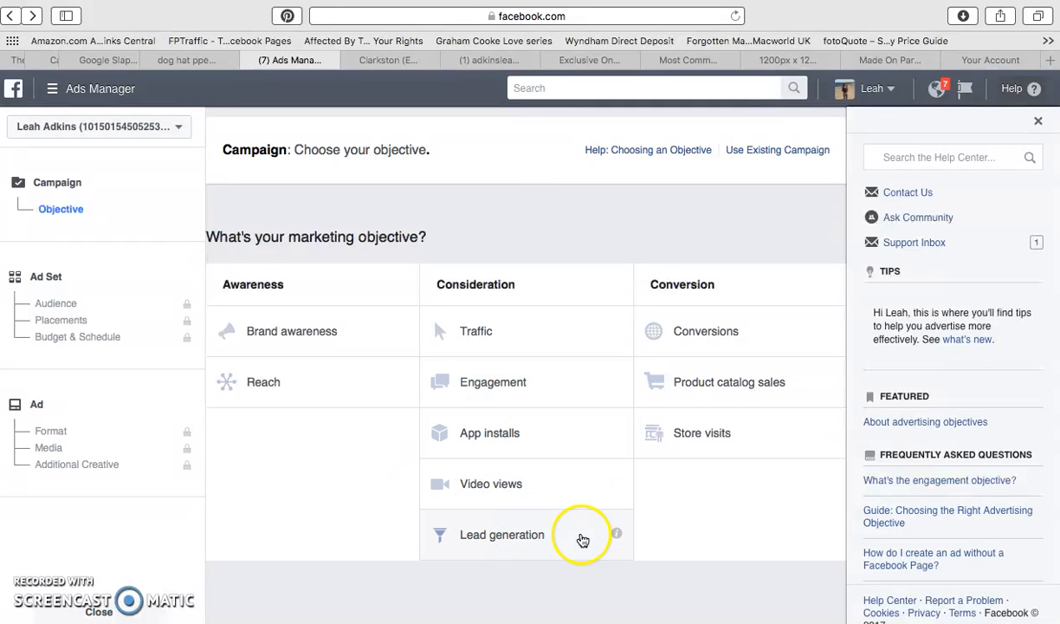
mouse_move(628, 540)
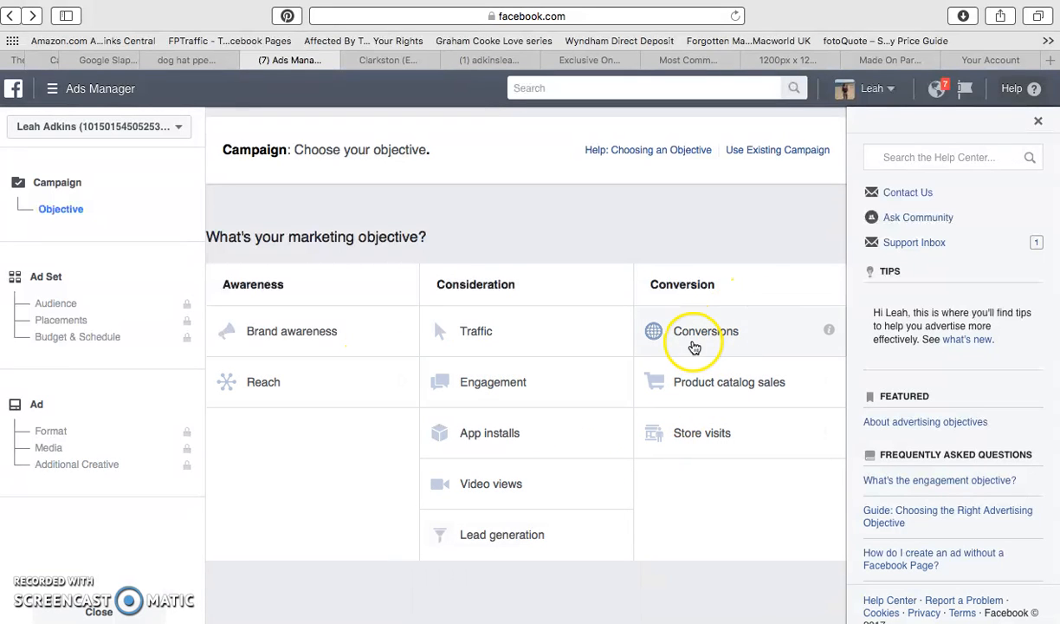
mouse_move(830, 336)
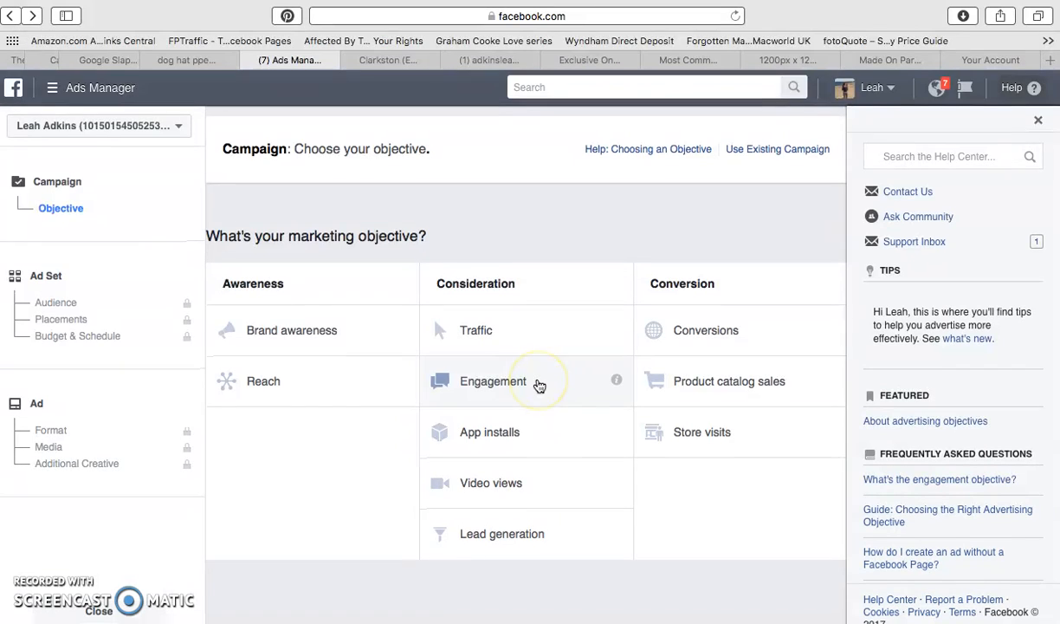
click(500, 384)
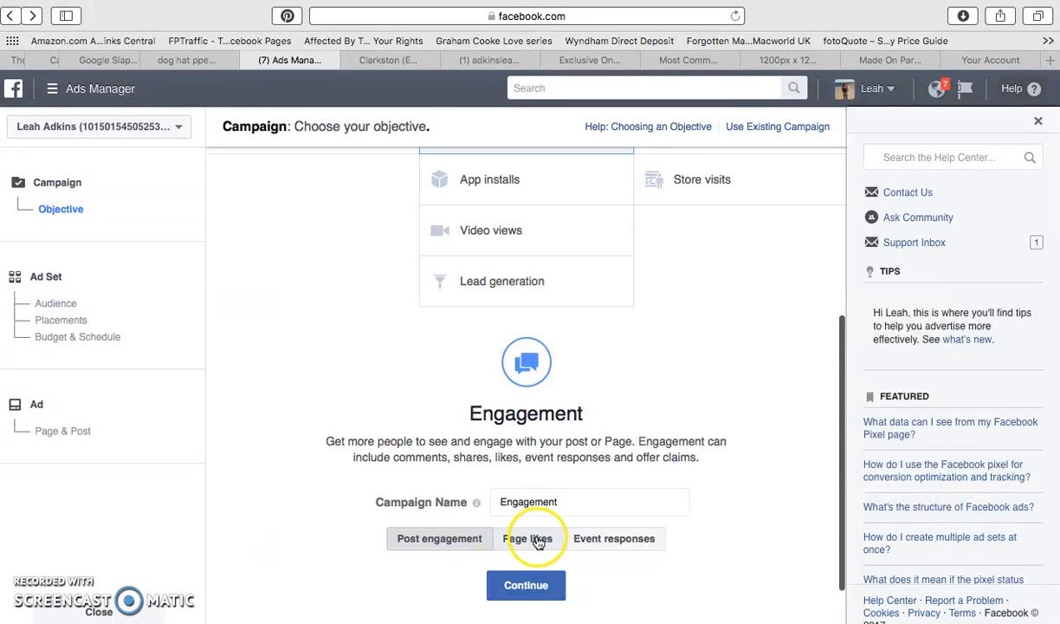
click(531, 543)
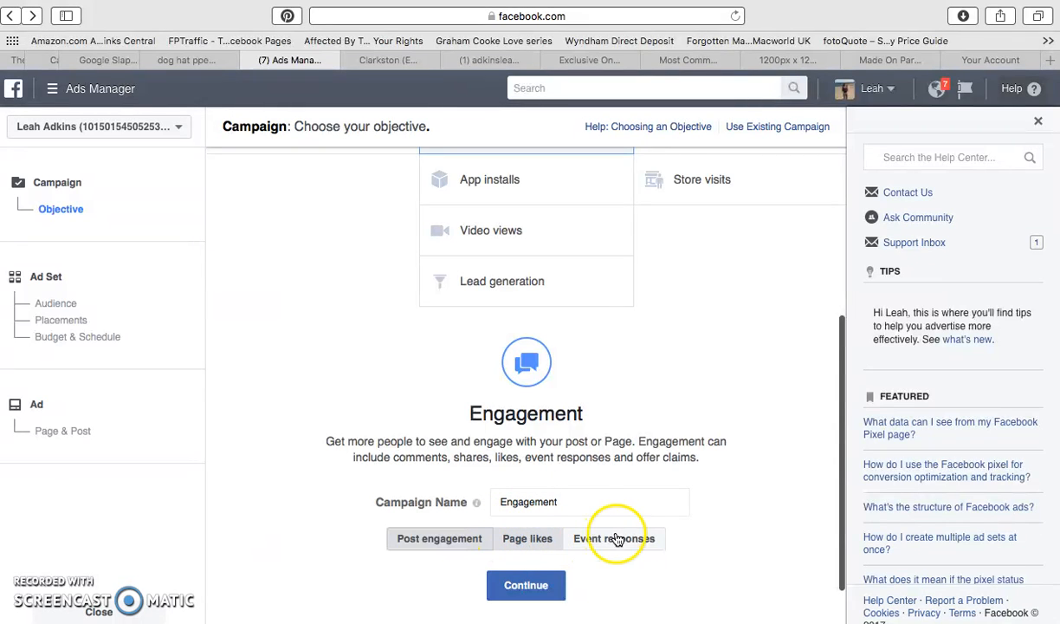
click(447, 542)
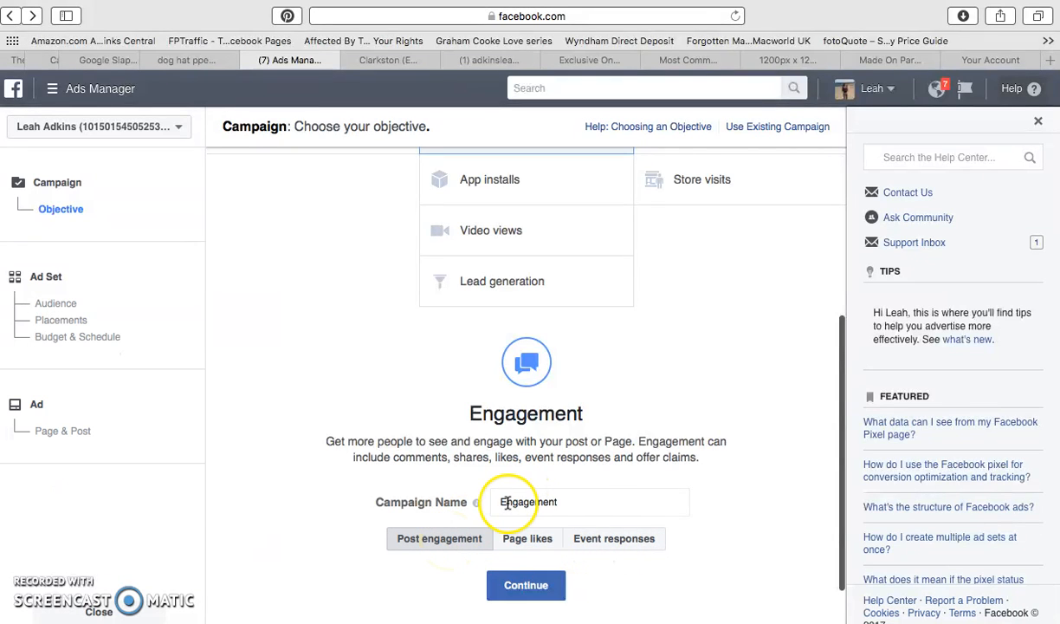
Name the campaign "Dogs Hat PPE Ad Set 1" and continue to the ad set settings.
click(569, 501)
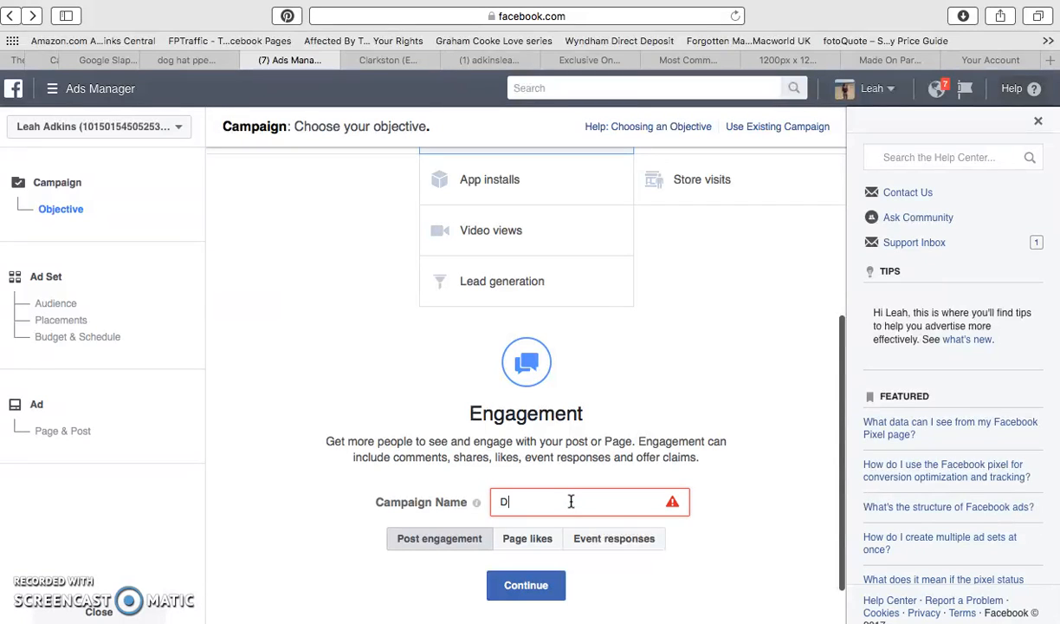
text(Dogs Hat PPE Ad Set 1)
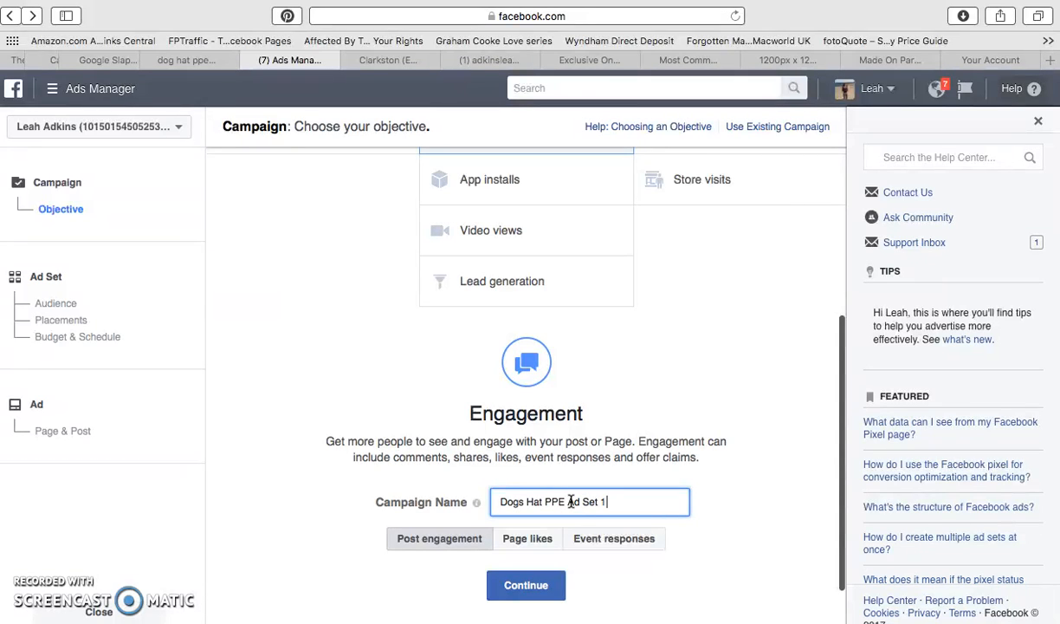
click(531, 592)
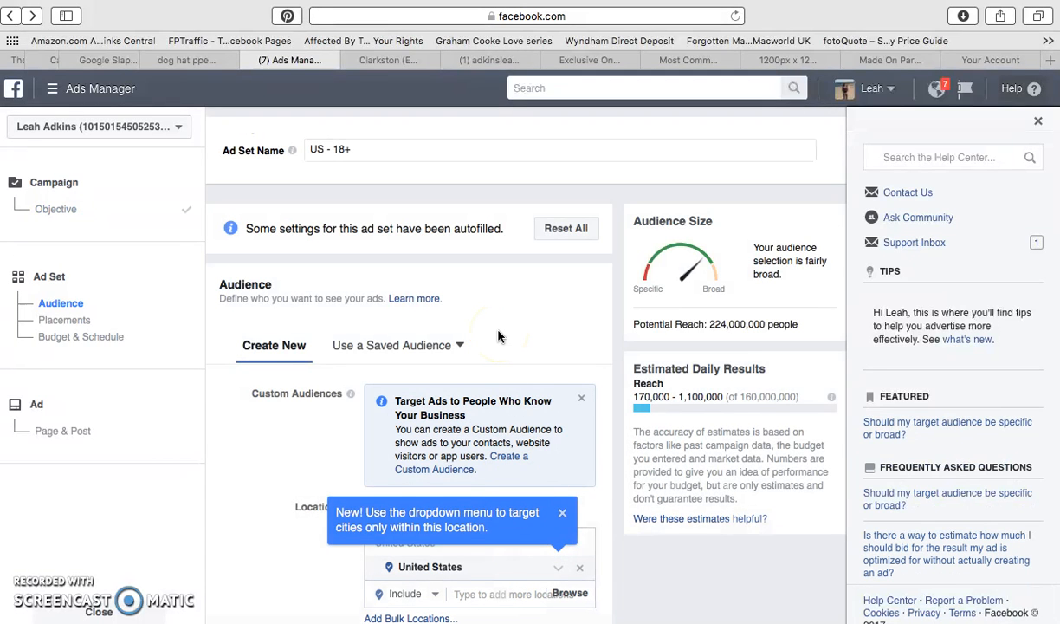
scroll(498, 336, down, 1)
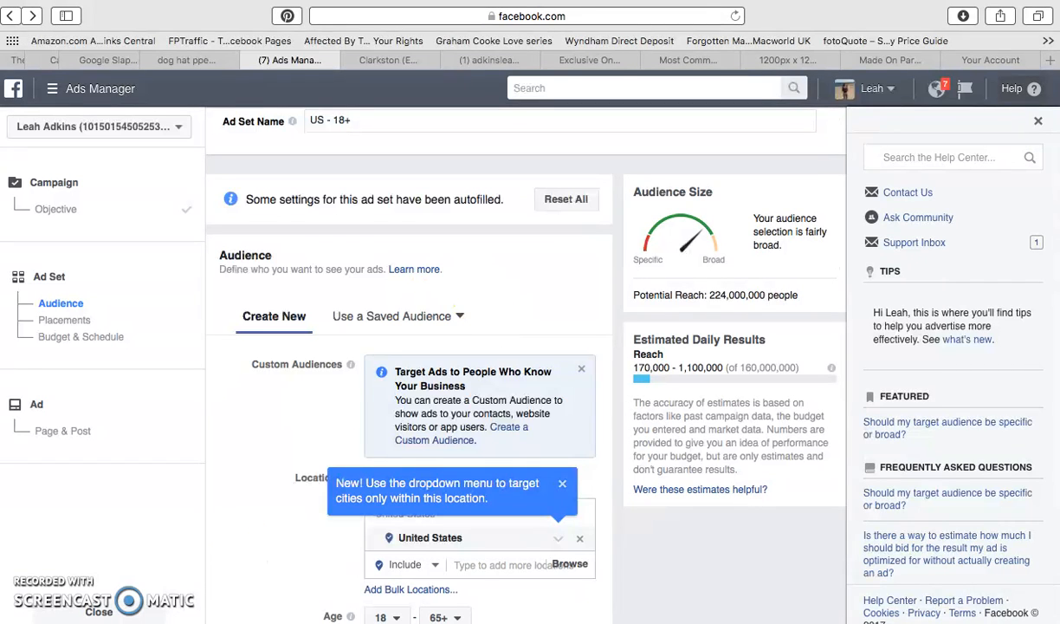
mouse_move(254, 620)
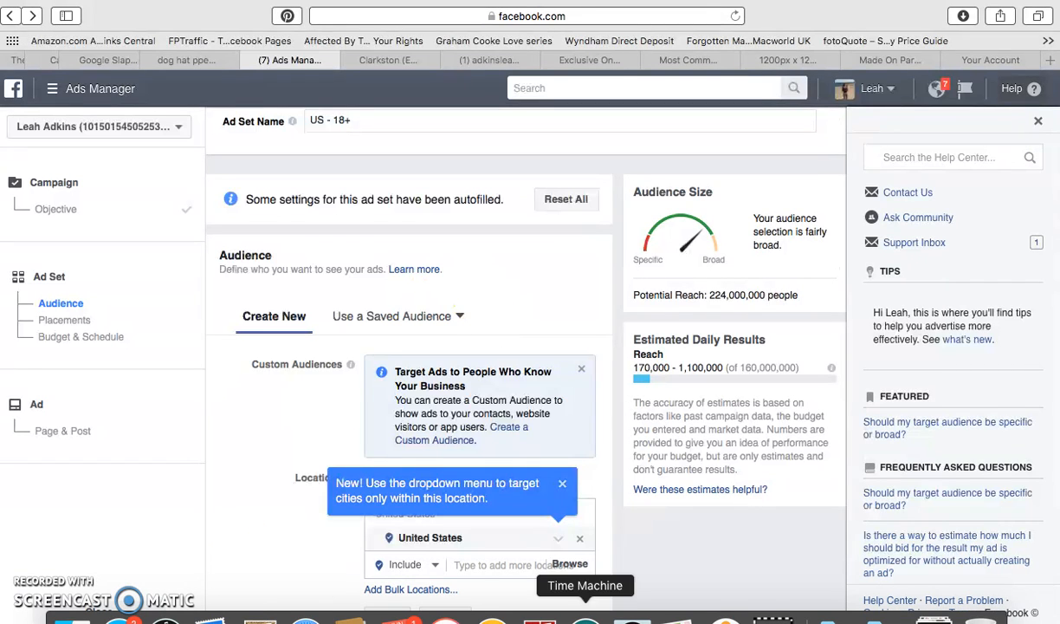
click(772, 618)
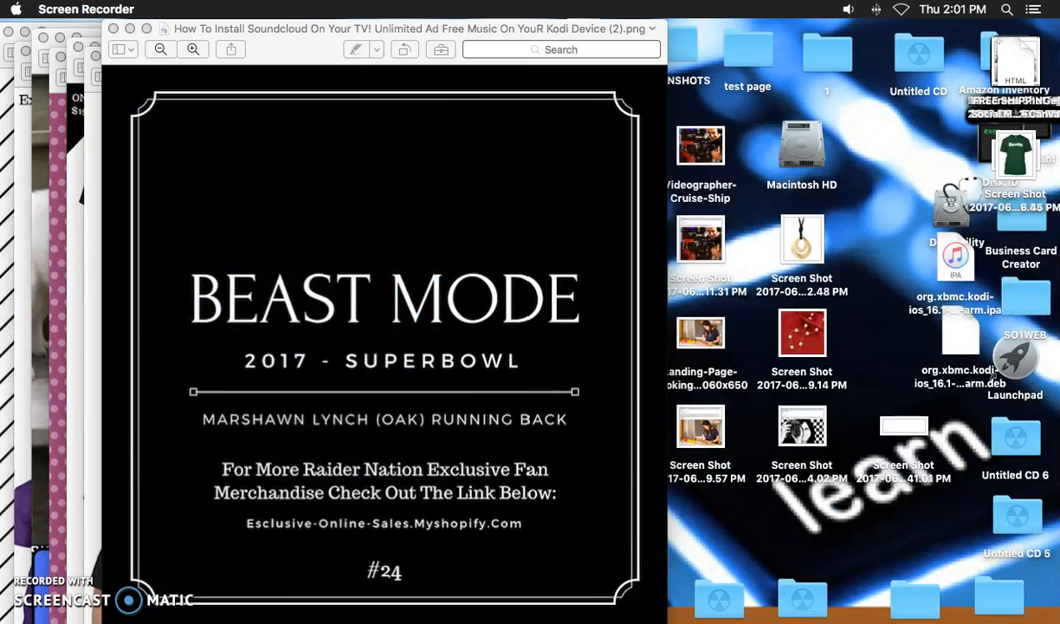
mouse_move(769, 620)
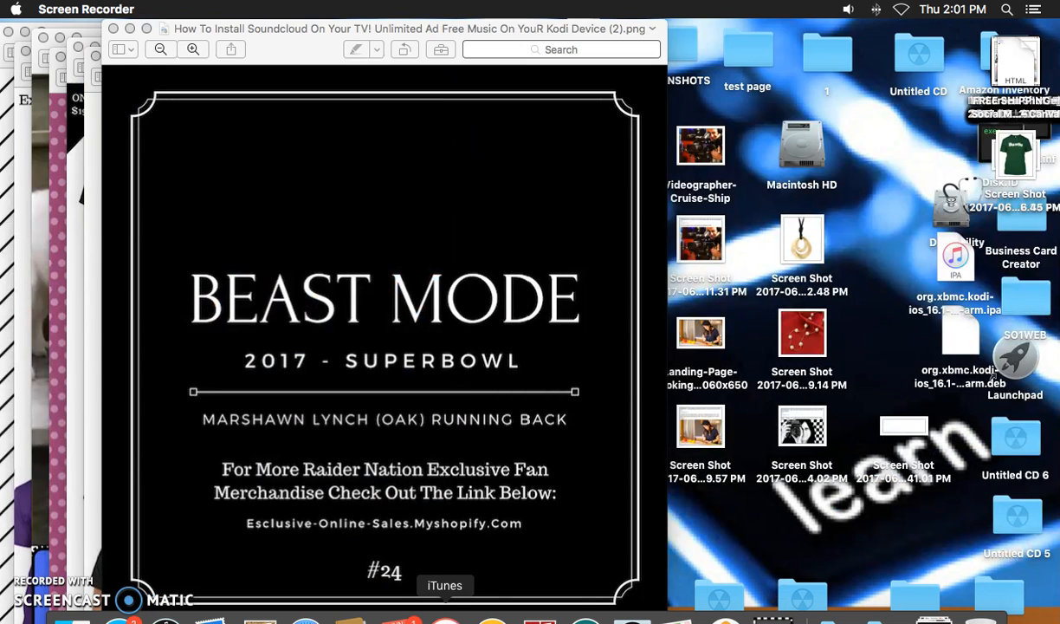
click(305, 619)
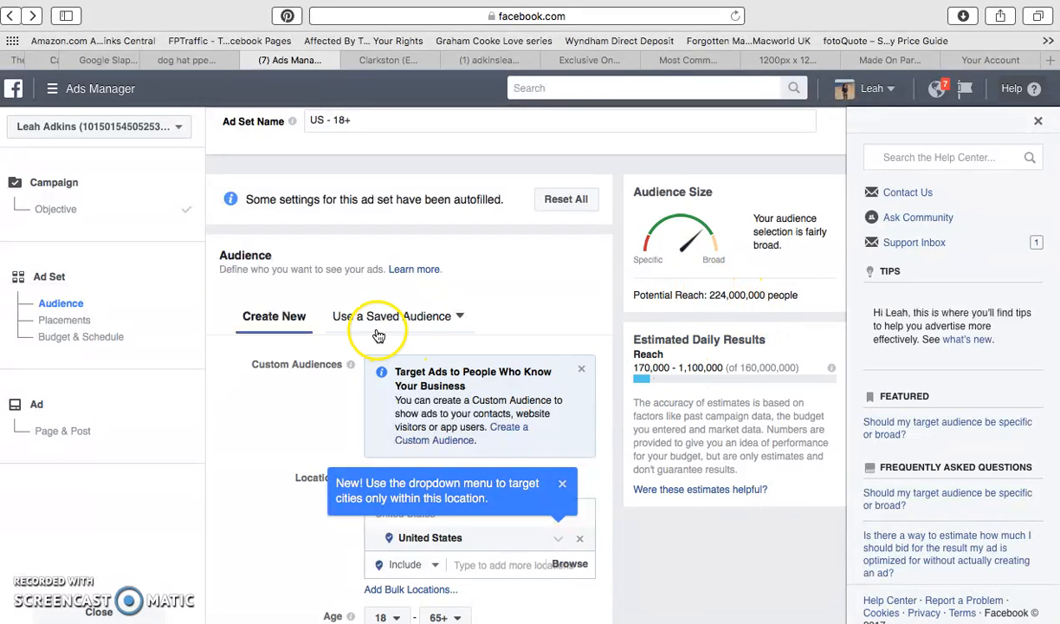
Add Canada to the included audience locations alongside the United States.
scroll(378, 355, down, 1)
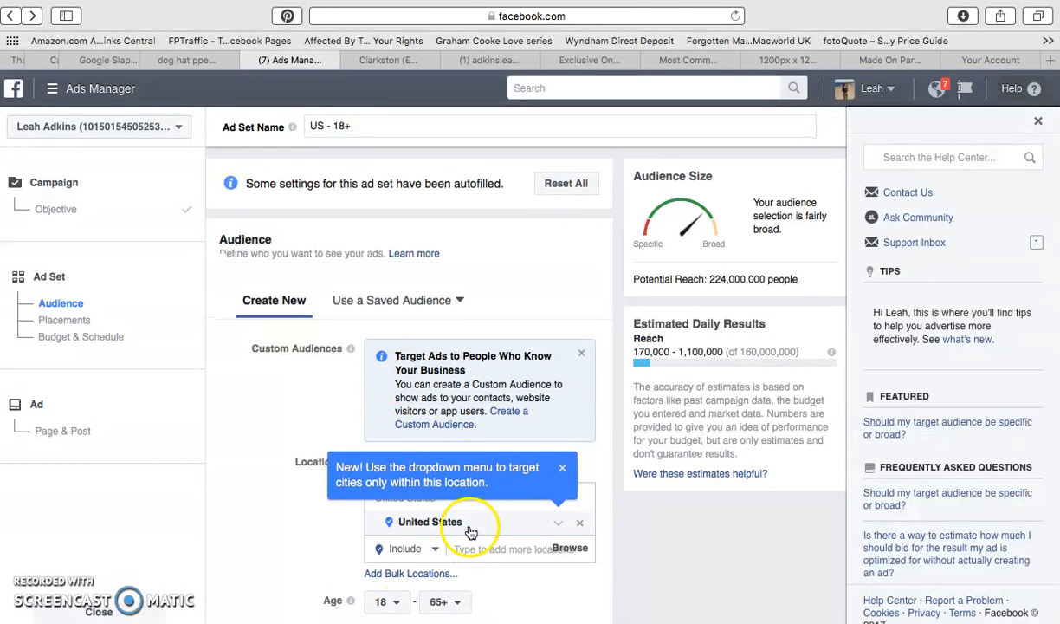
click(495, 545)
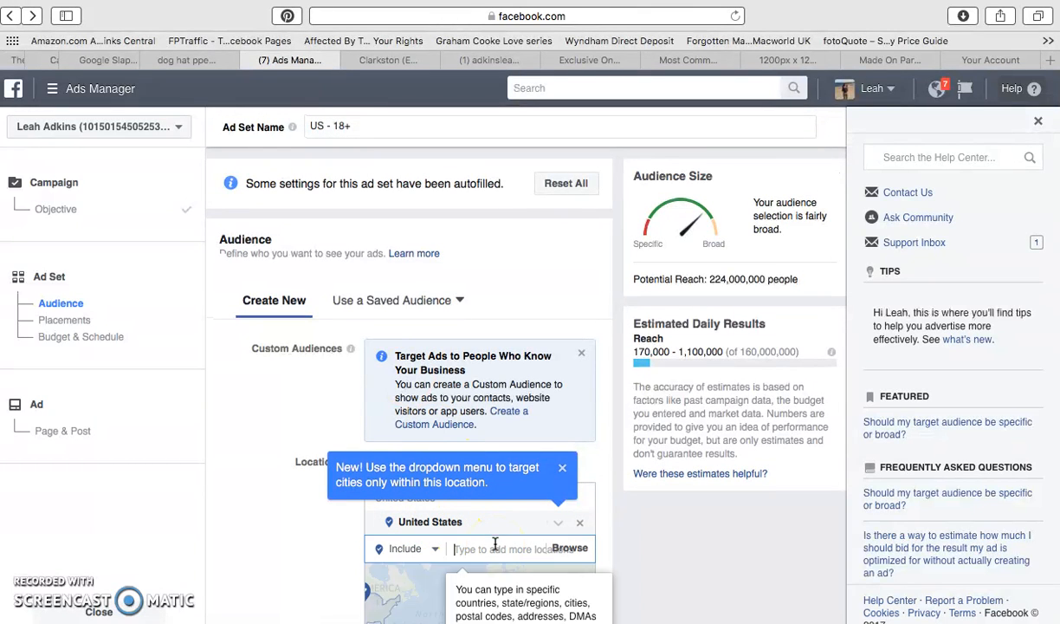
text(ca)
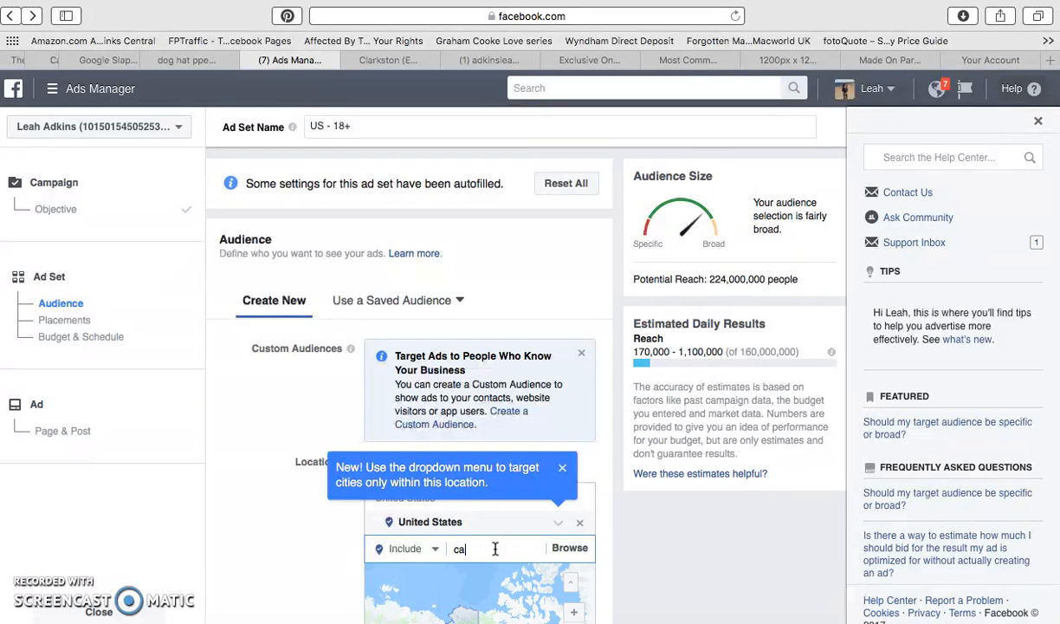
text(n)
click(475, 573)
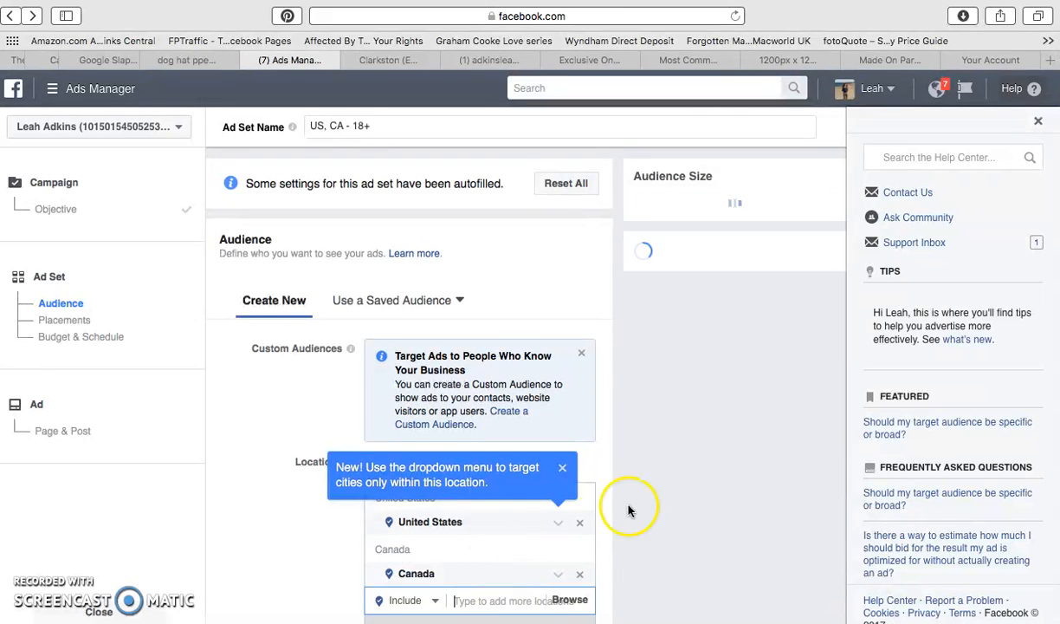
Restrict the audience language to English (US), leaving age and gender as they are.
scroll(656, 490, down, 3)
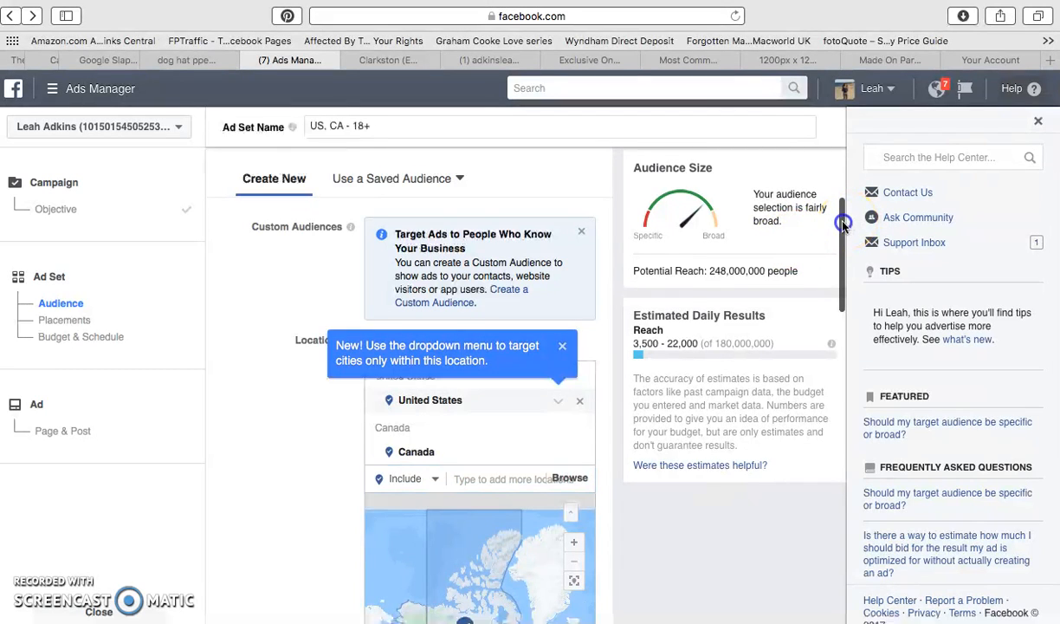
drag(843, 220, 843, 227)
click(824, 253)
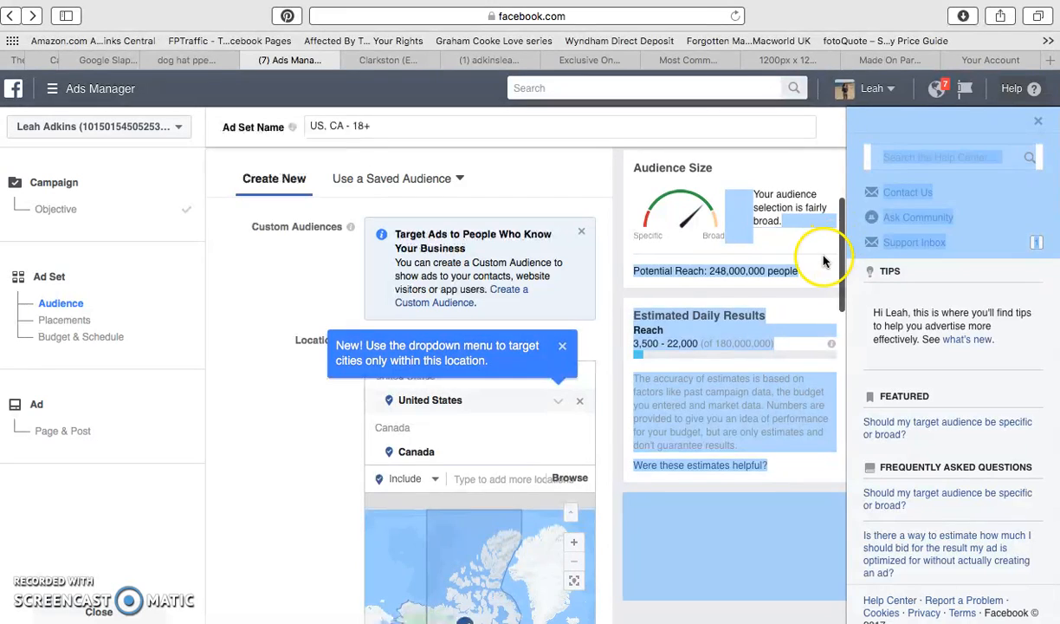
click(754, 547)
scroll(753, 547, down, 5)
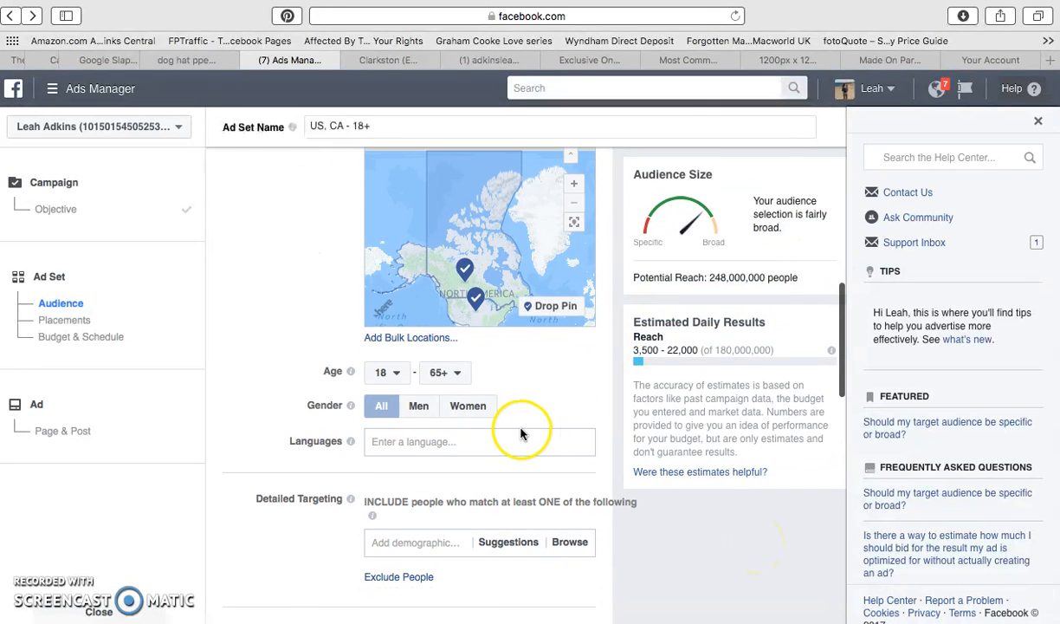
click(417, 411)
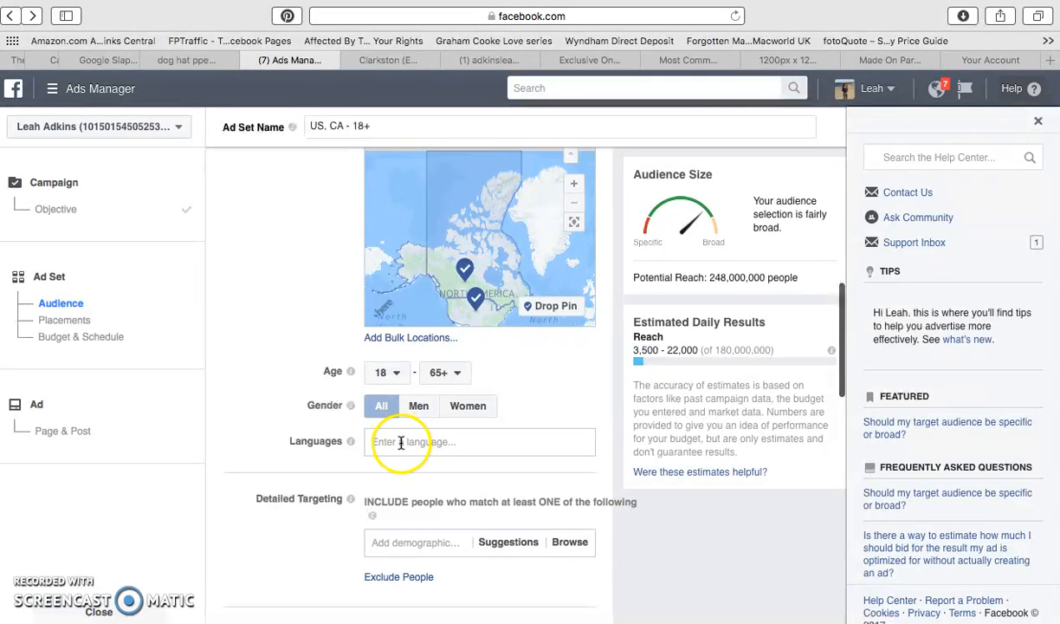
click(412, 442)
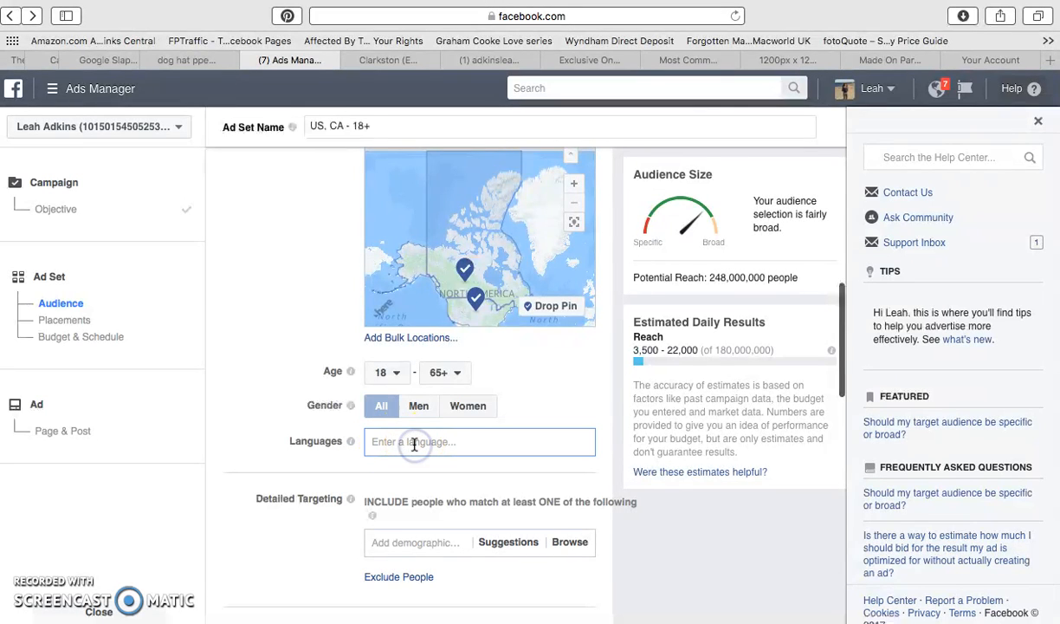
text(en)
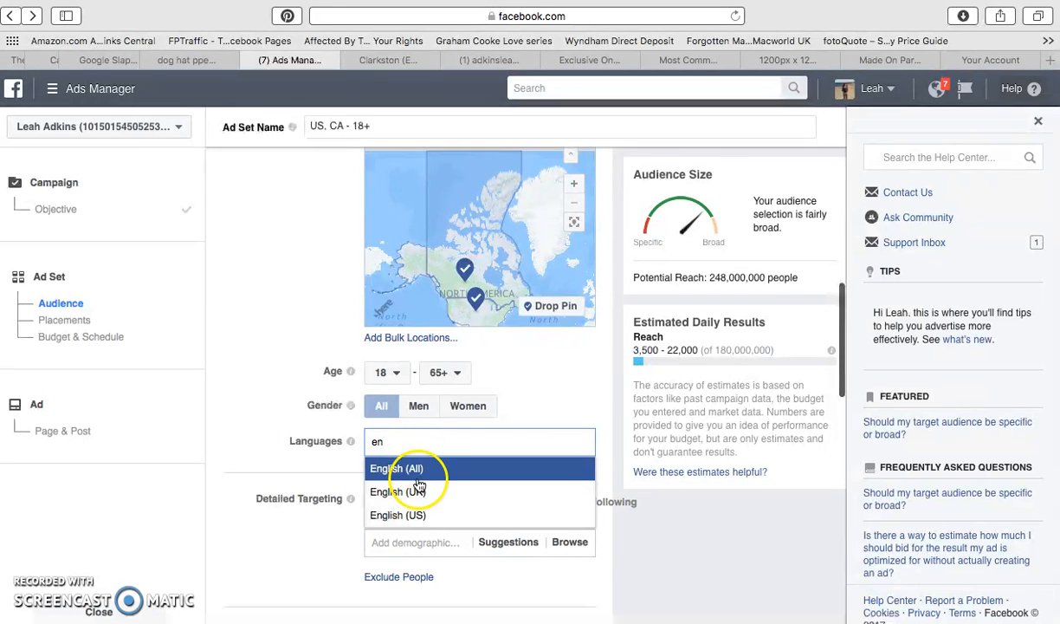
click(418, 520)
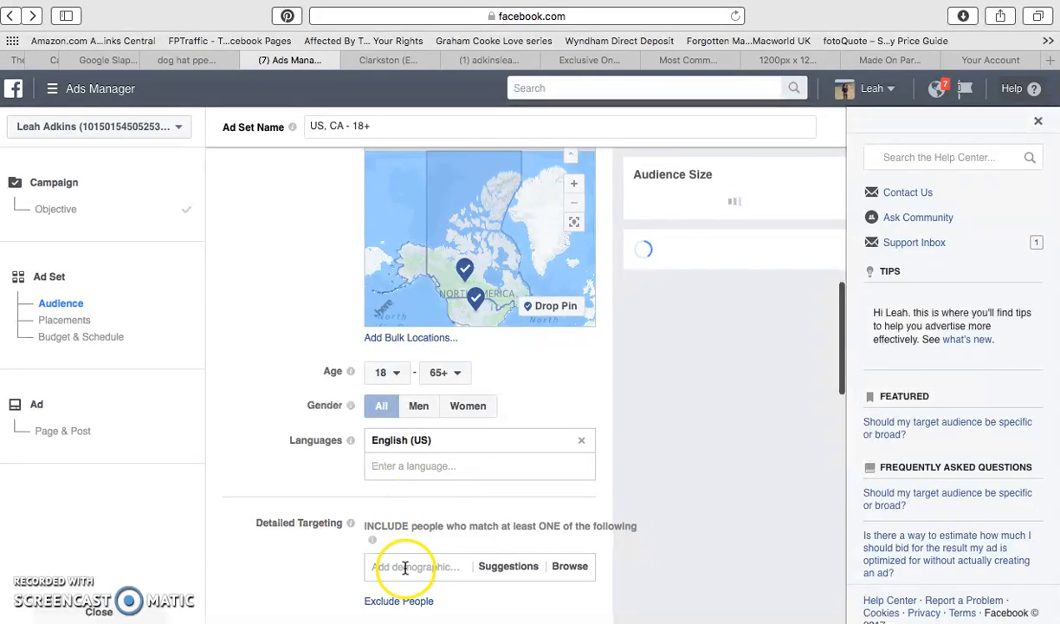
Include the Active credit card user behavior and the Dog Lovers interest in the audience's detailed targeting.
scroll(444, 517, down, 2)
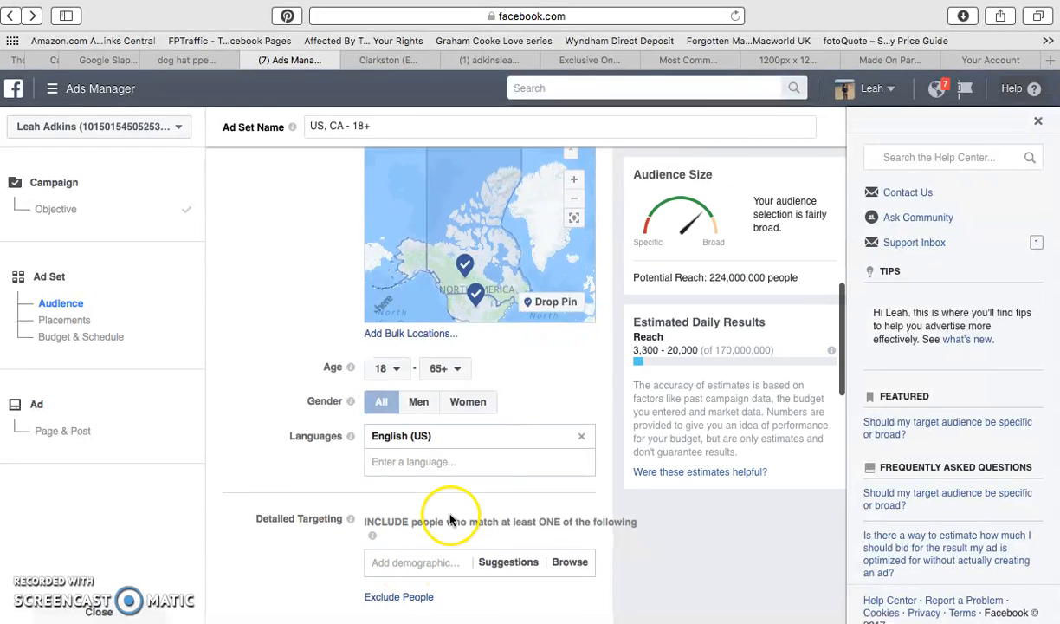
click(403, 511)
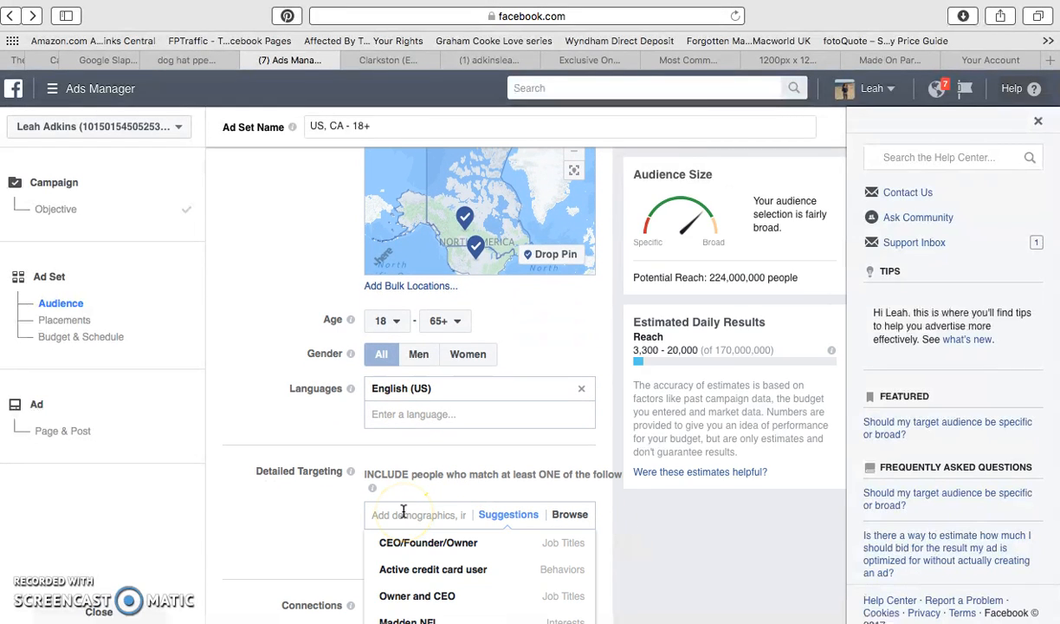
click(432, 574)
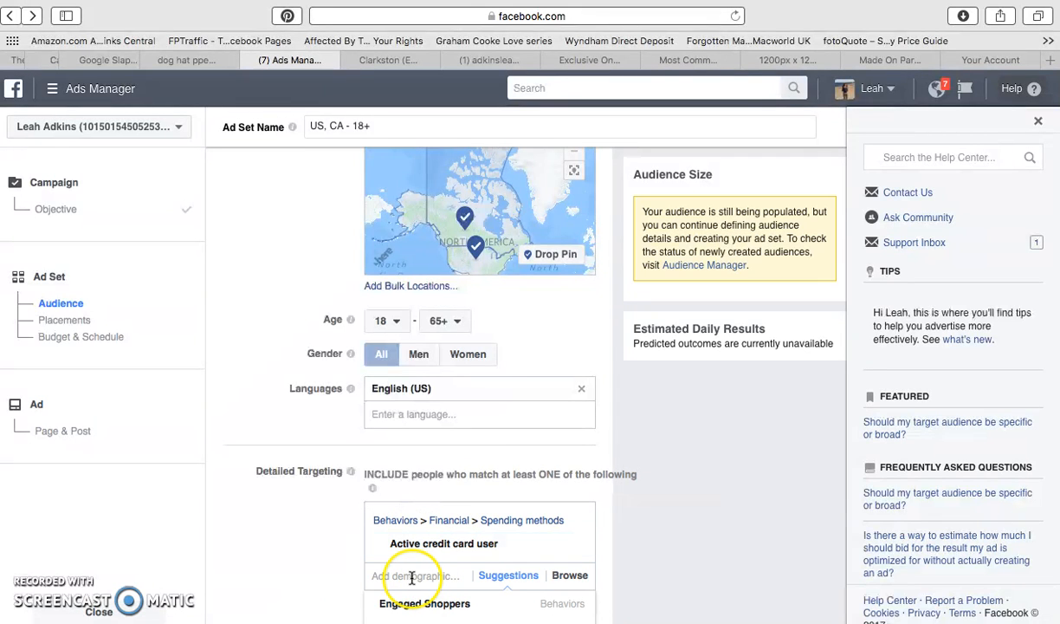
click(412, 575)
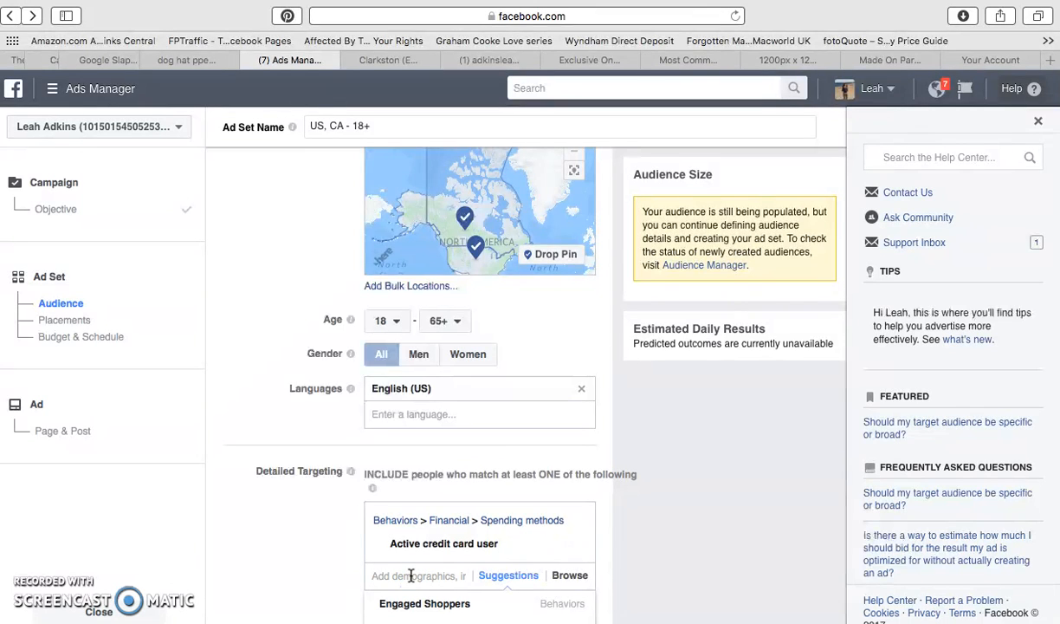
text(dog)
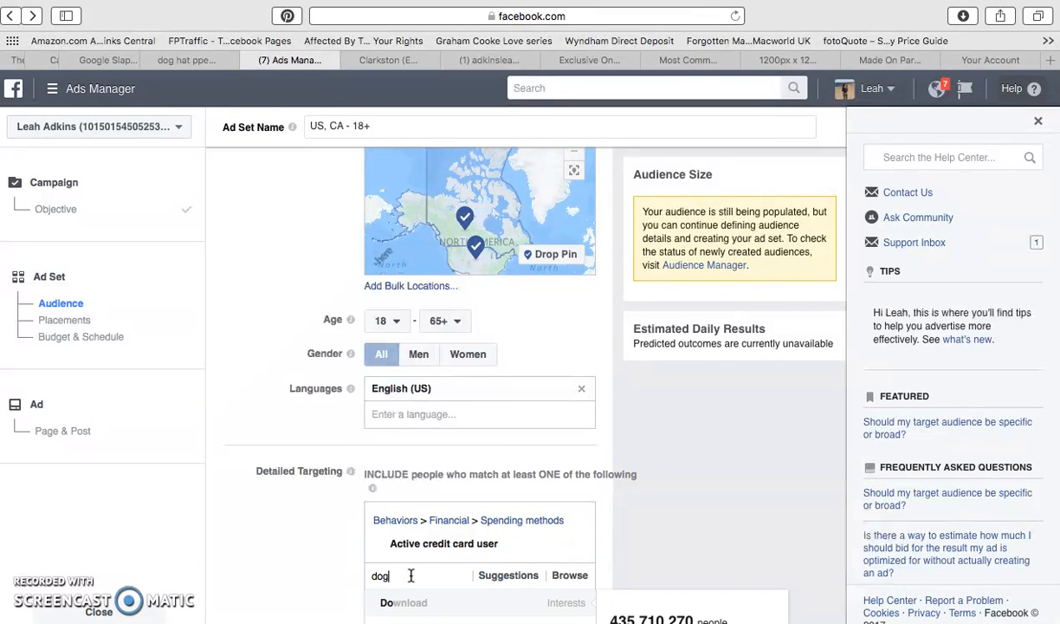
text( lov)
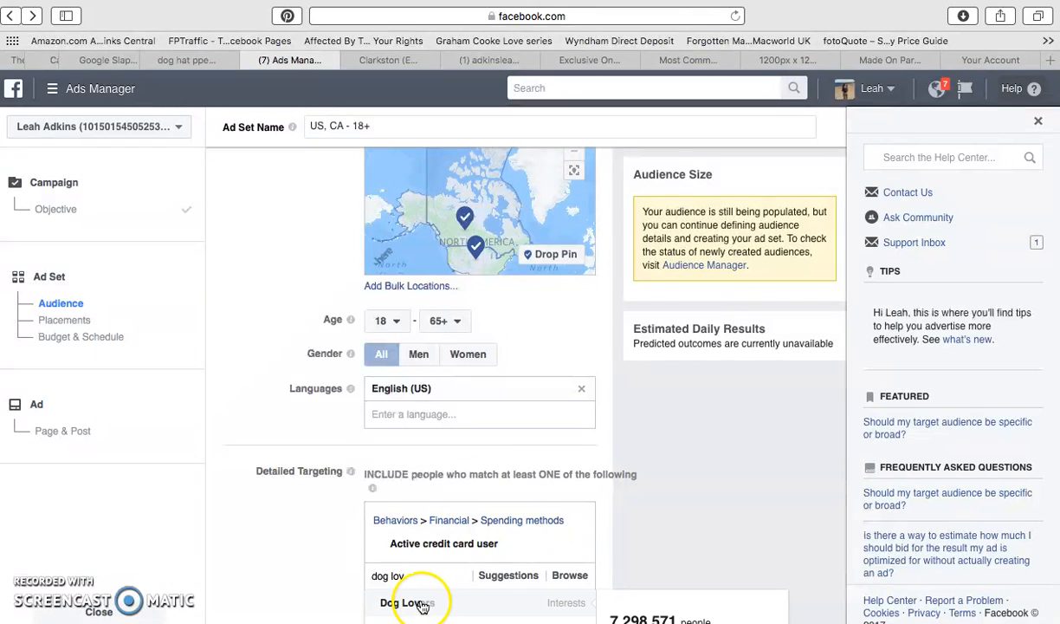
click(421, 603)
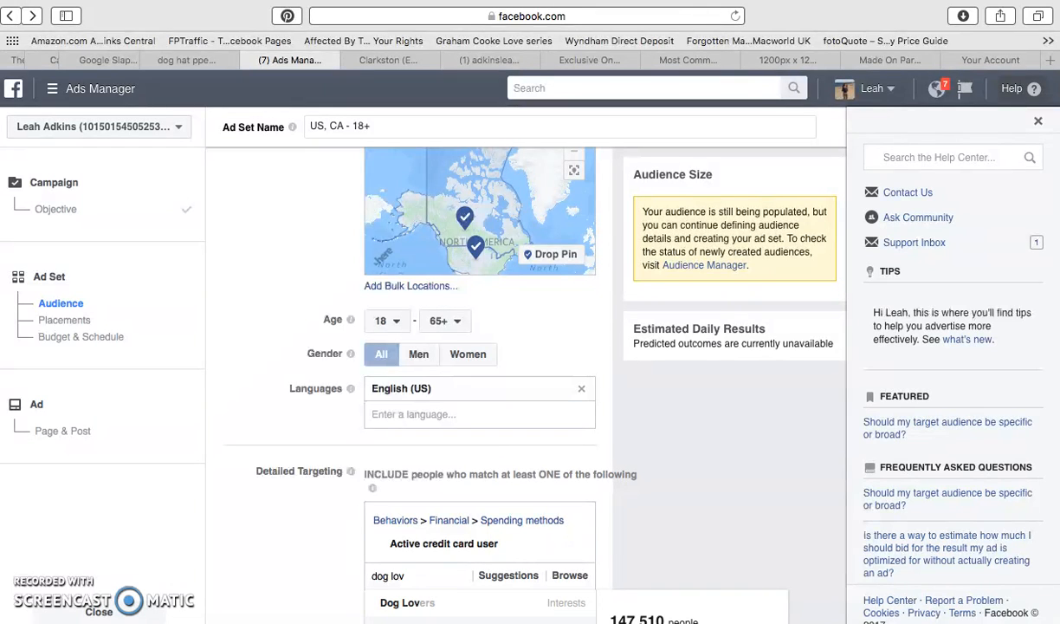
click(420, 604)
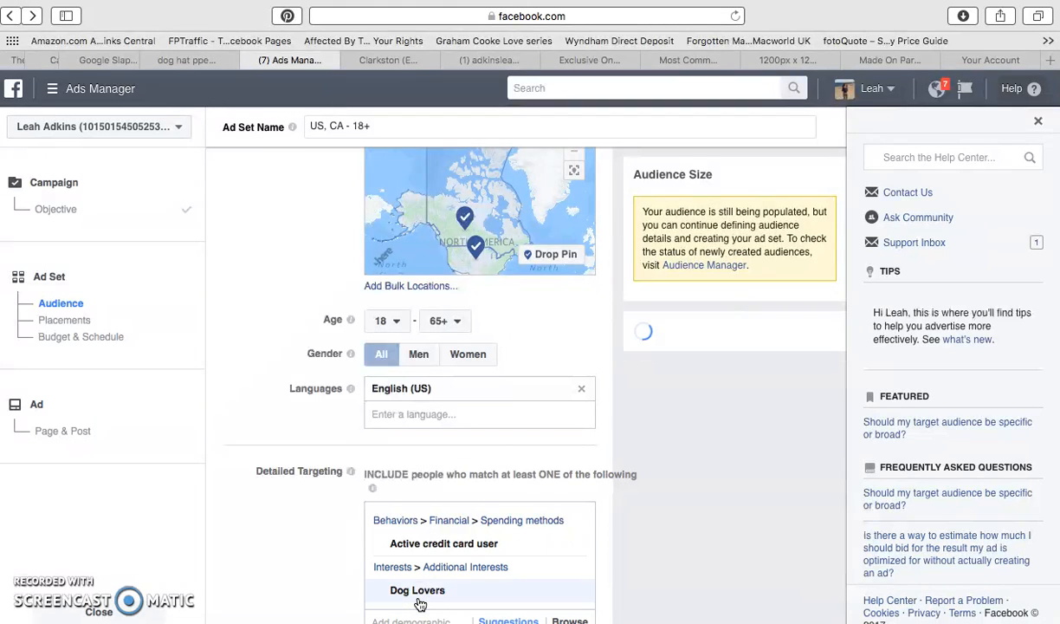
Narrow the audience to people who must also match the Dog food interest.
scroll(694, 391, up, 1)
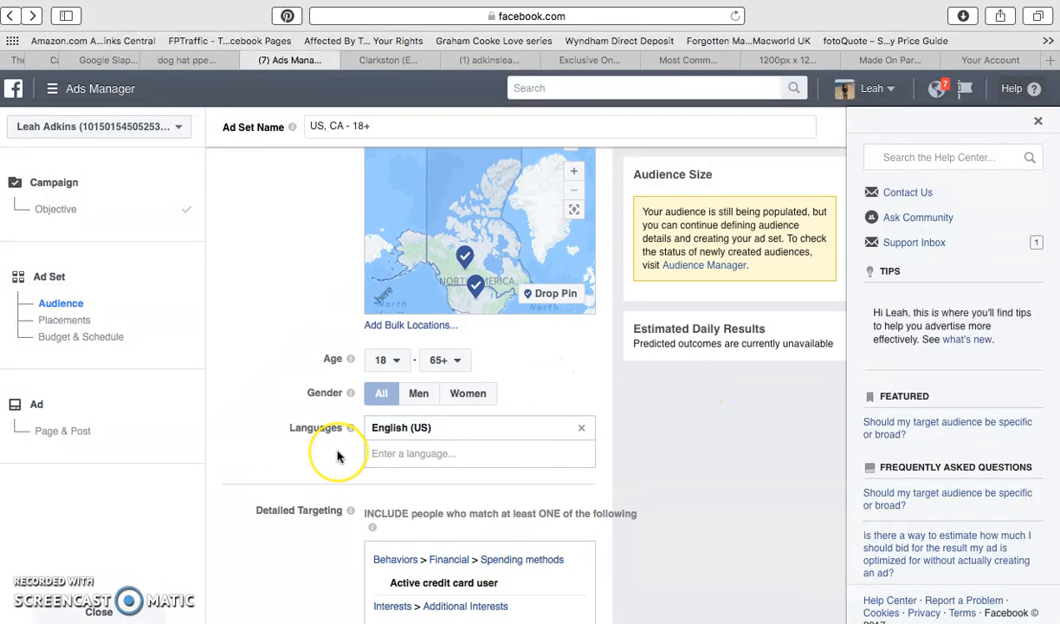
scroll(338, 455, up, 1)
scroll(338, 455, down, 5)
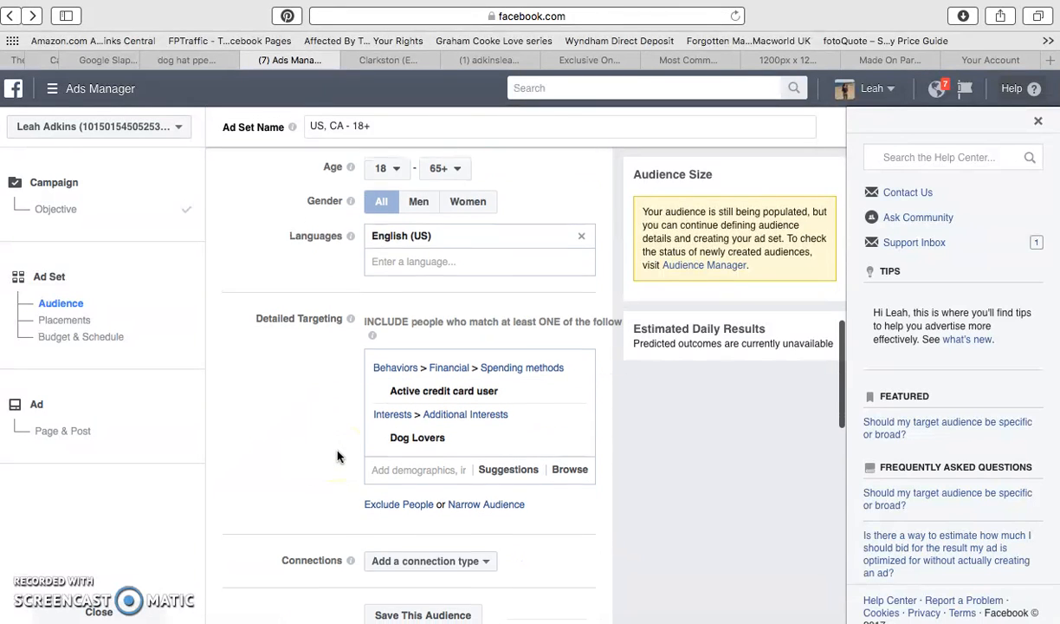
scroll(338, 456, down, 1)
click(409, 377)
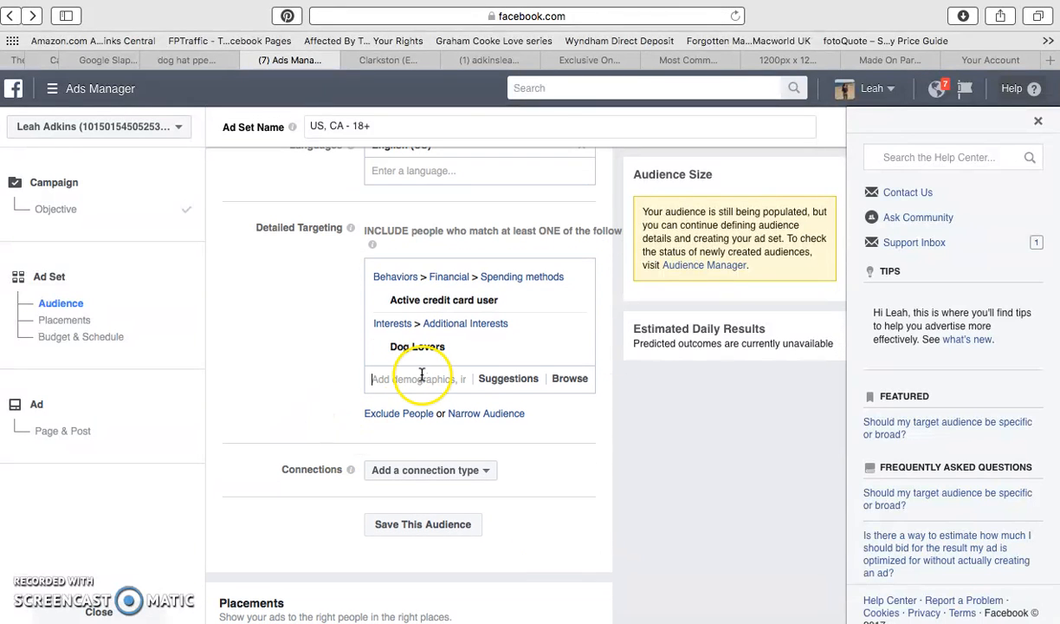
click(481, 416)
mouse_move(418, 346)
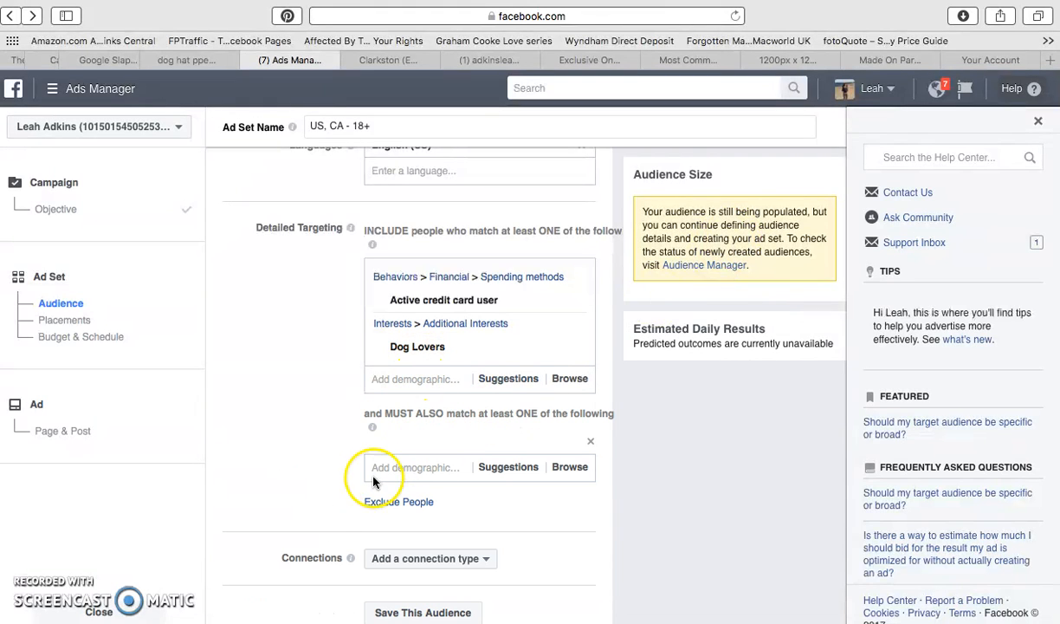
click(398, 466)
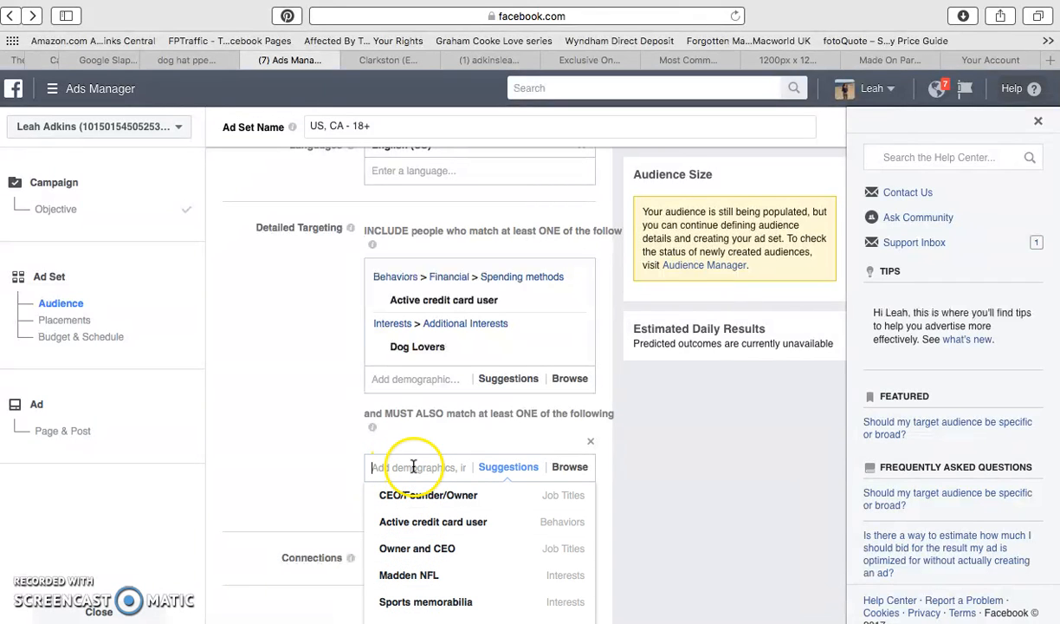
text(dog)
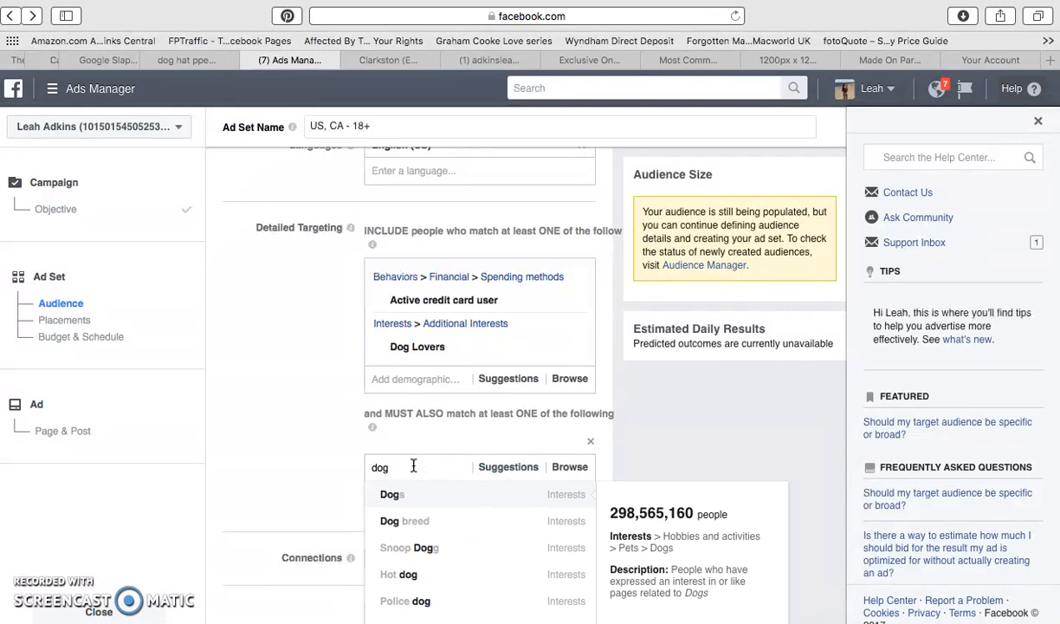
text(foo)
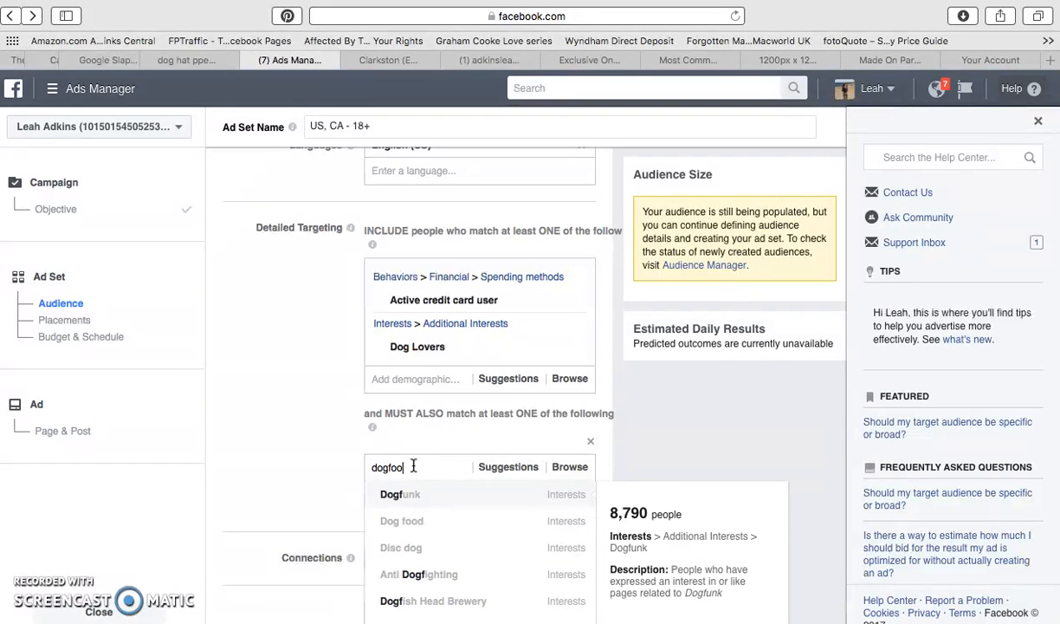
double_click(388, 467)
click(390, 467)
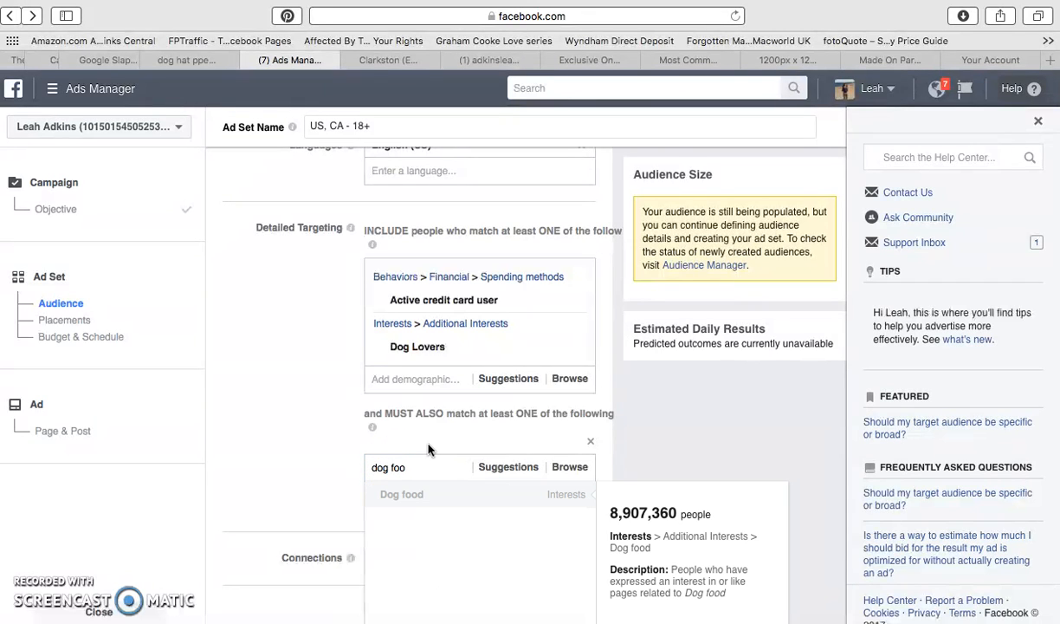
click(430, 491)
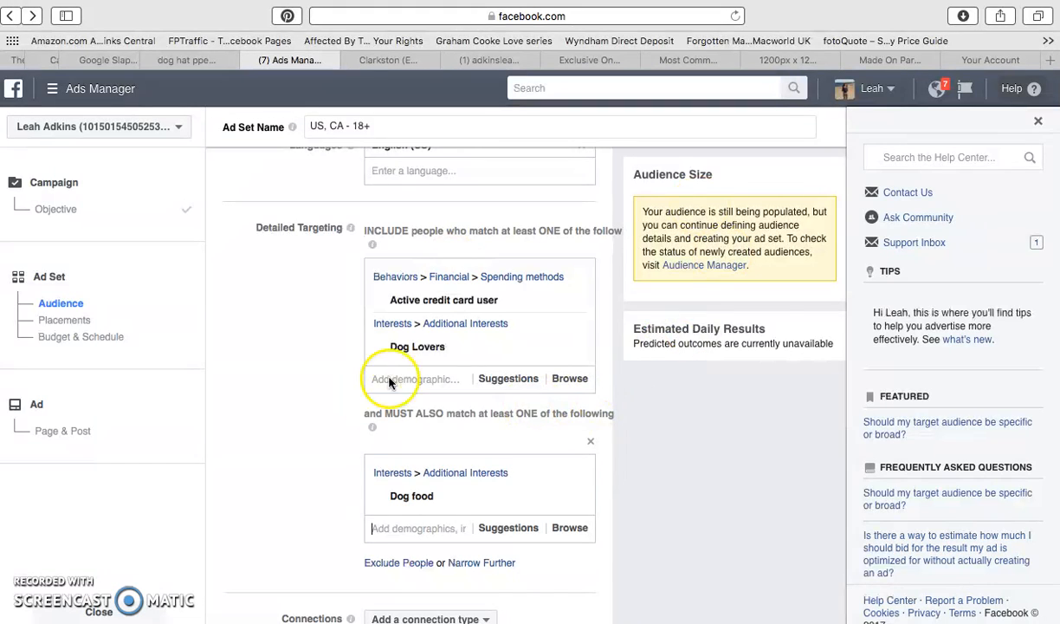
Add the Dog training interest alongside Dog food in the must-also-match condition.
mouse_move(414, 501)
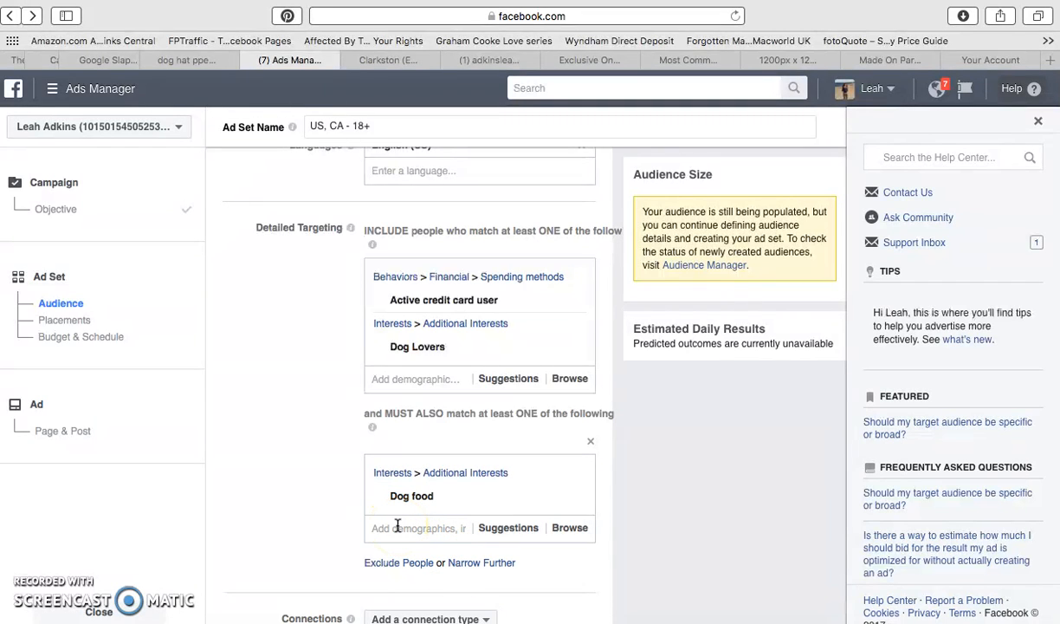
click(397, 526)
text(dog )
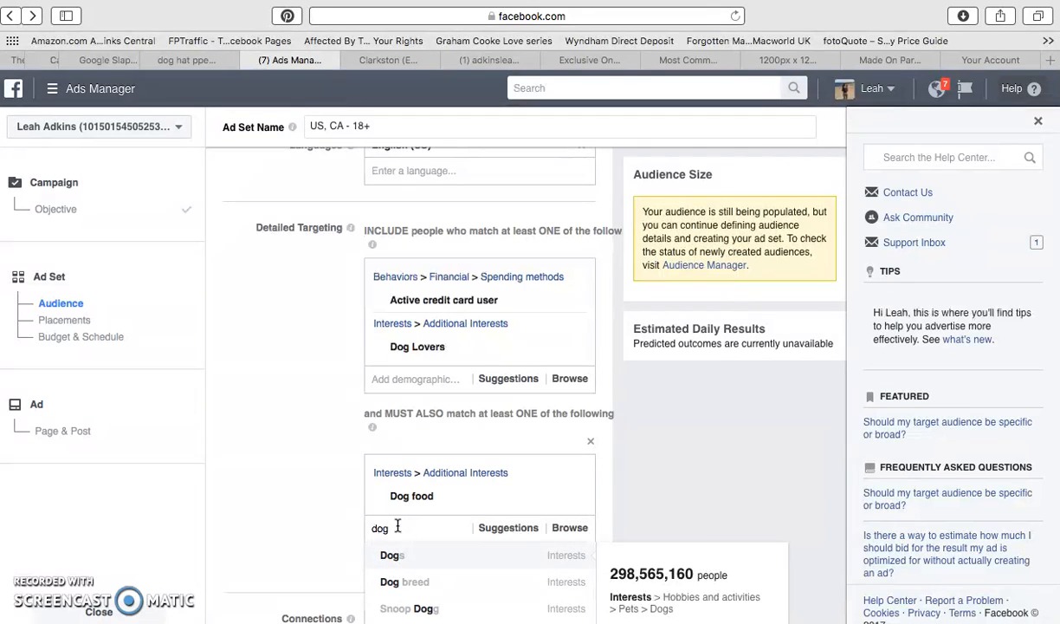
text(tra)
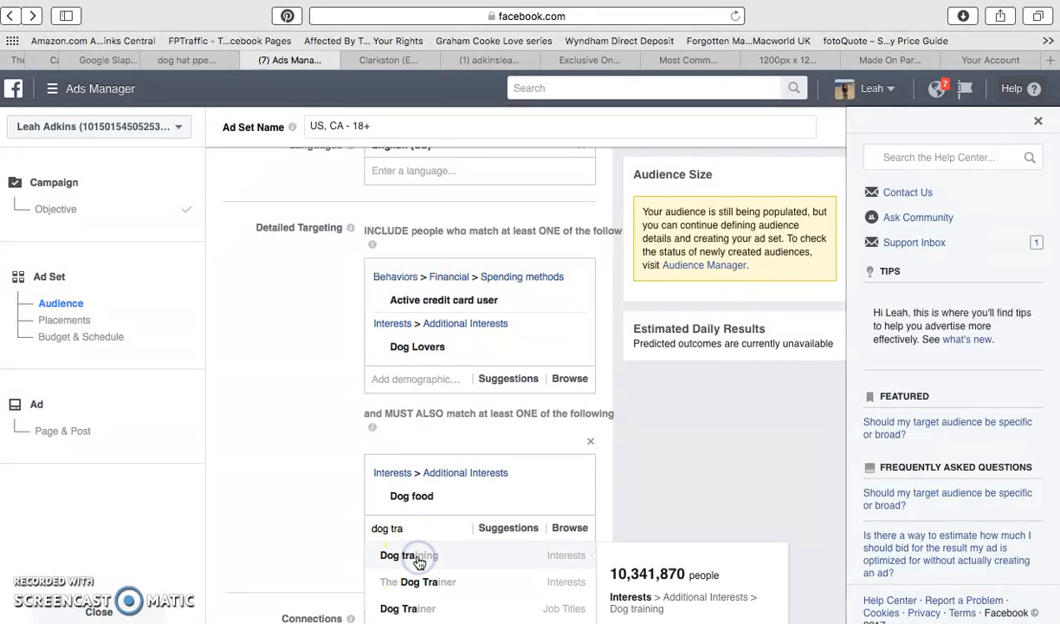
click(418, 557)
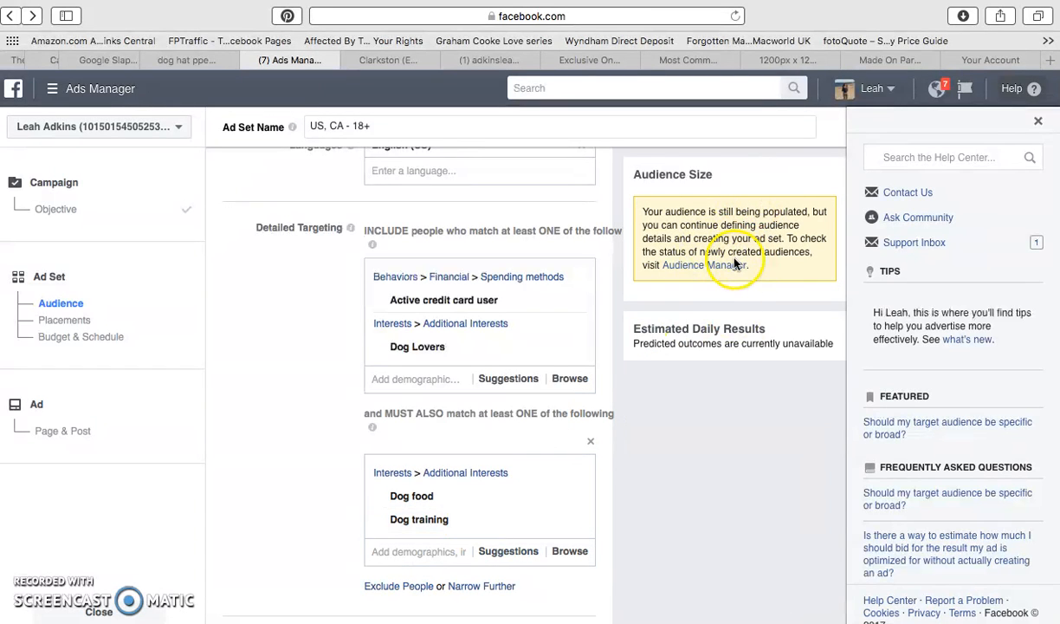
Set the ad set's daily budget to $5.00.
scroll(652, 448, down, 2)
scroll(651, 448, down, 5)
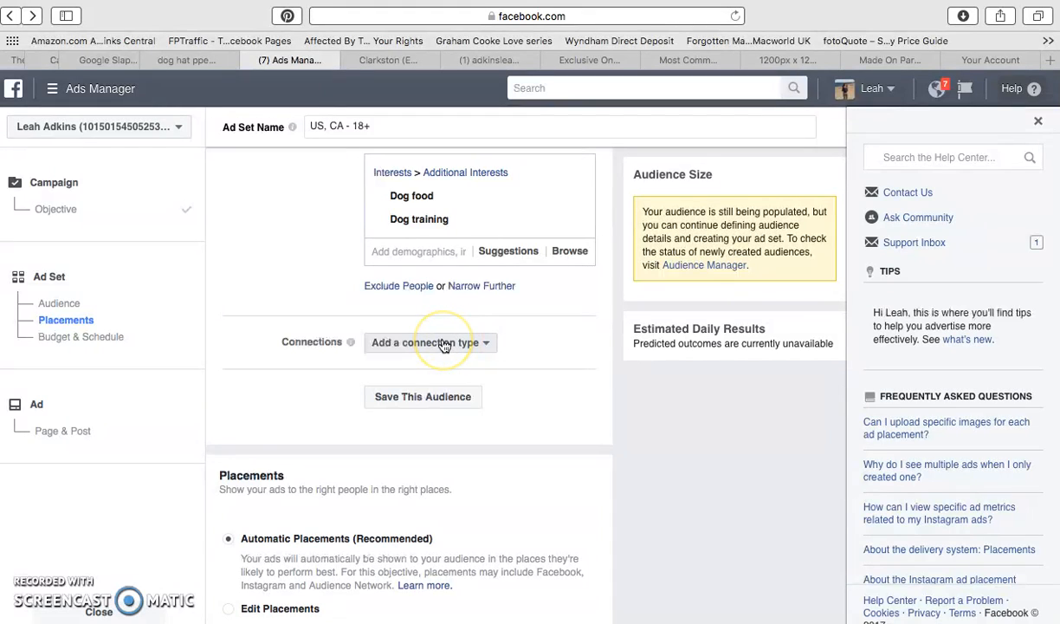
scroll(454, 468, down, 3)
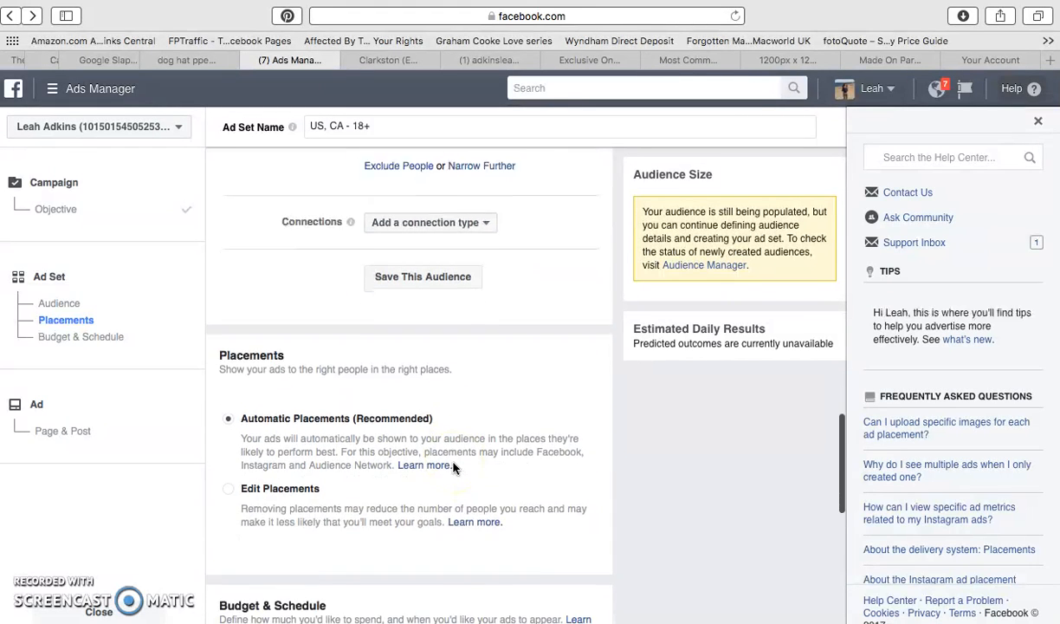
scroll(454, 468, down, 5)
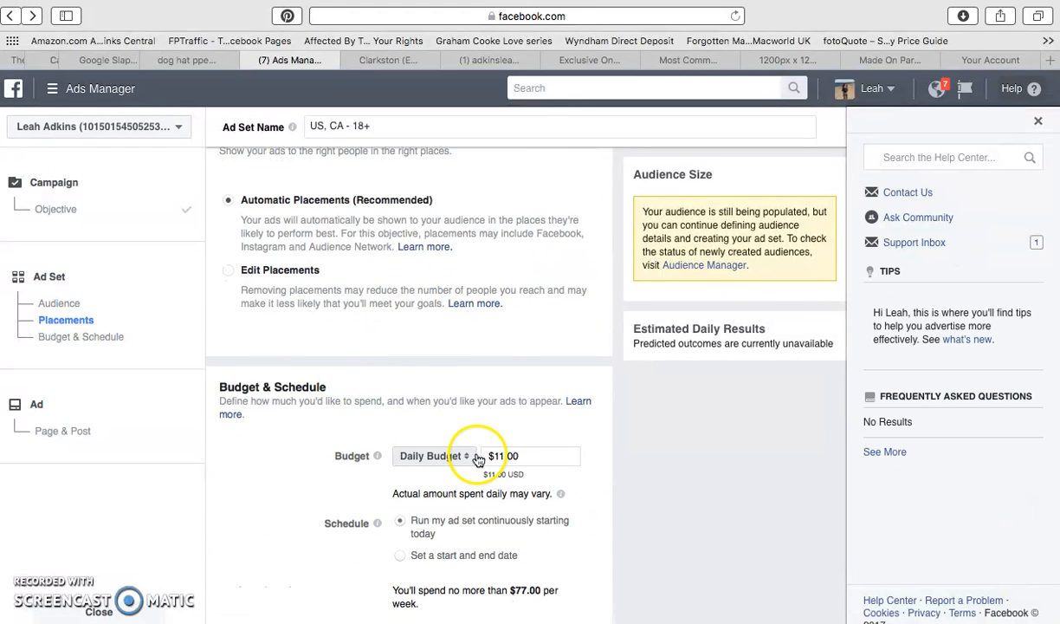
click(501, 455)
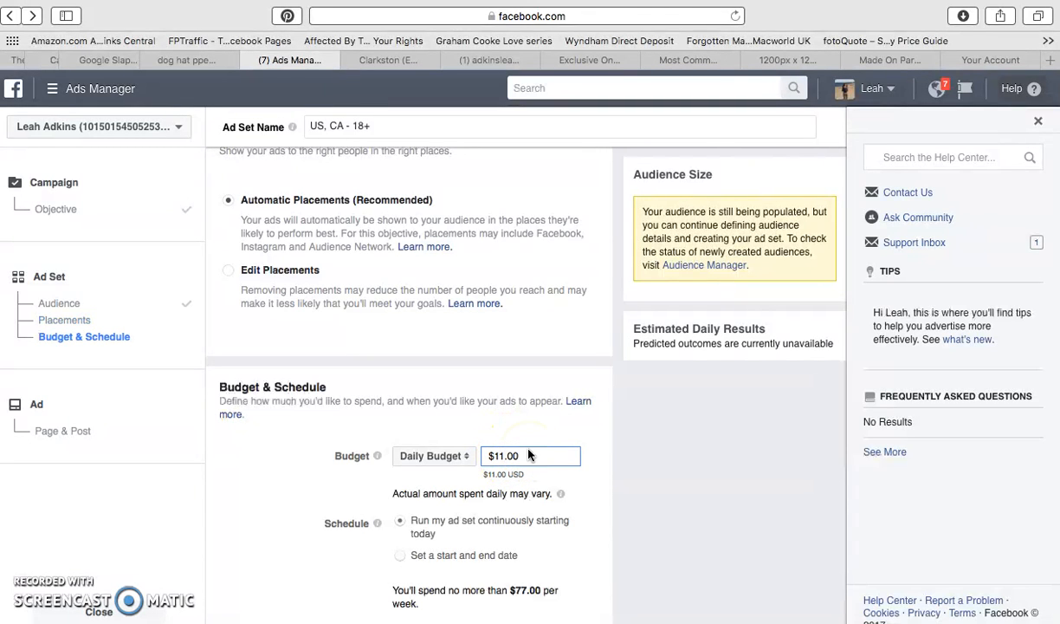
text(5)
scroll(598, 459, down, 2)
click(402, 510)
click(450, 508)
click(670, 432)
Change when the ad set gets charged to Post Engagement.
scroll(679, 424, down, 3)
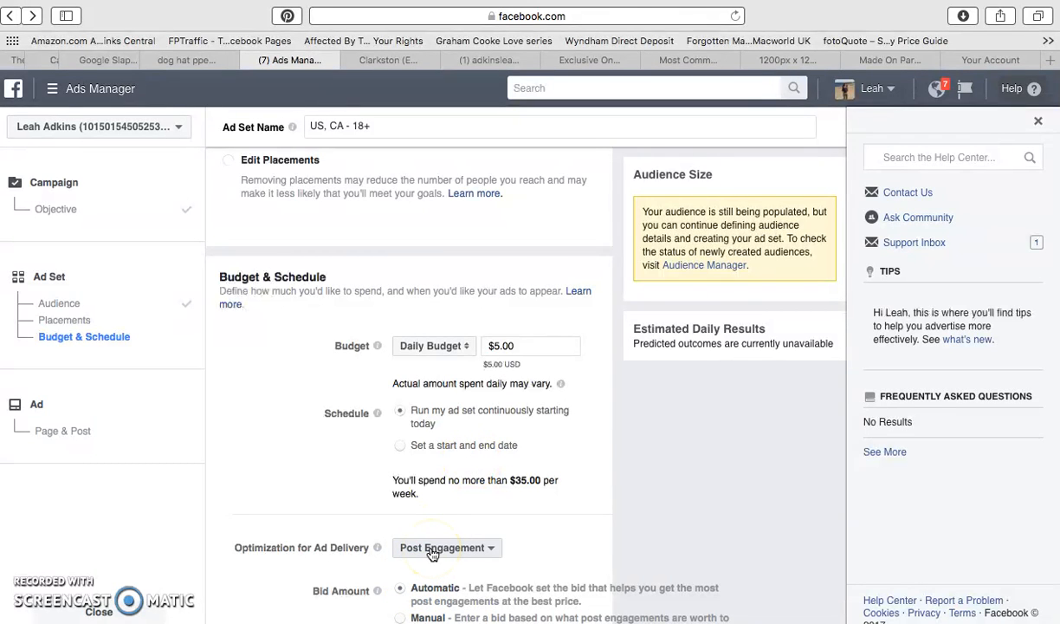
scroll(433, 555, down, 10)
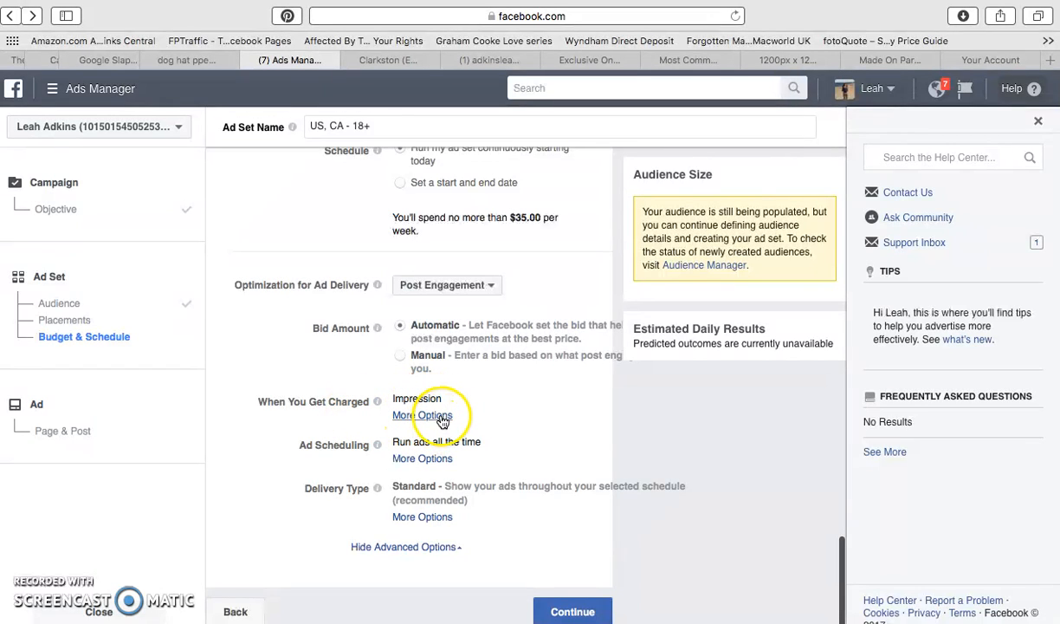
click(427, 416)
click(403, 417)
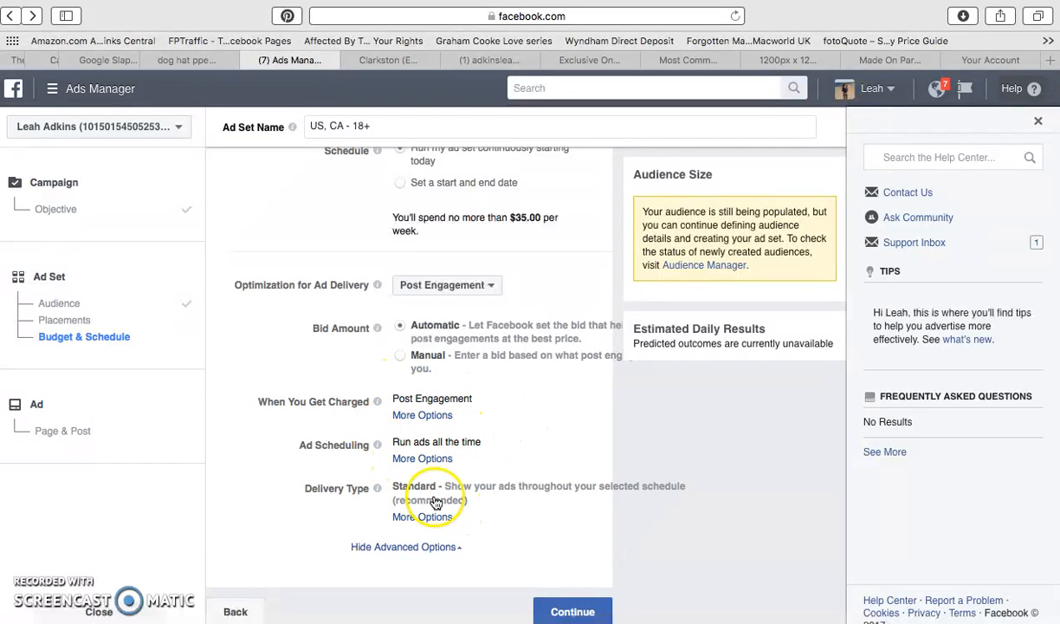
Expand the ad scheduling options and switch the ad set's schedule to a set start and end date.
click(420, 459)
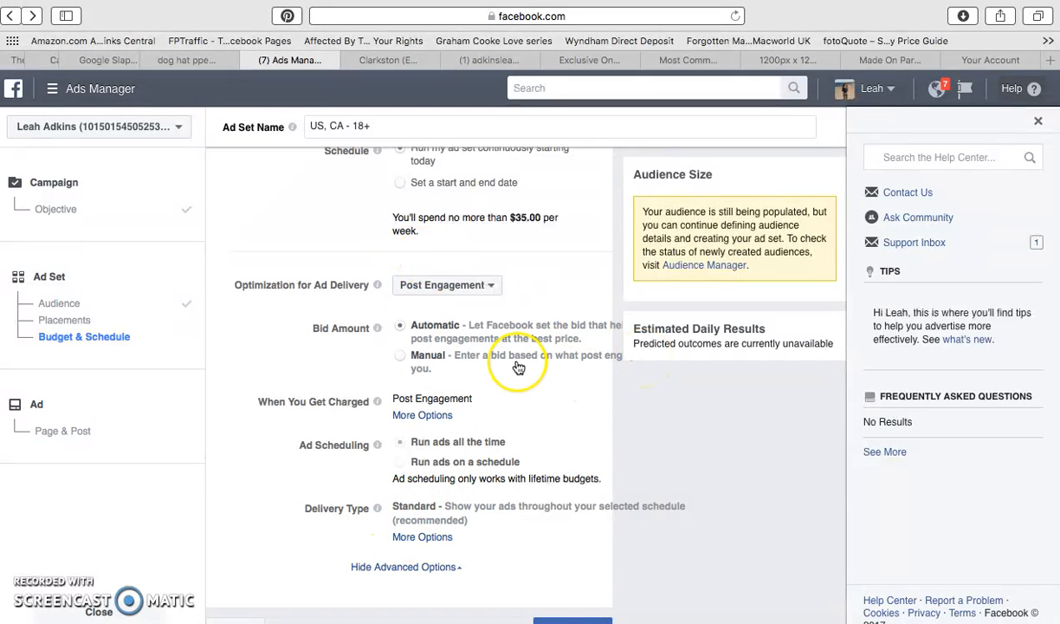
scroll(450, 367, down, 1)
scroll(497, 473, up, 5)
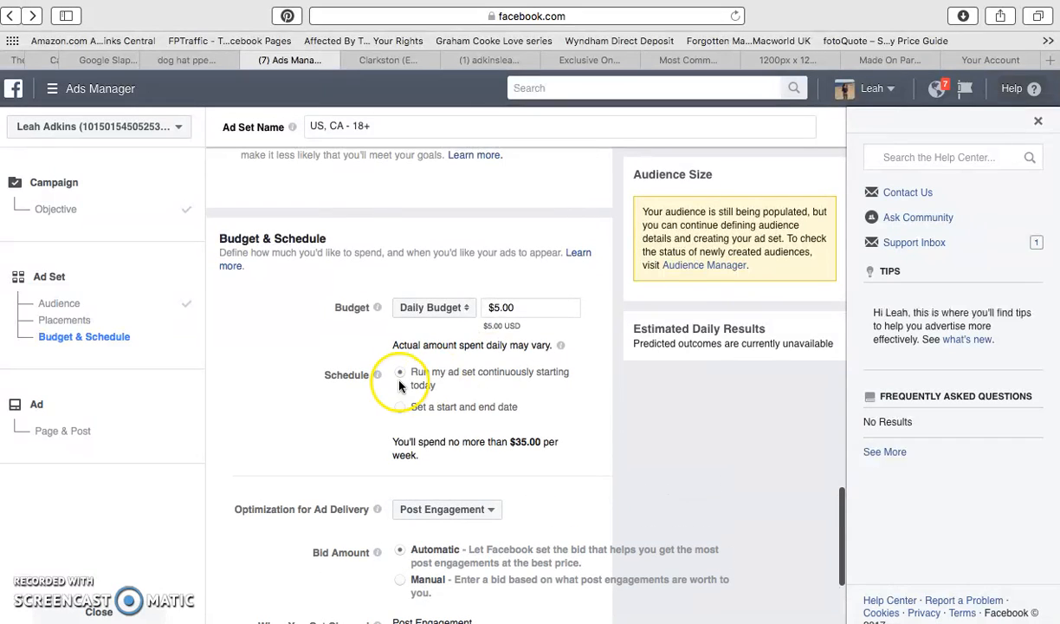
click(399, 379)
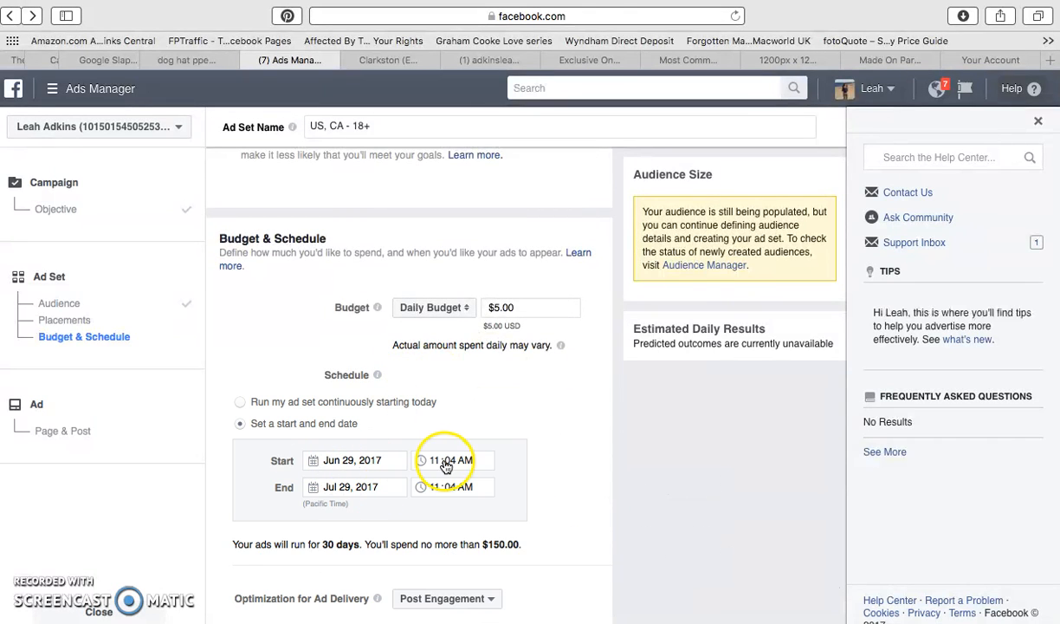
mouse_move(773, 621)
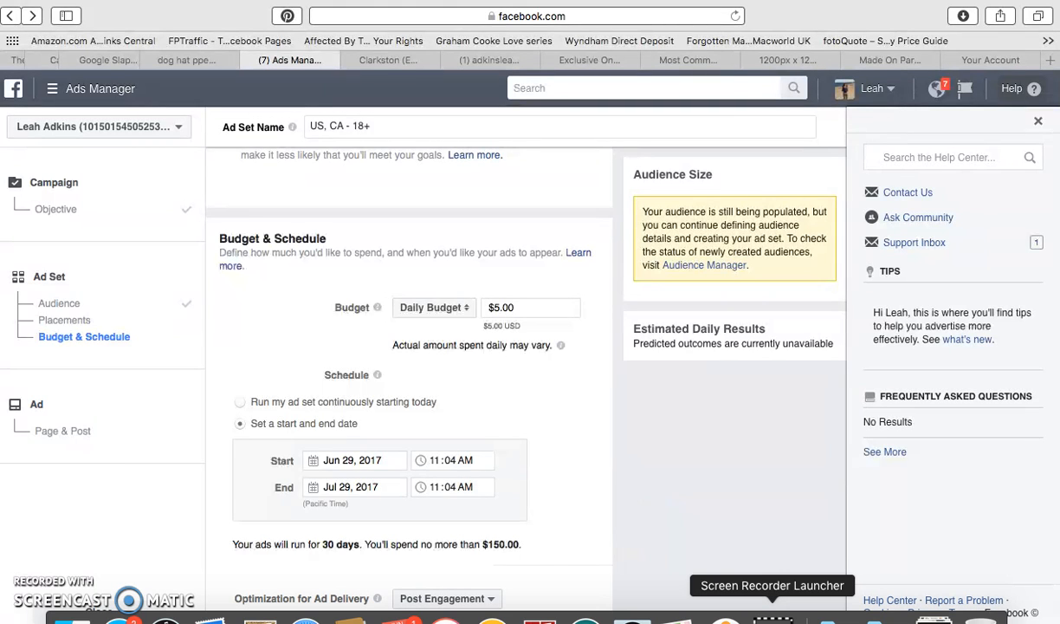
mouse_move(936, 1)
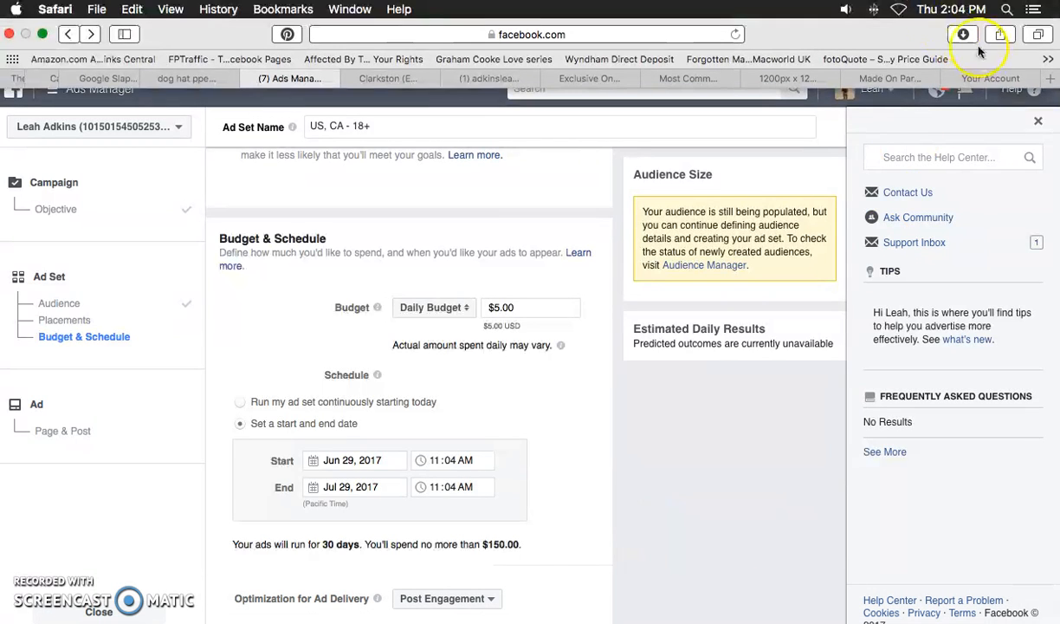
Set the schedule's start time to 3:00 PM on Jun 29, 2017.
click(436, 462)
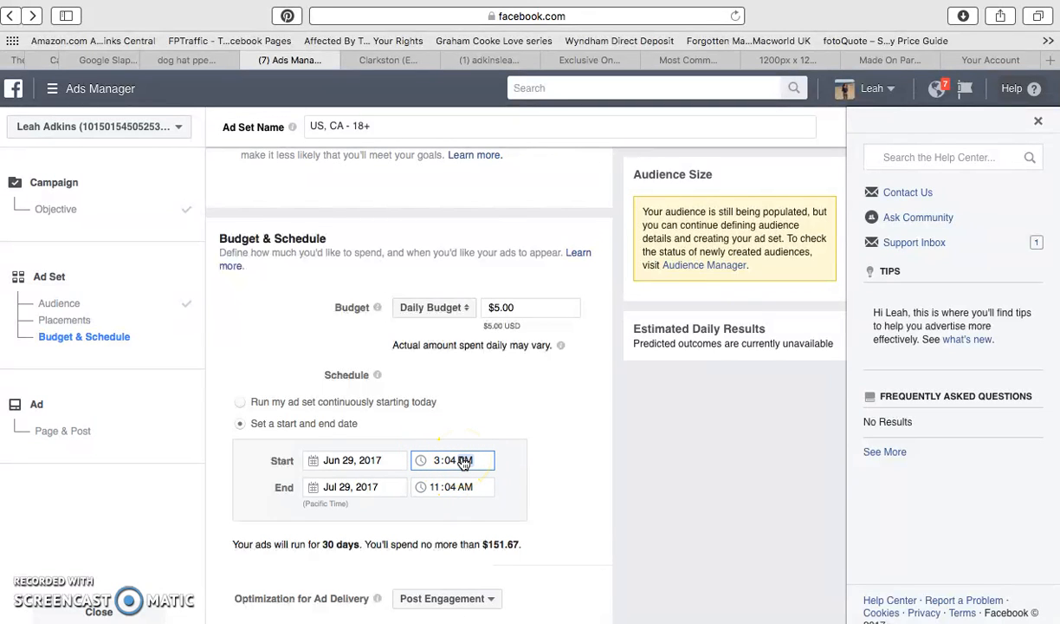
click(462, 463)
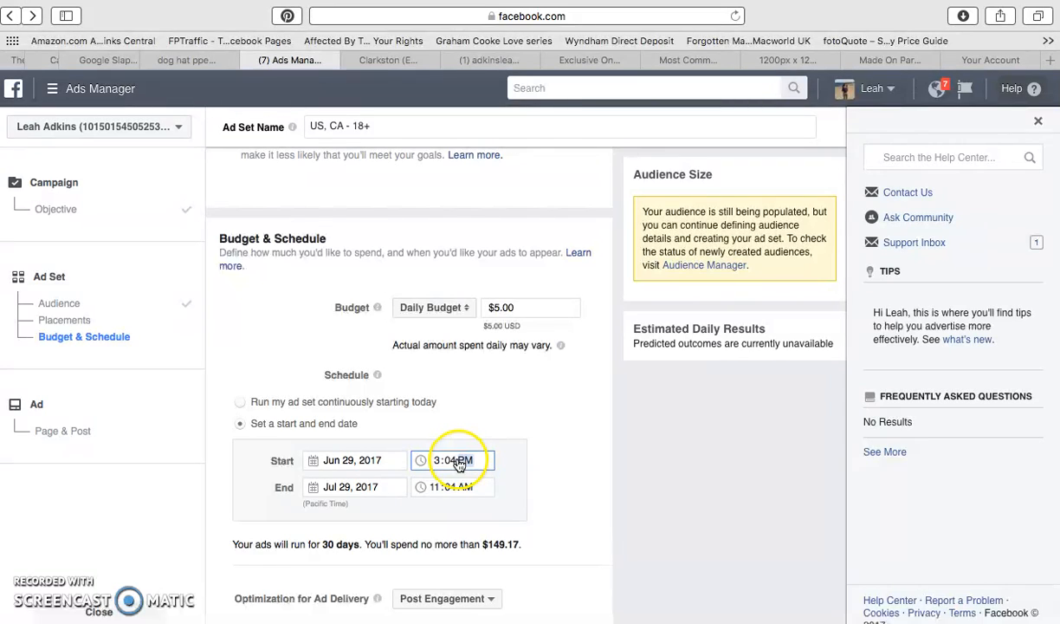
click(458, 462)
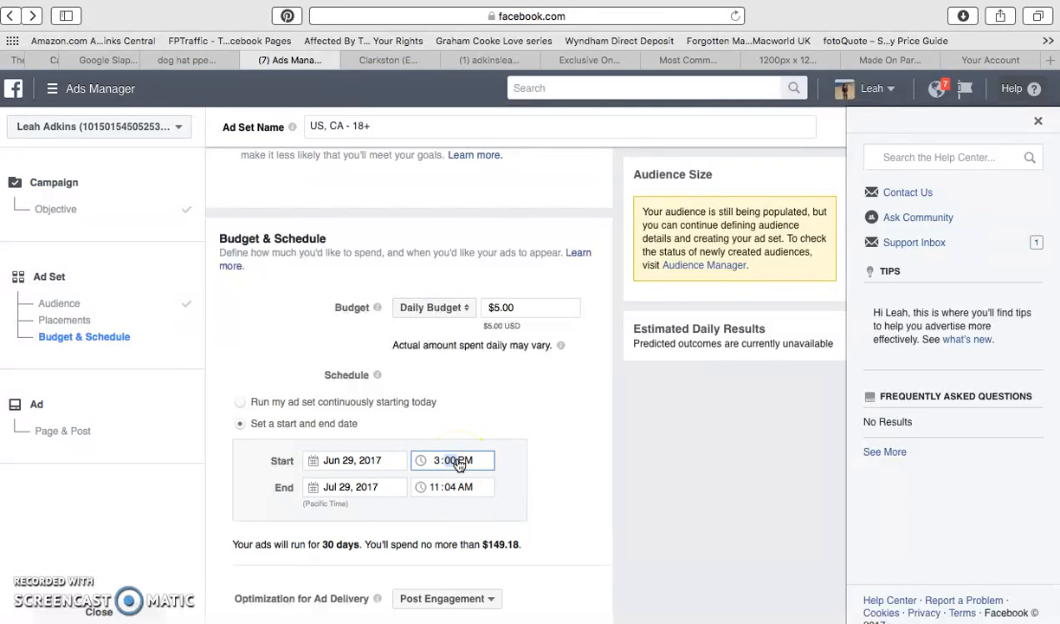
Set the schedule to end on Jul 2, 2017 at 3:00 PM.
click(461, 490)
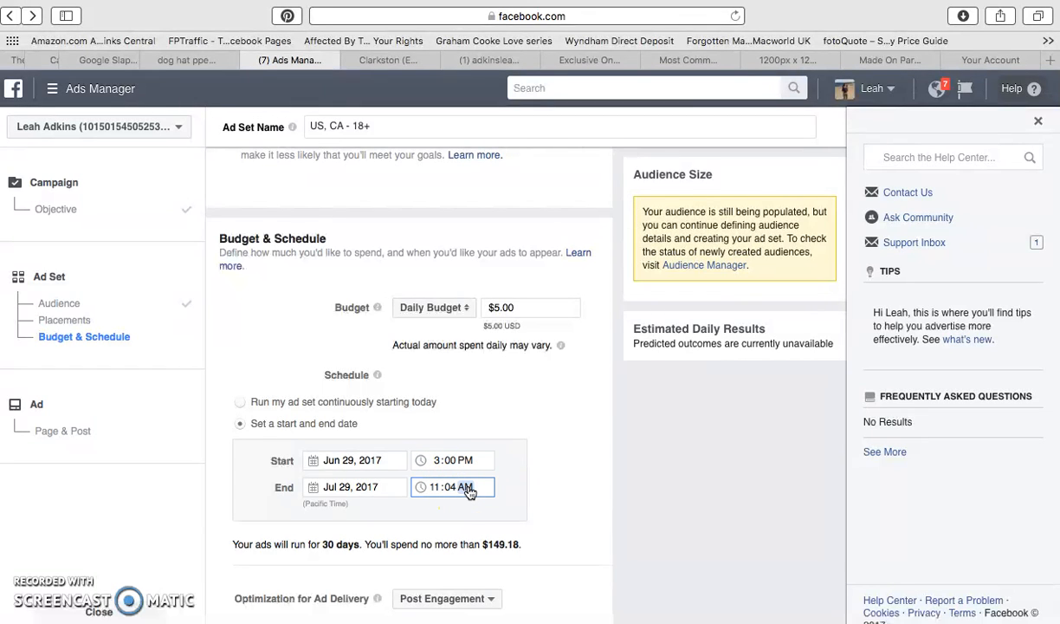
click(439, 491)
click(310, 487)
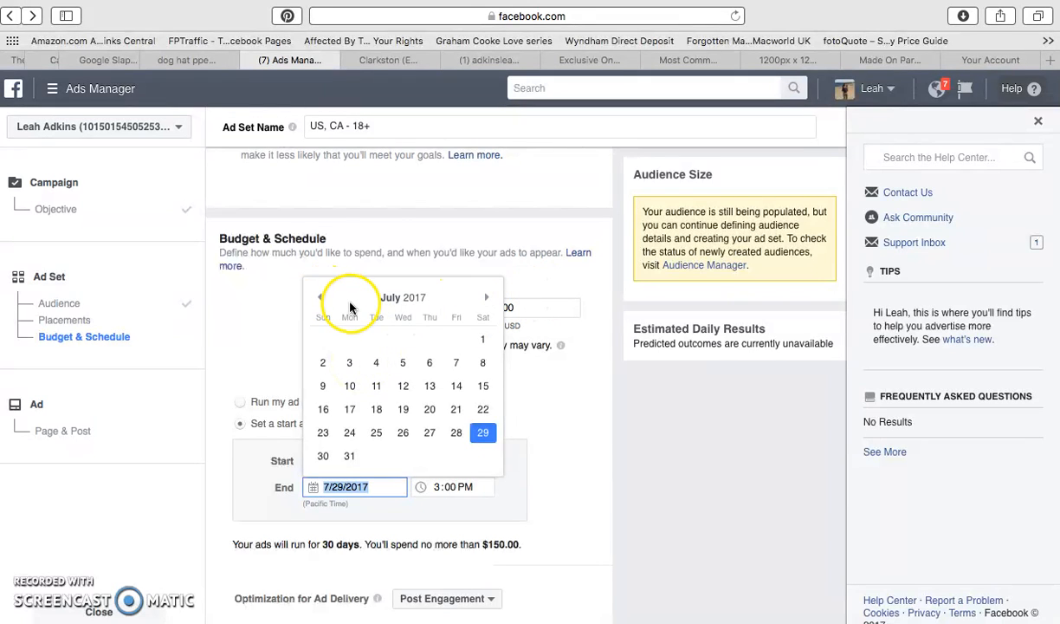
click(321, 363)
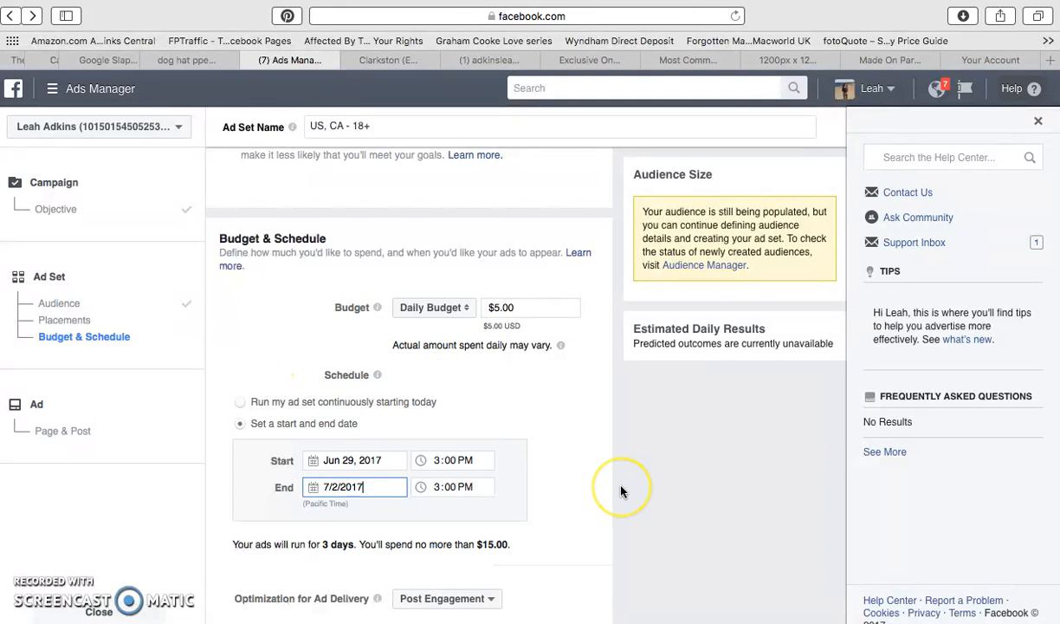
Change the schedule's end time to 2:59 PM.
scroll(620, 492, down, 4)
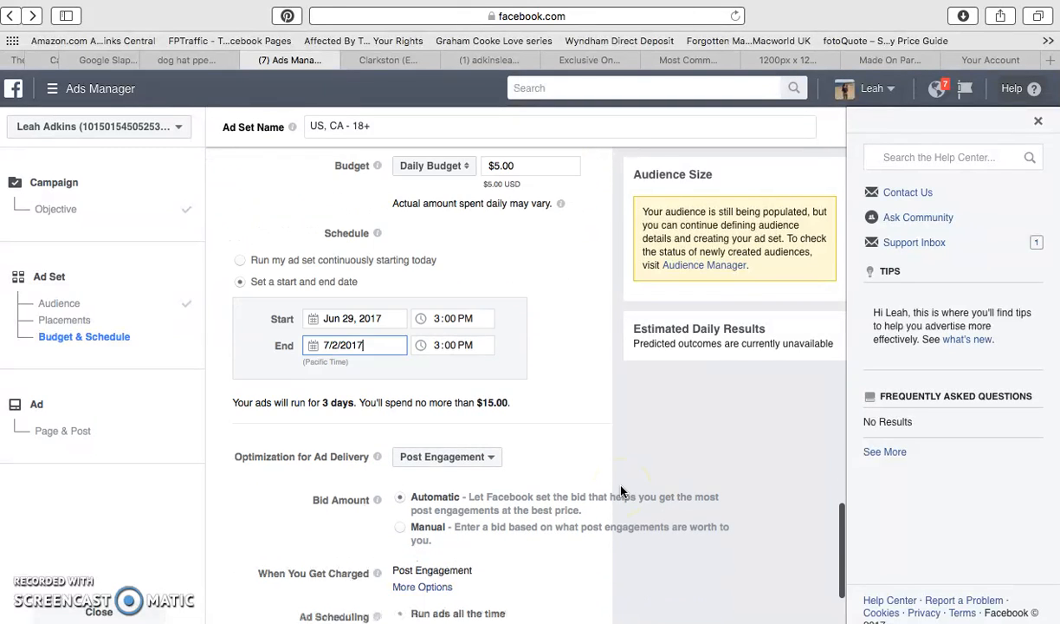
click(455, 343)
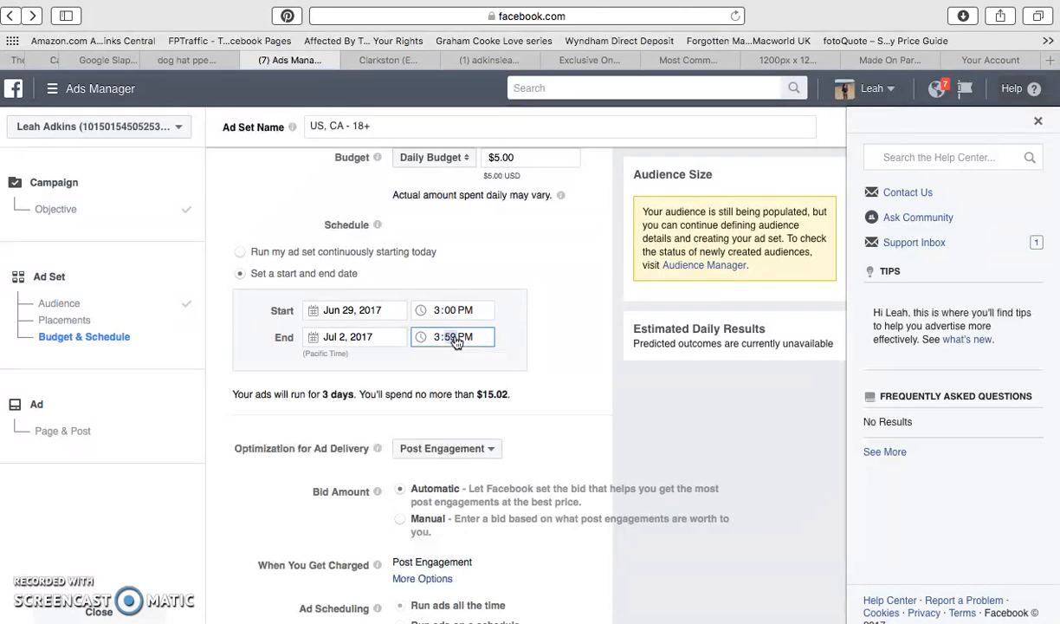
click(438, 340)
click(497, 366)
Try Jul 3, 2017 as the schedule's end date and return it to Jul 2, 2017.
click(315, 337)
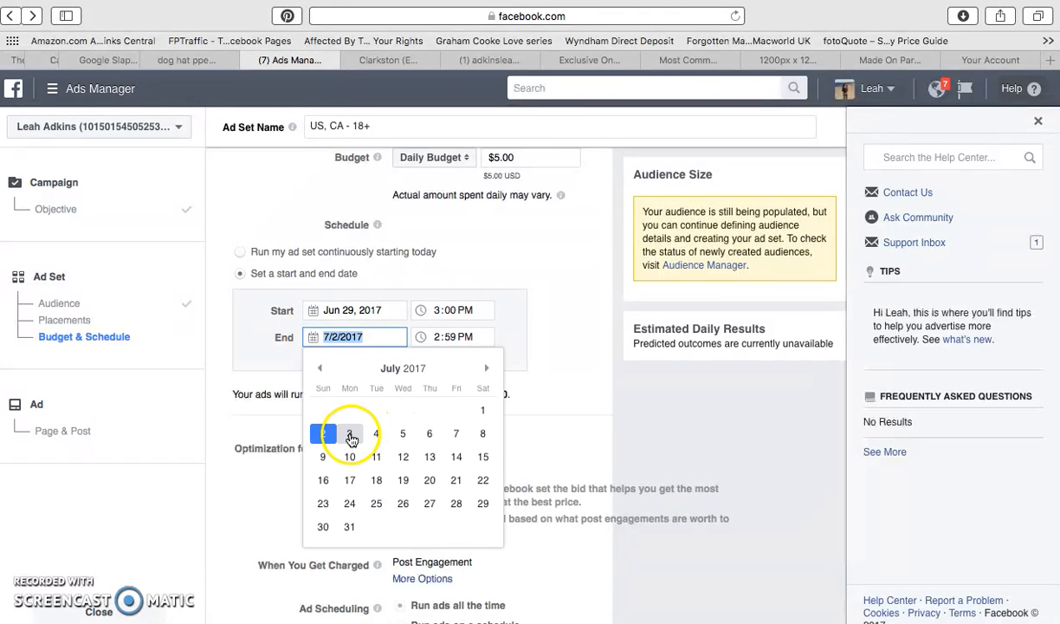
click(350, 435)
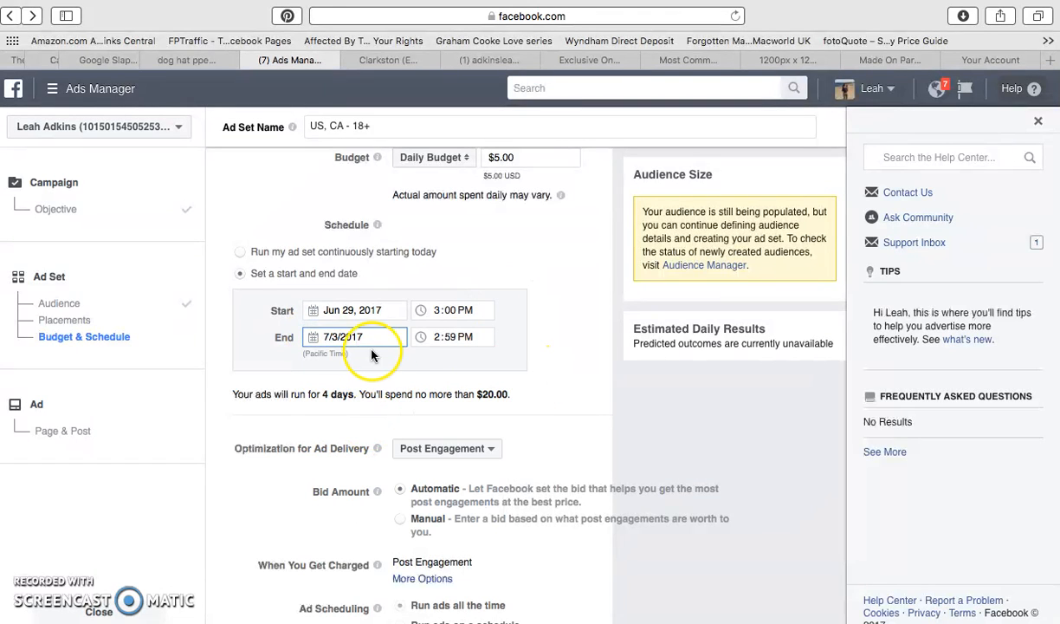
click(311, 338)
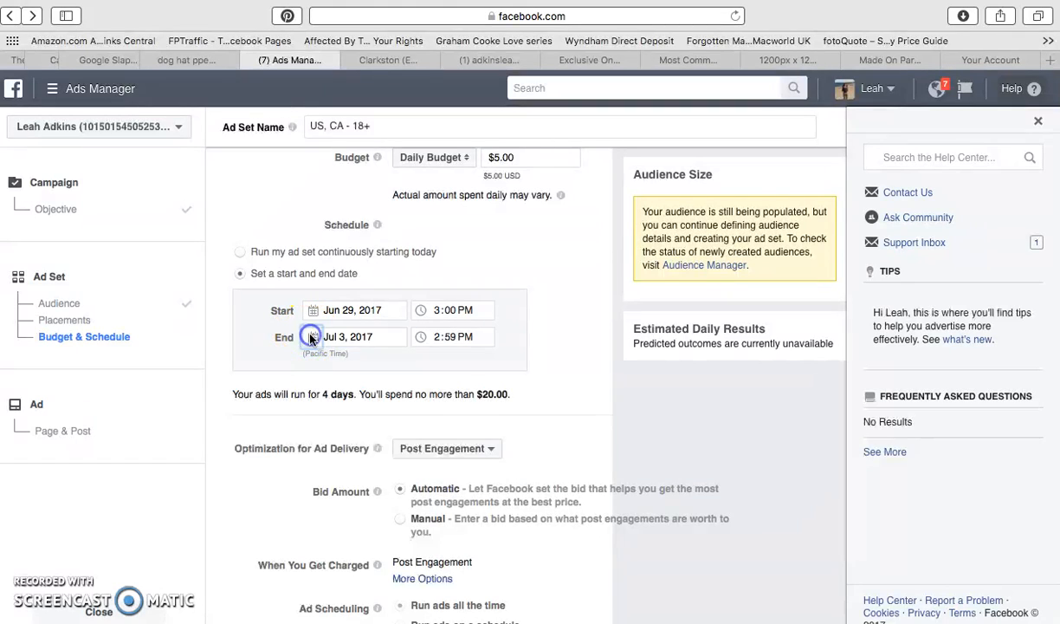
click(318, 433)
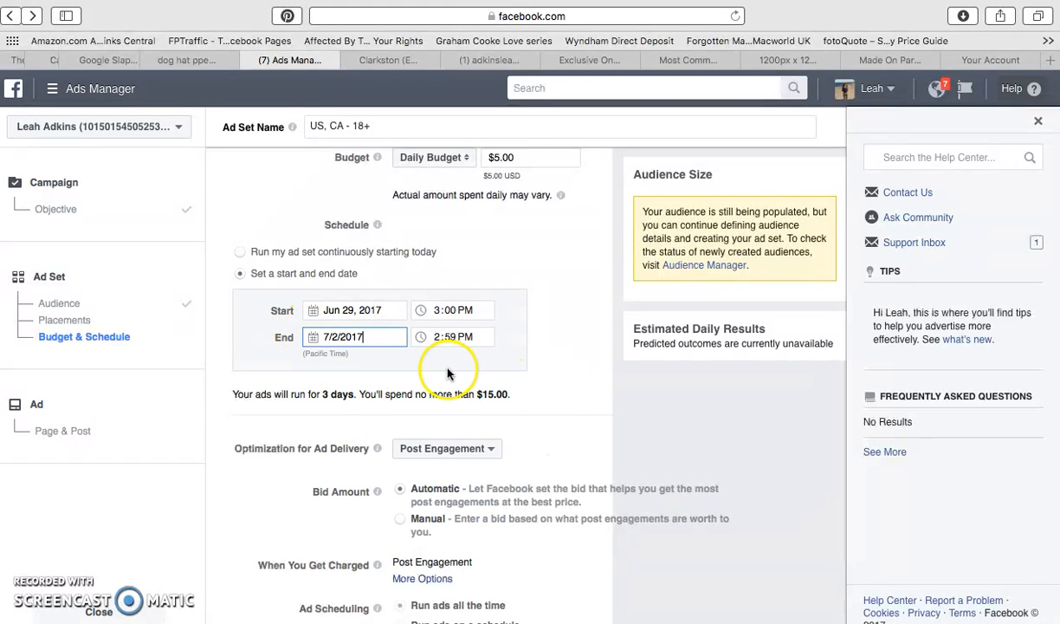
Set the schedule's end time back to 3:00 PM.
click(459, 337)
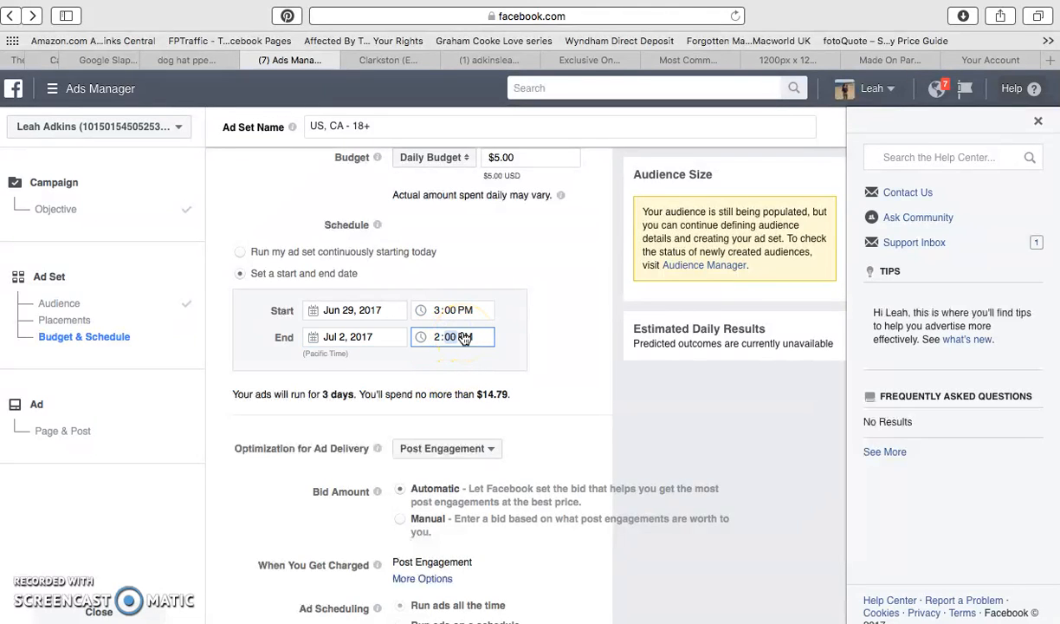
click(438, 337)
click(468, 338)
click(478, 373)
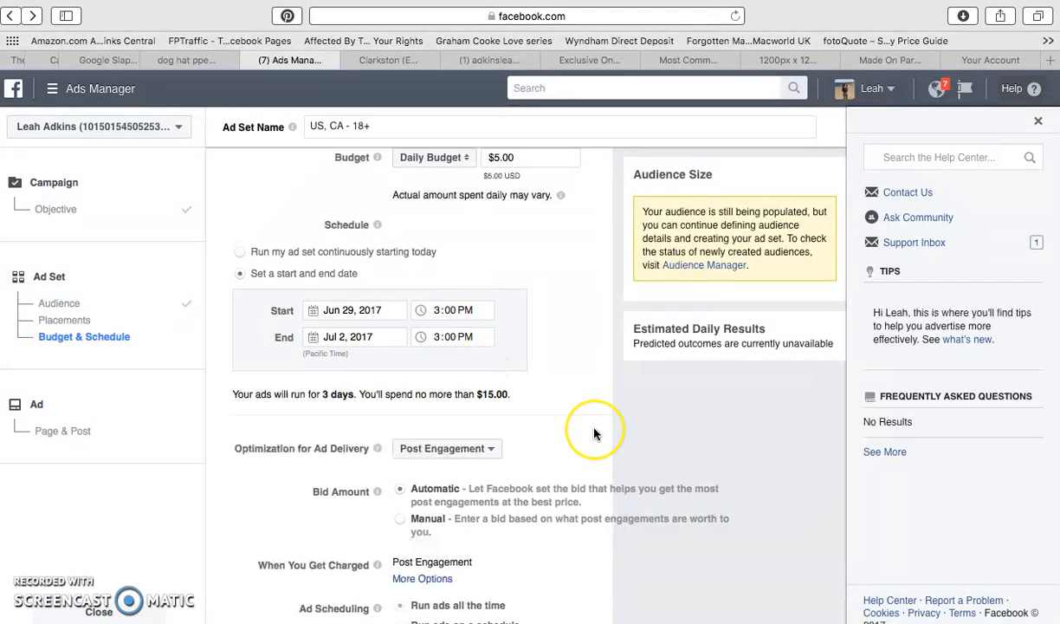
Review the ad set's audience targeting, placements, budget, schedule and delivery settings.
scroll(595, 428, down, 3)
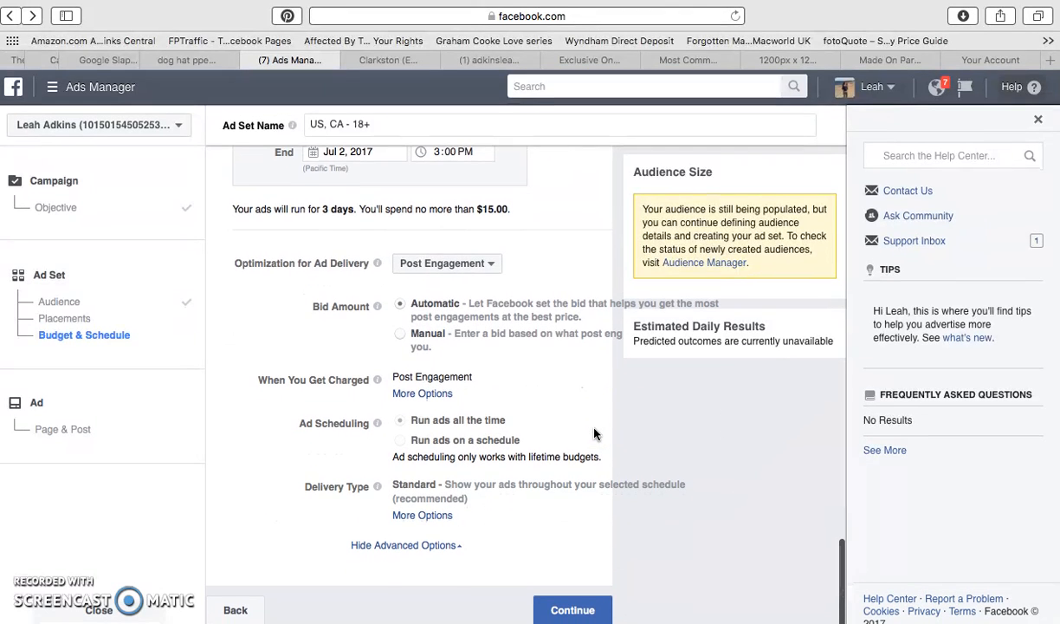
scroll(594, 433, up, 3)
scroll(594, 434, up, 1)
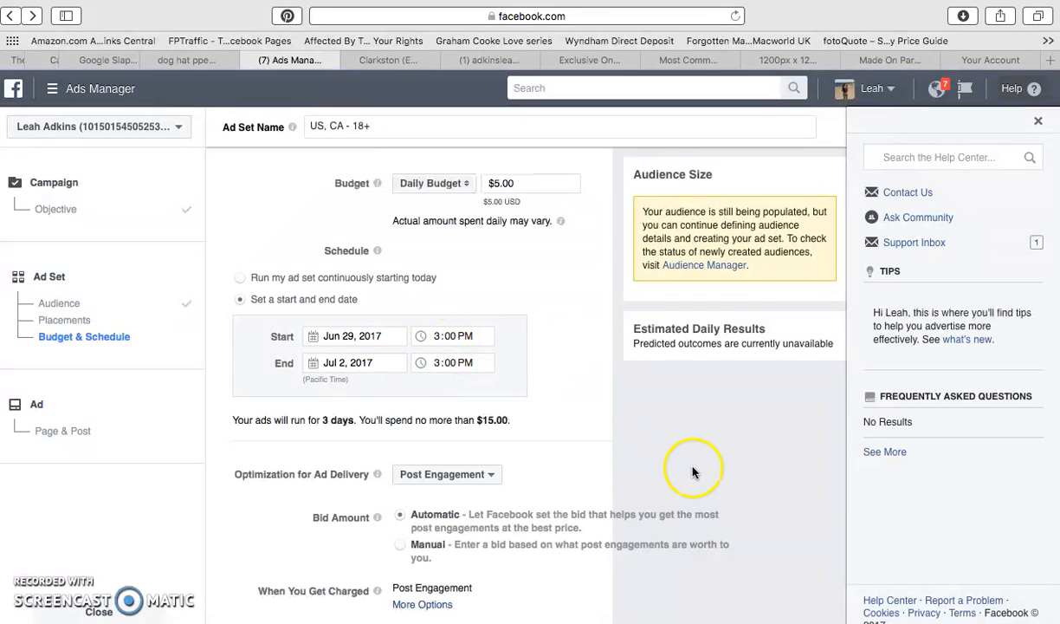
scroll(692, 401, up, 5)
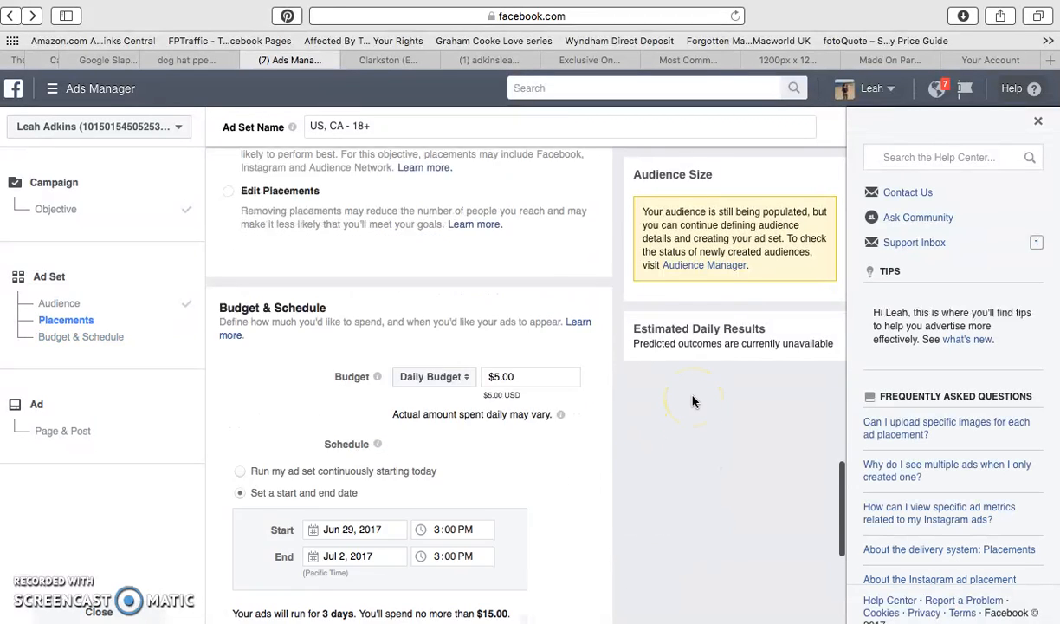
scroll(692, 400, down, 10)
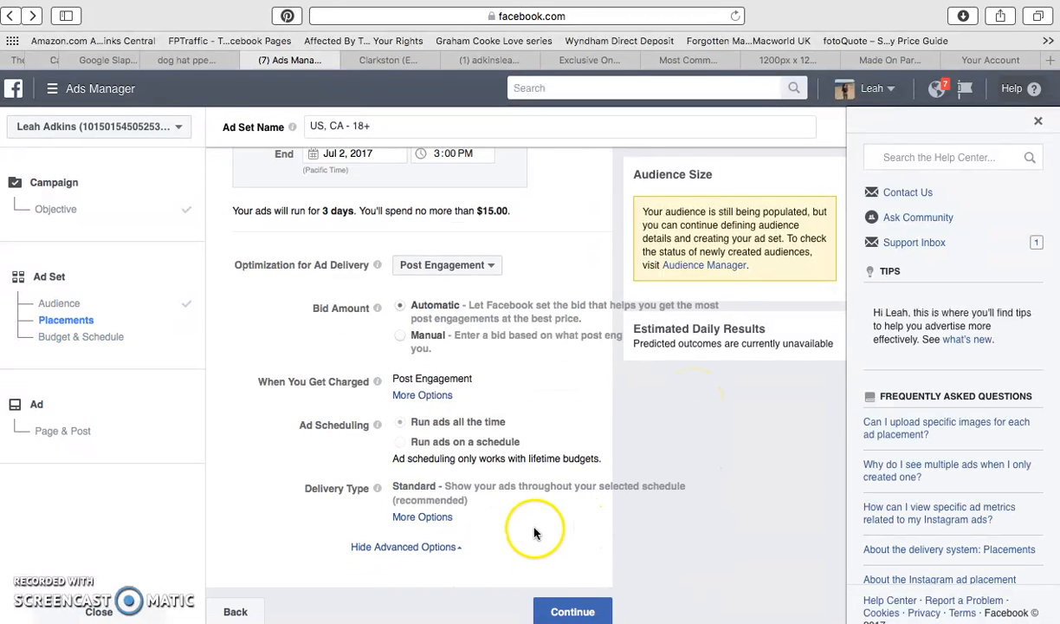
scroll(543, 507, up, 6)
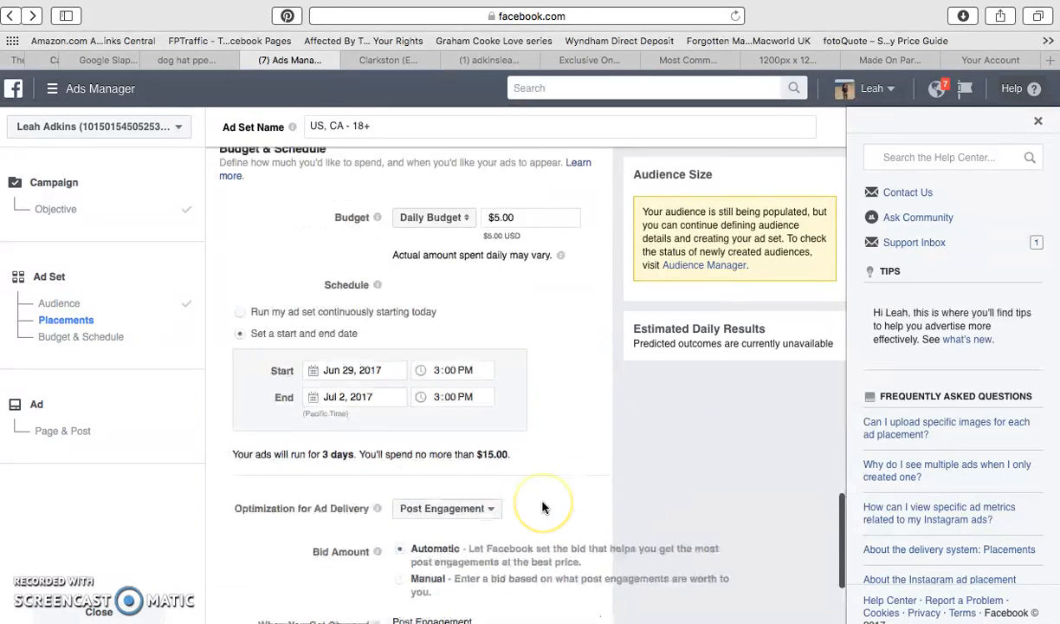
scroll(543, 507, up, 15)
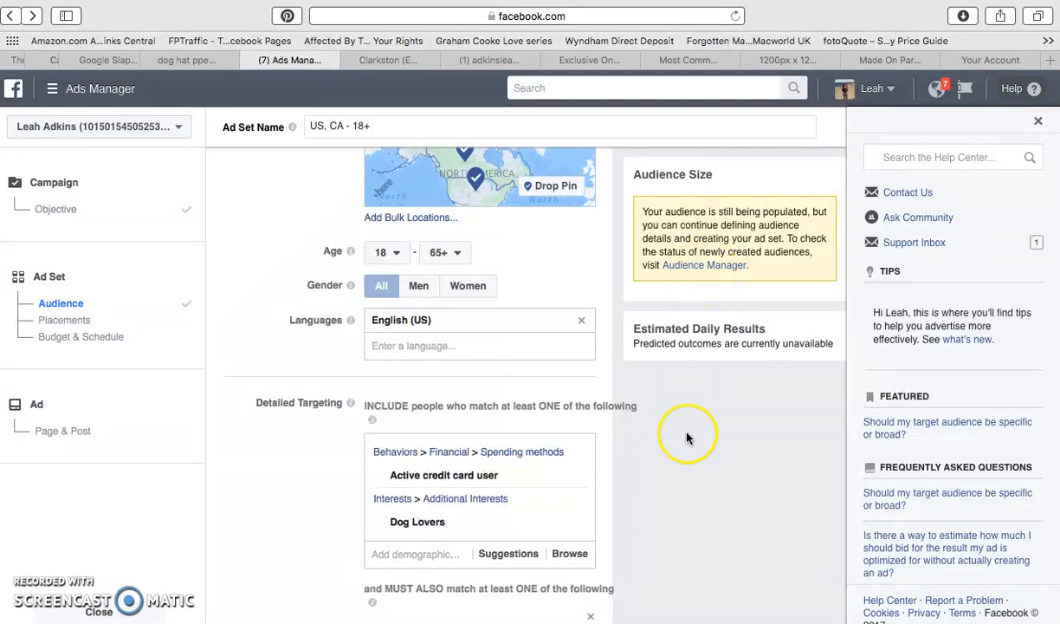
scroll(687, 437, down, 15)
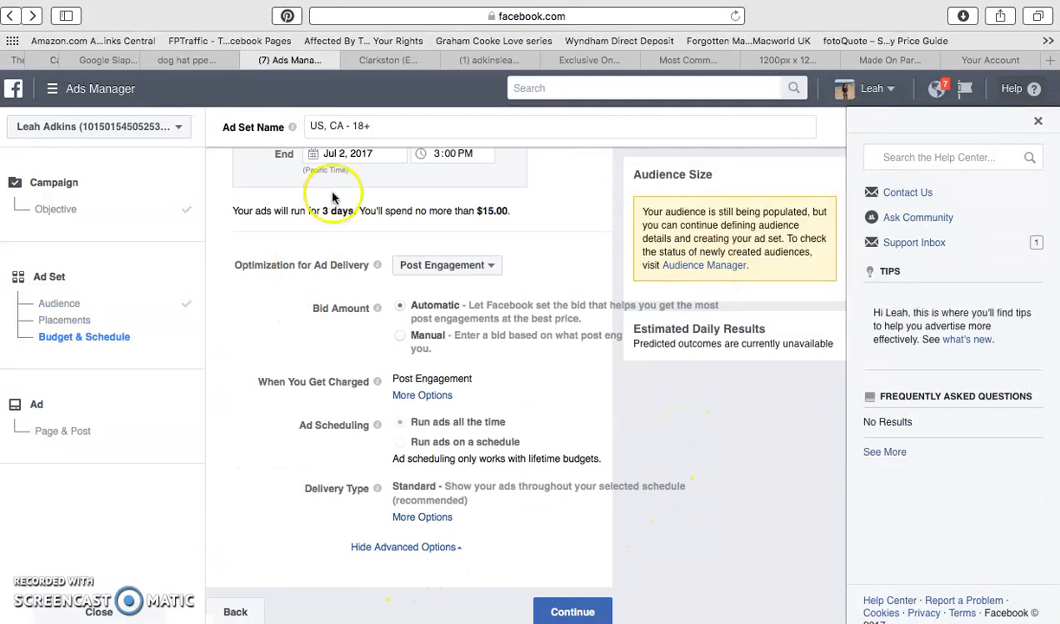
scroll(568, 343, up, 15)
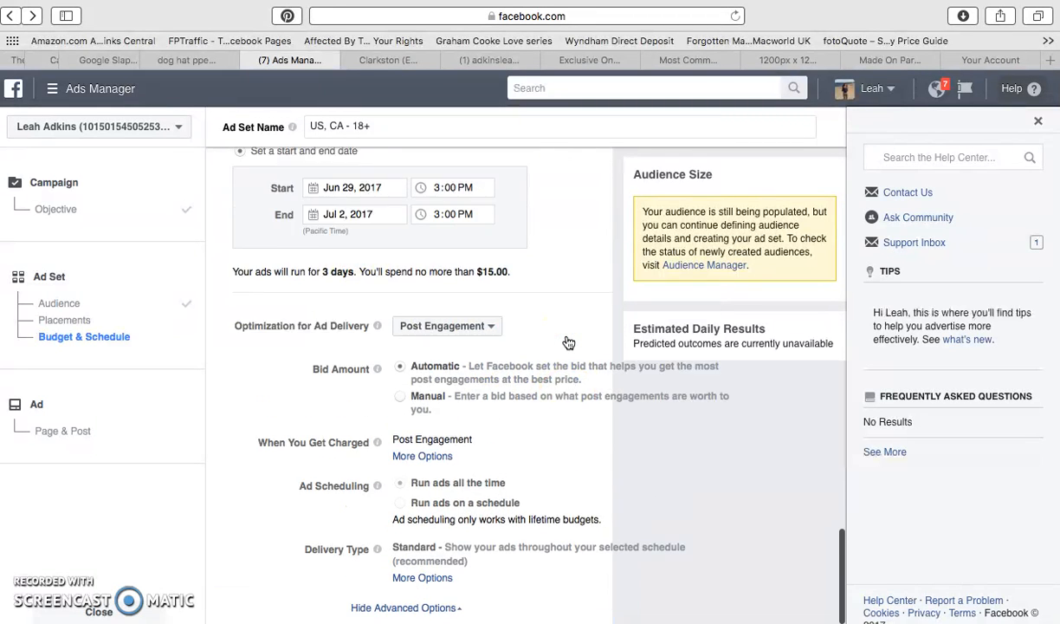
Save the ad set's dog-interest targeting as a reusable audience under the suggested name.
scroll(568, 342, down, 3)
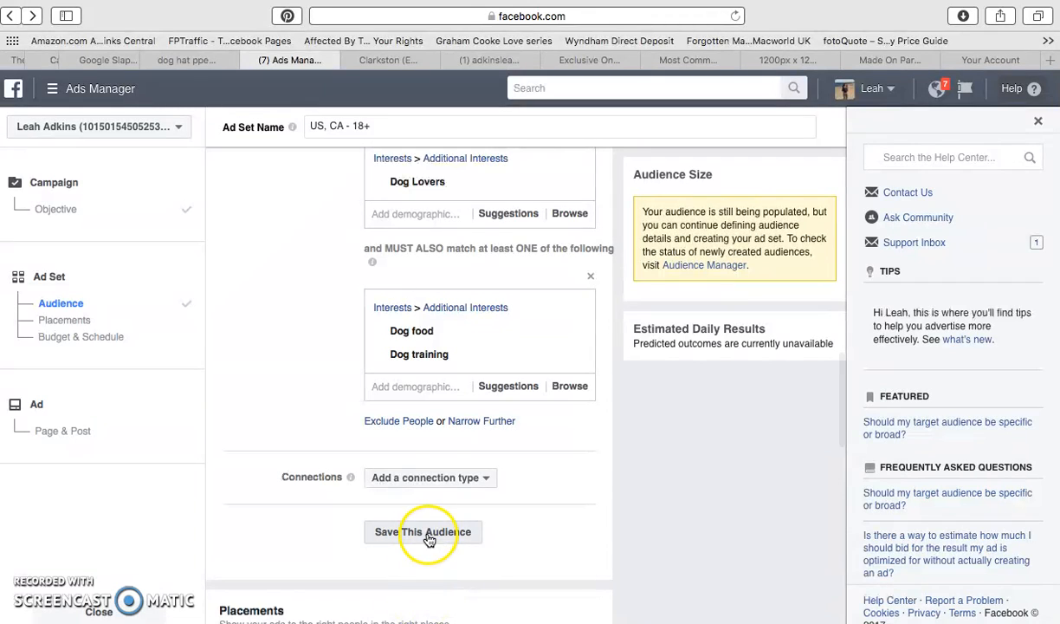
click(432, 534)
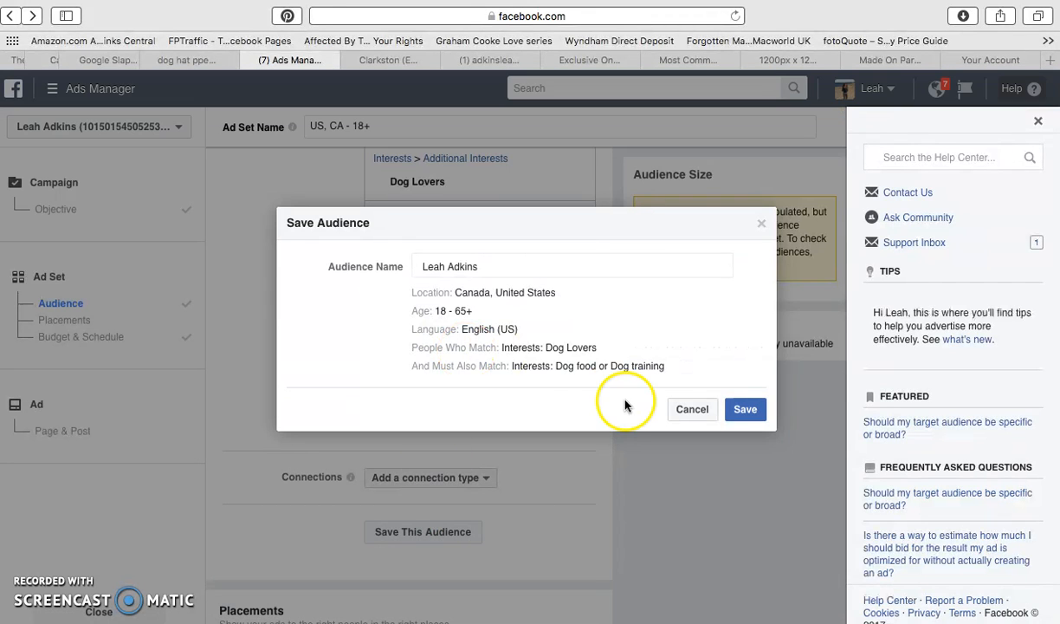
click(749, 413)
Open the newly saved dog-interest audience in Audience Manager to examine its size and targeting details.
scroll(503, 362, up, 4)
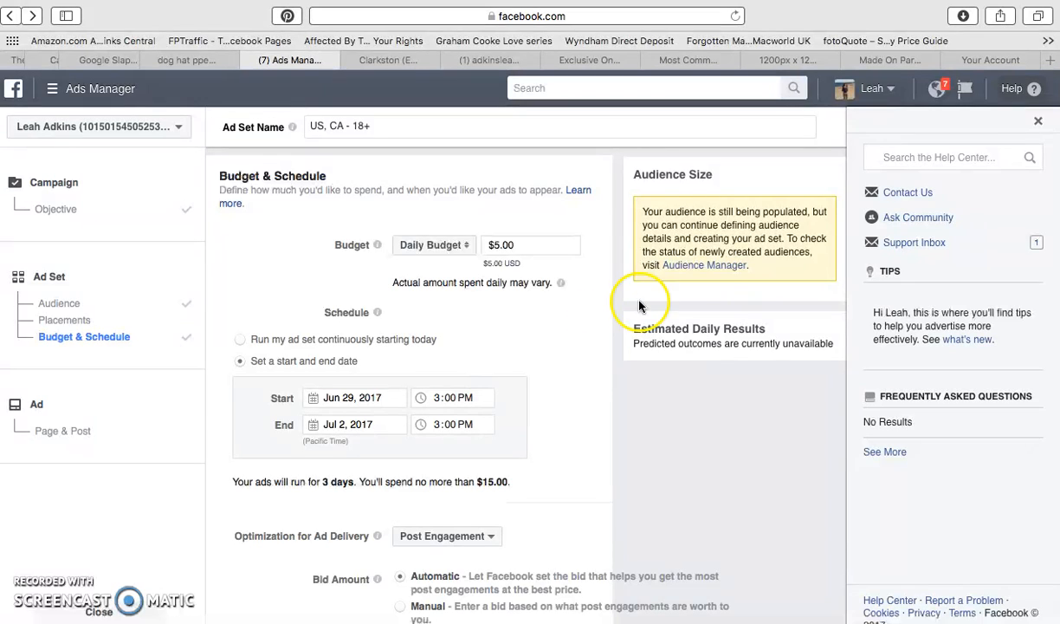
click(708, 271)
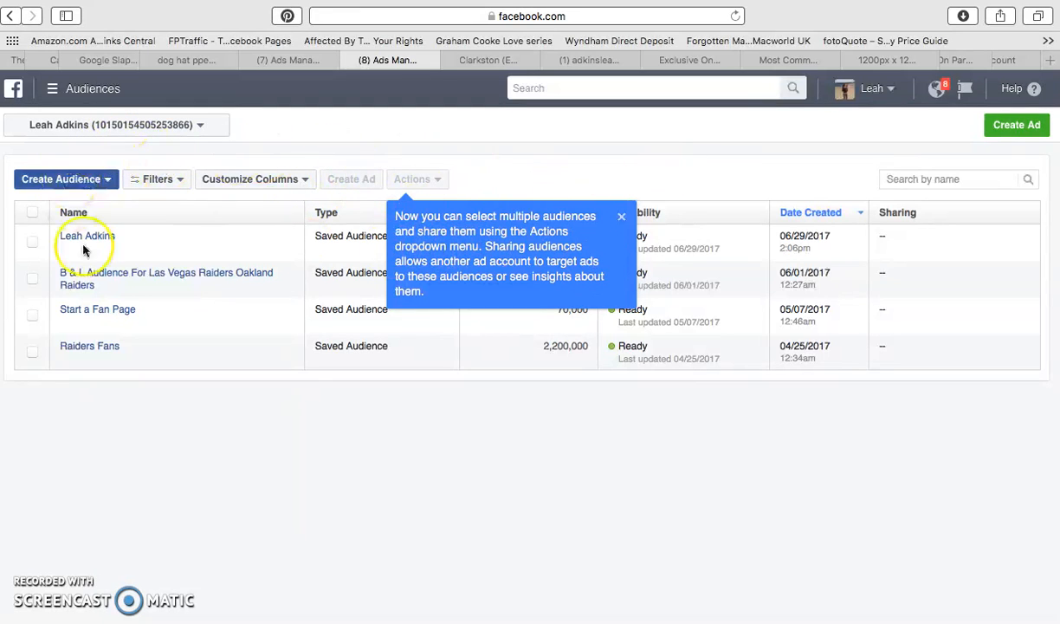
mouse_move(86, 275)
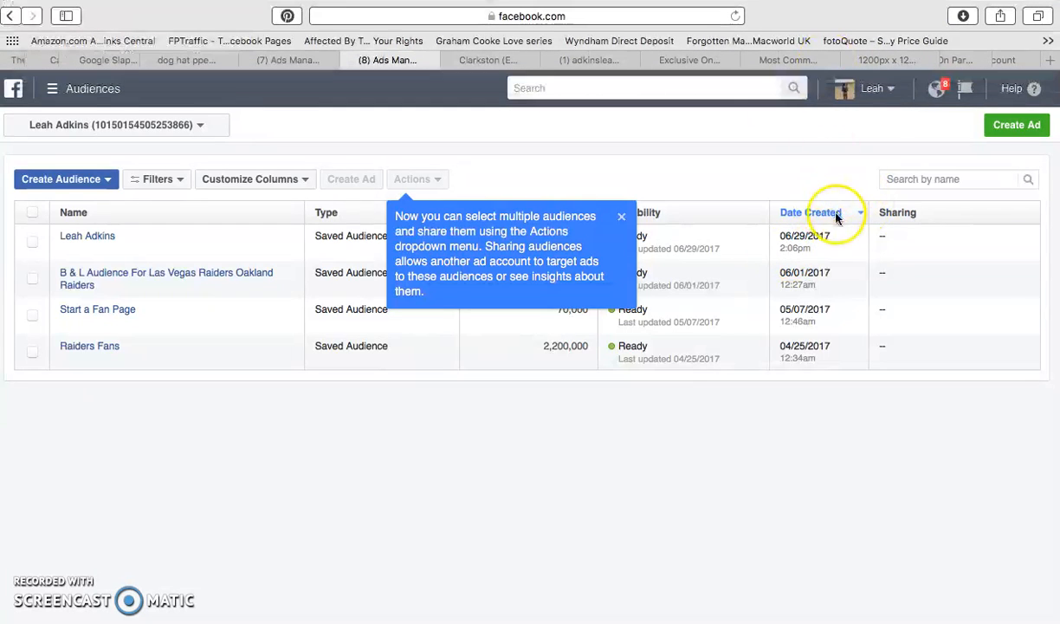
click(93, 239)
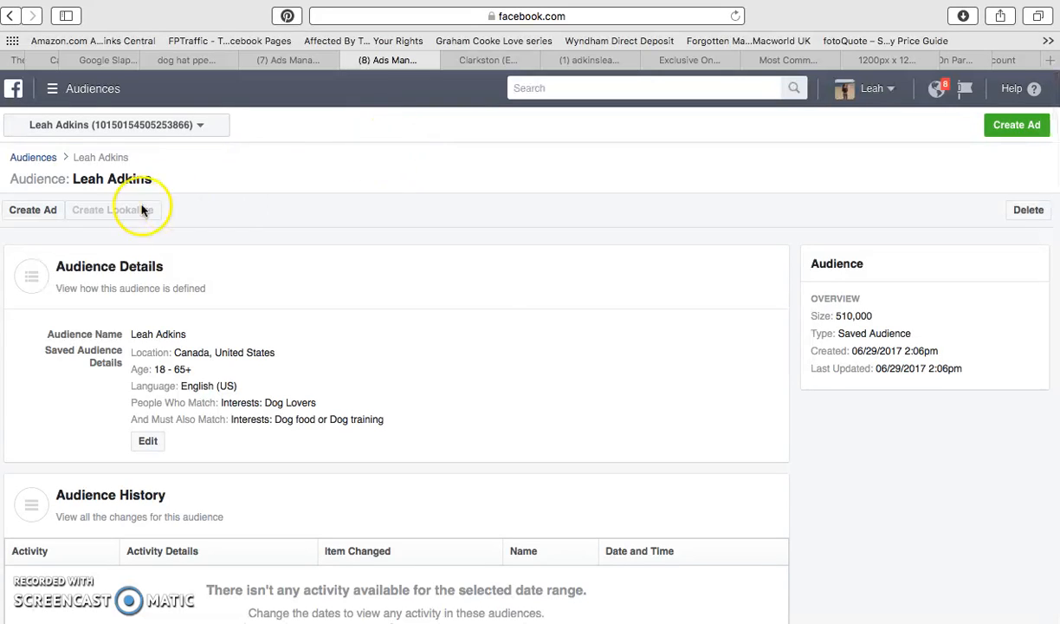
Start creating a new ad from the saved audience's details page.
click(1018, 126)
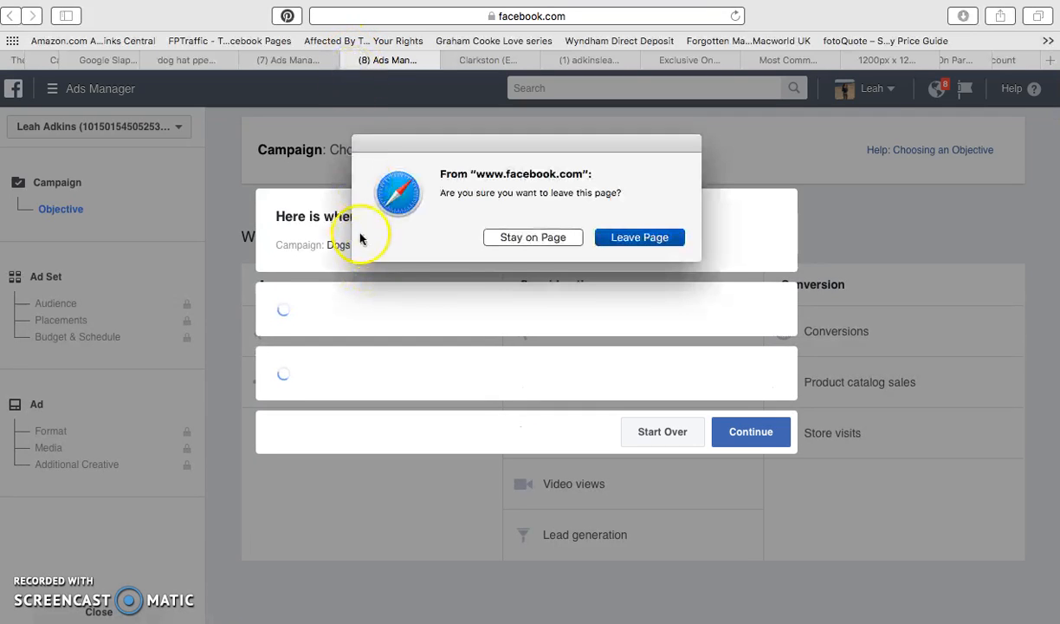
Resume the unfinished Dogs Hat PPE Ad Set 1 draft and proceed past its ad set settings to the ad's page and post.
click(552, 241)
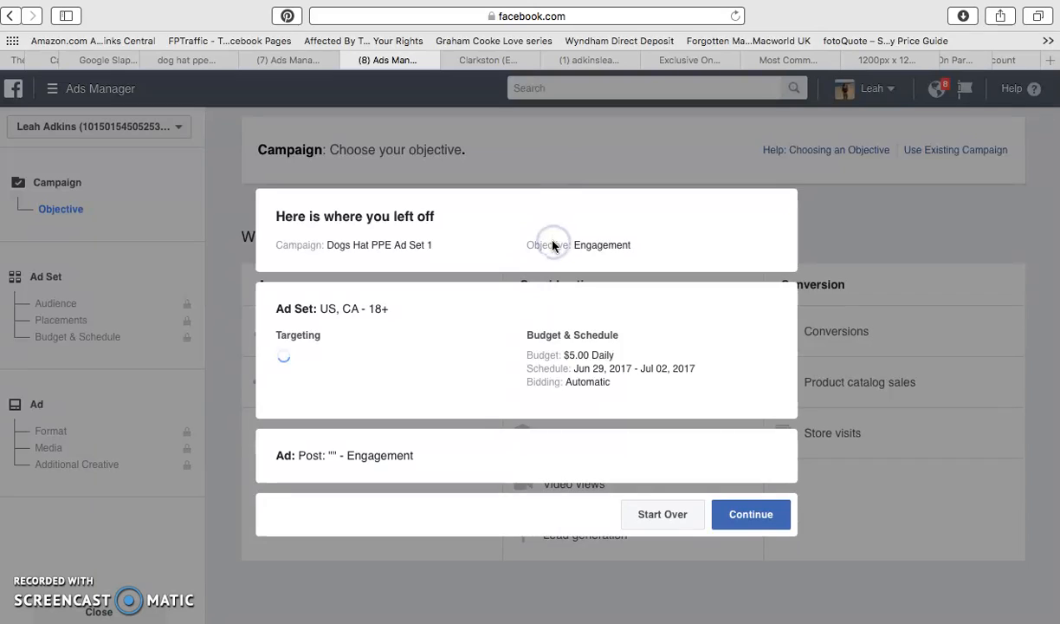
click(614, 403)
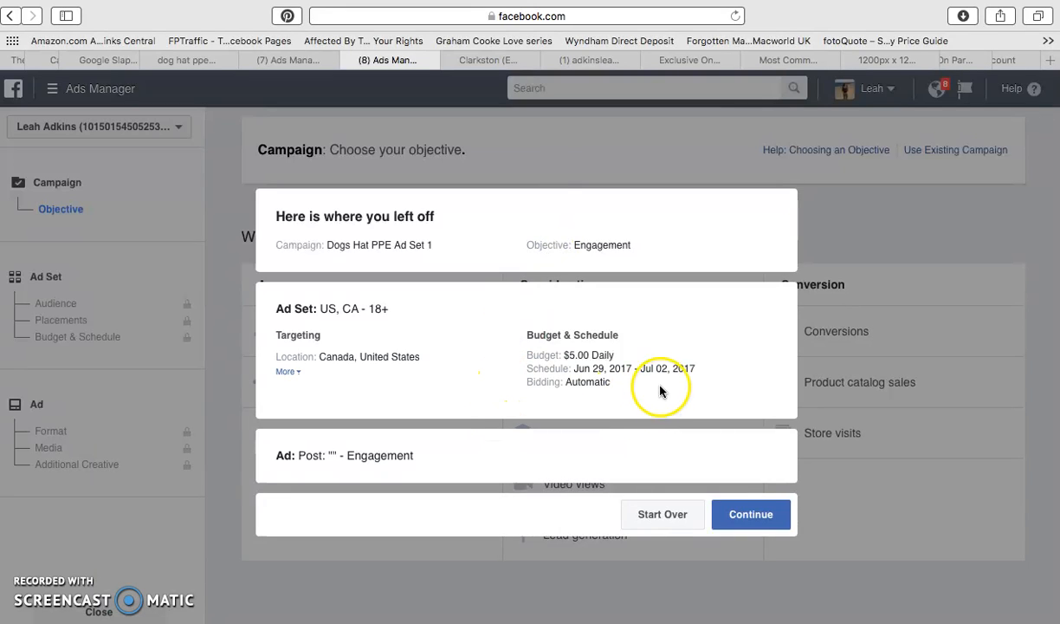
click(733, 516)
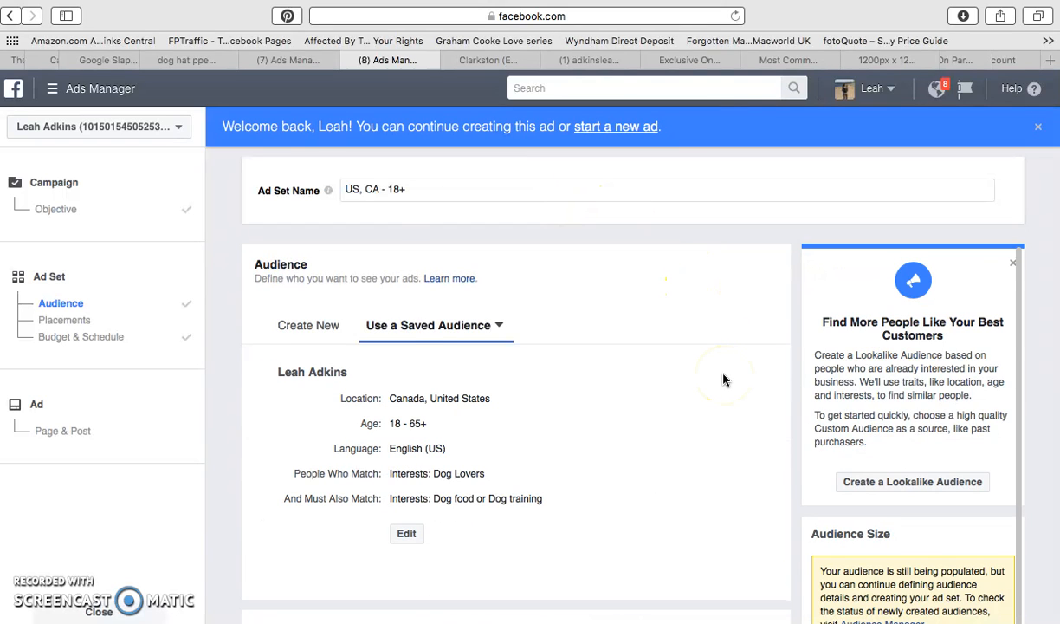
scroll(723, 380, down, 10)
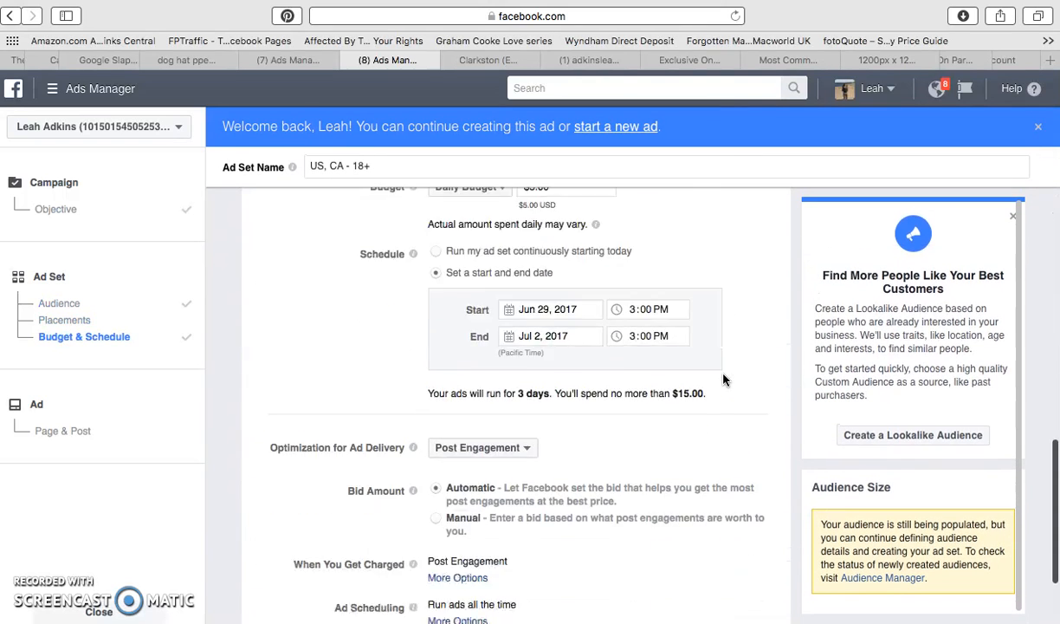
scroll(724, 379, down, 3)
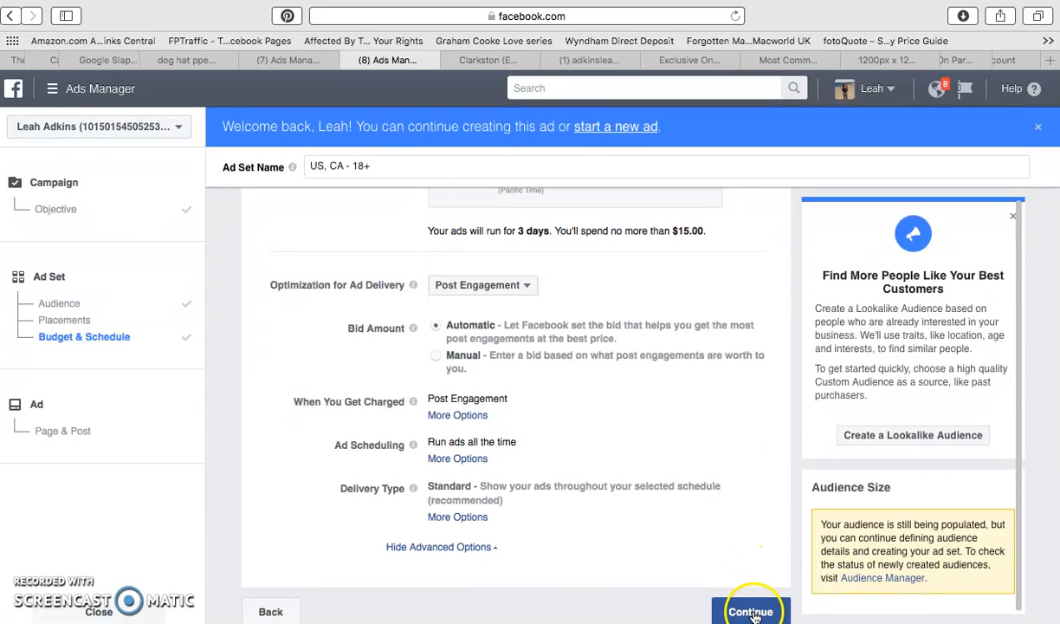
click(759, 604)
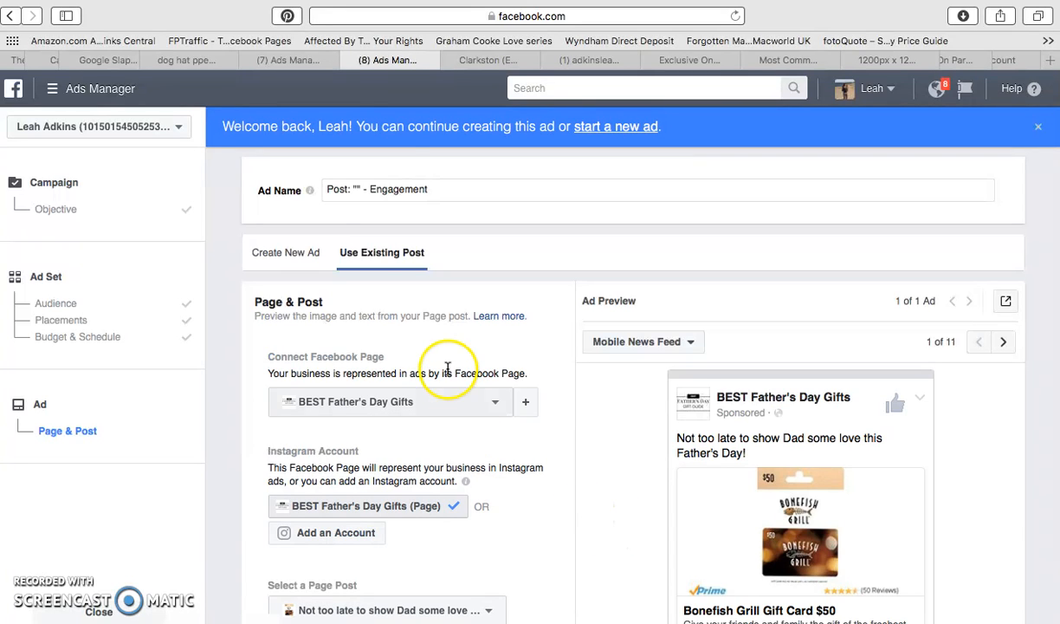
Rename the ad as "Dog Hat Post Paid Engagement Ad Set 1".
click(326, 188)
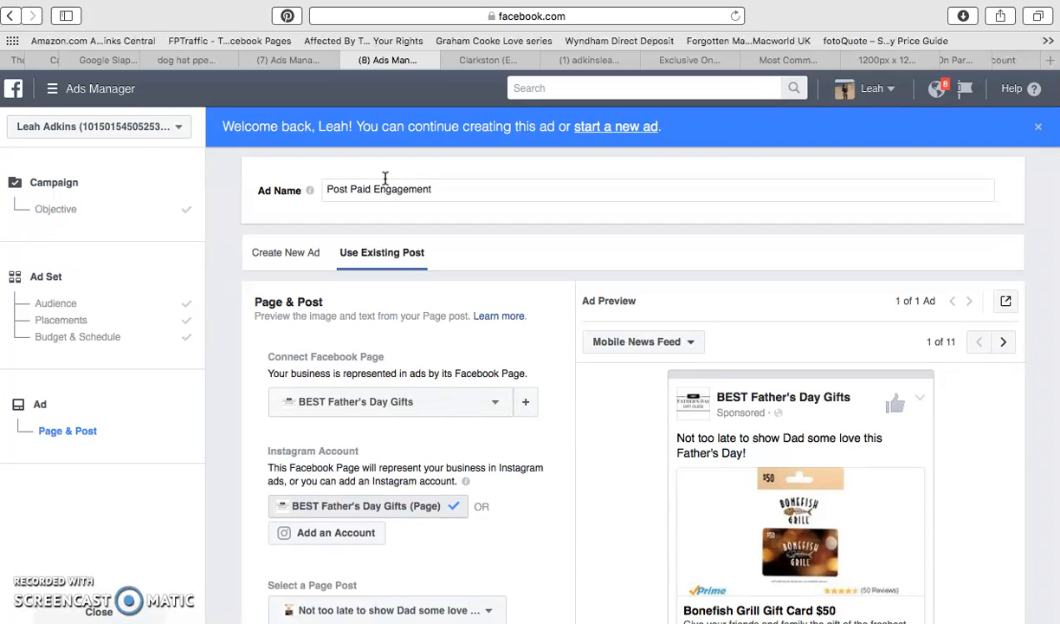
click(331, 191)
text(Dog Hat)
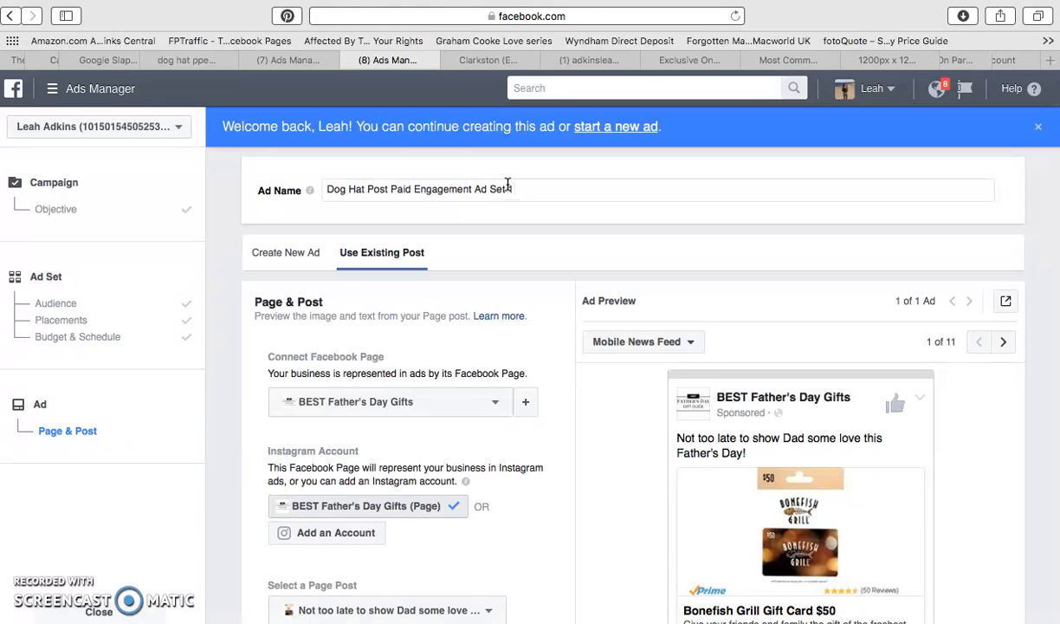
click(496, 240)
click(510, 310)
Connect the I Love My Pet Facebook page to the ad.
scroll(510, 311, down, 2)
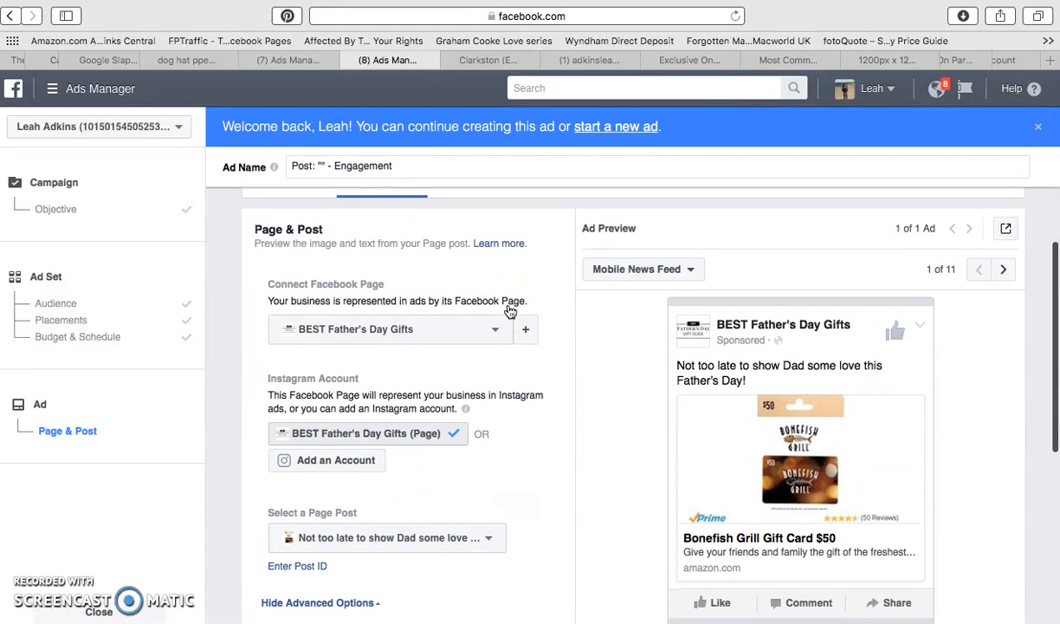
scroll(510, 310, down, 1)
scroll(510, 310, up, 3)
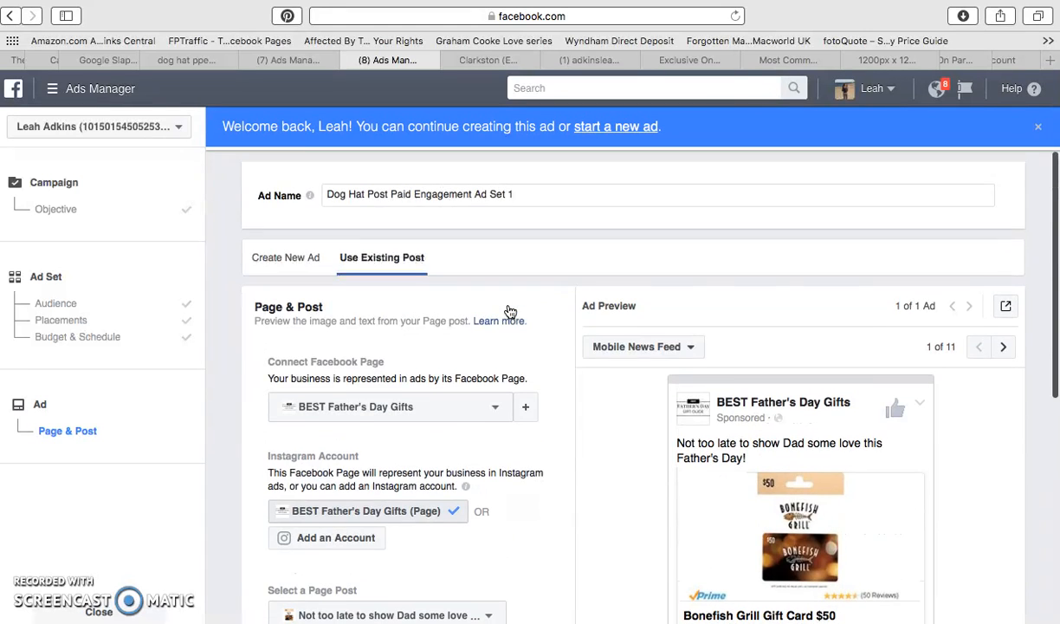
click(358, 405)
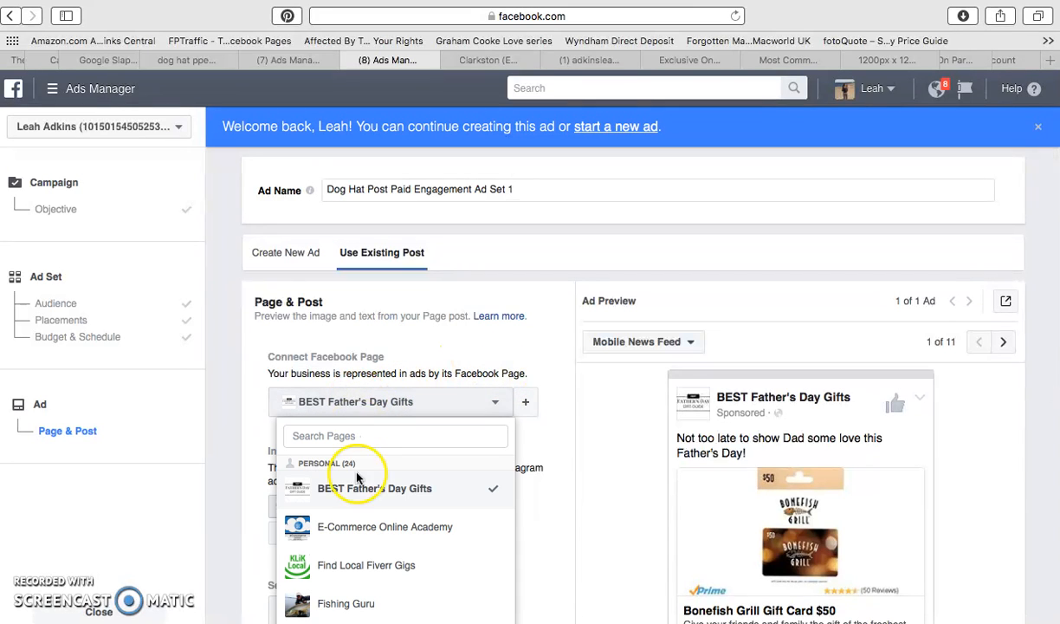
scroll(318, 503, down, 5)
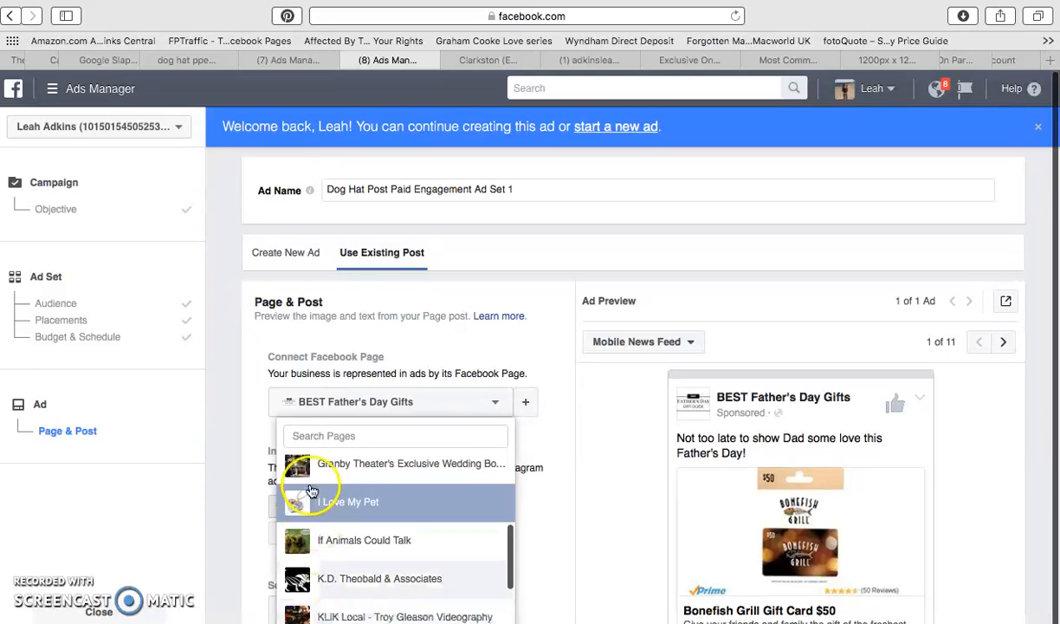
click(318, 504)
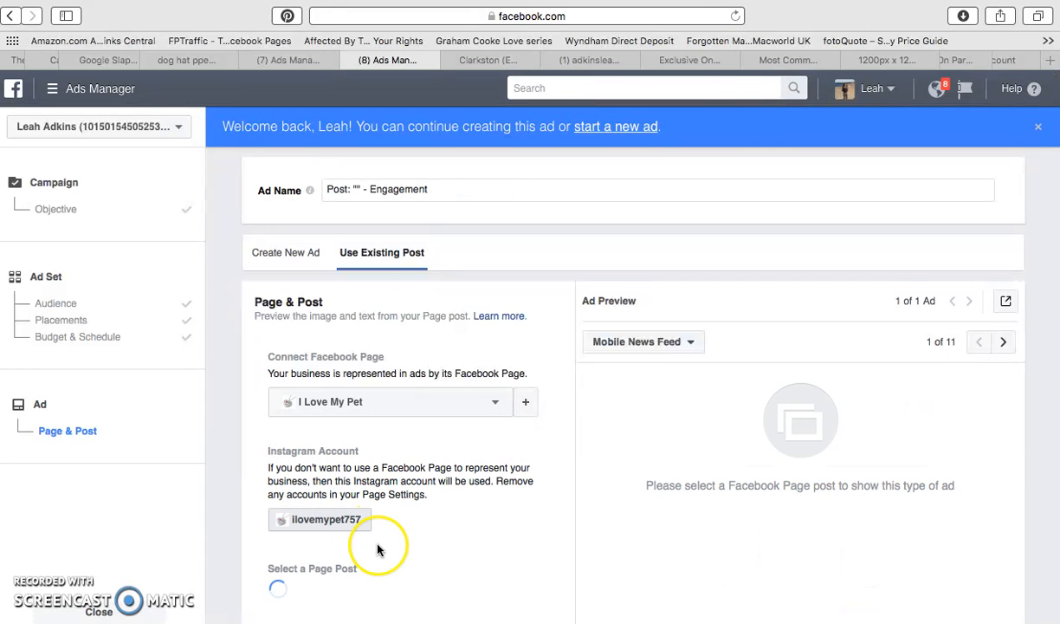
Examine the ad's page post selection, advanced tracking options and preview for the connected page.
scroll(378, 546, down, 5)
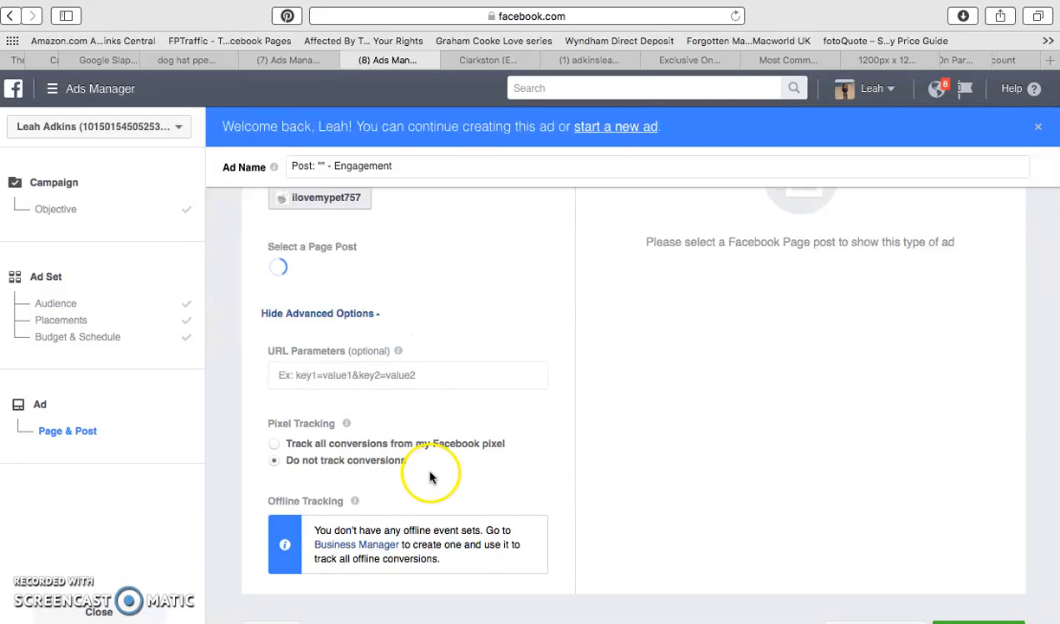
scroll(442, 348, down, 2)
scroll(442, 348, up, 2)
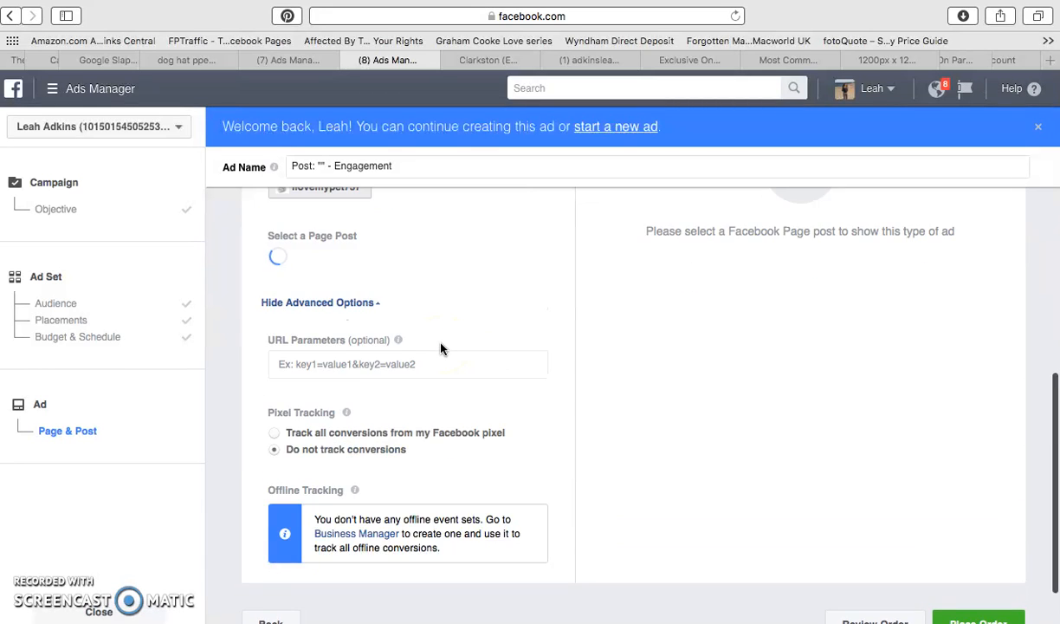
scroll(440, 349, up, 5)
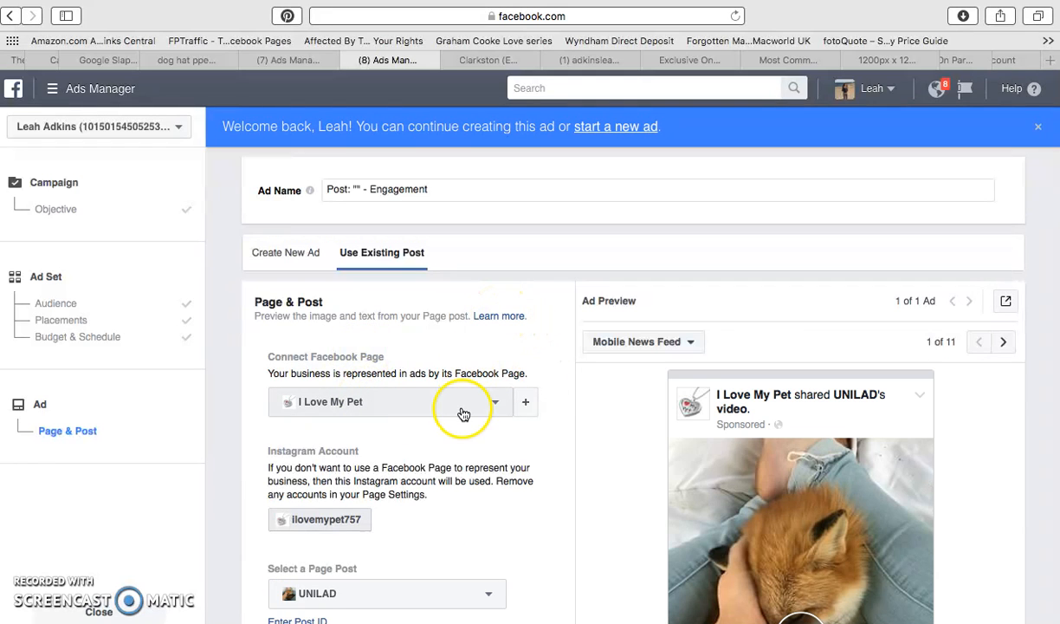
scroll(407, 458, down, 3)
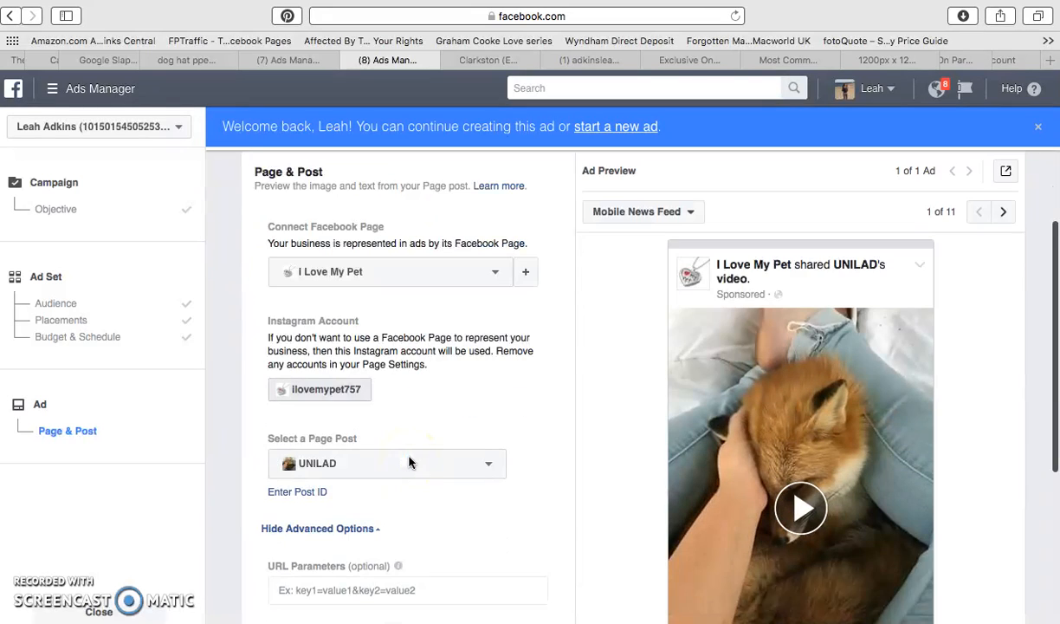
scroll(409, 462, down, 6)
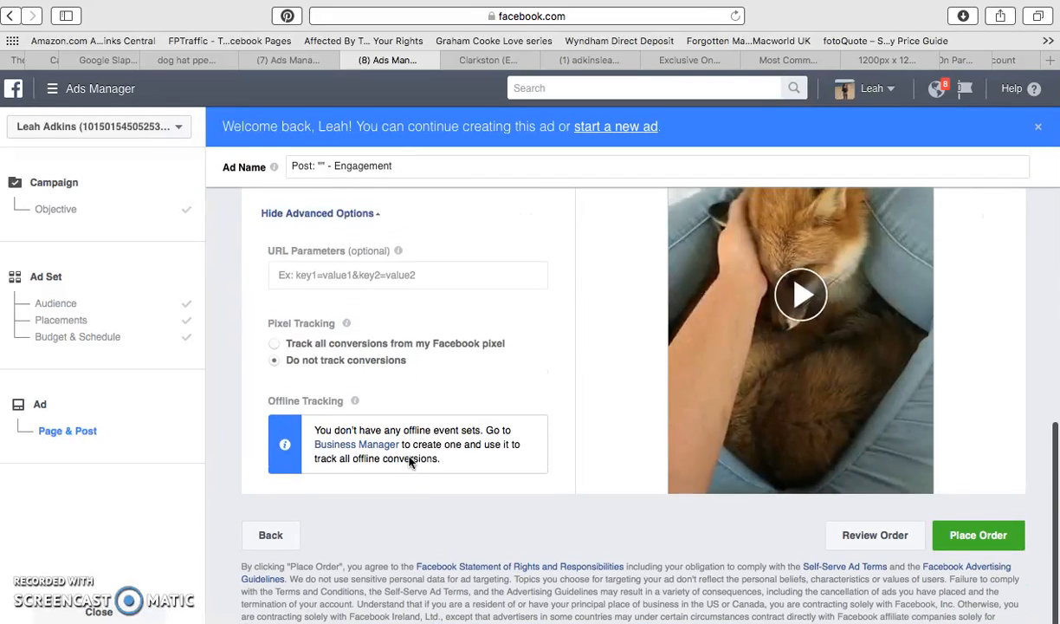
scroll(411, 461, up, 9)
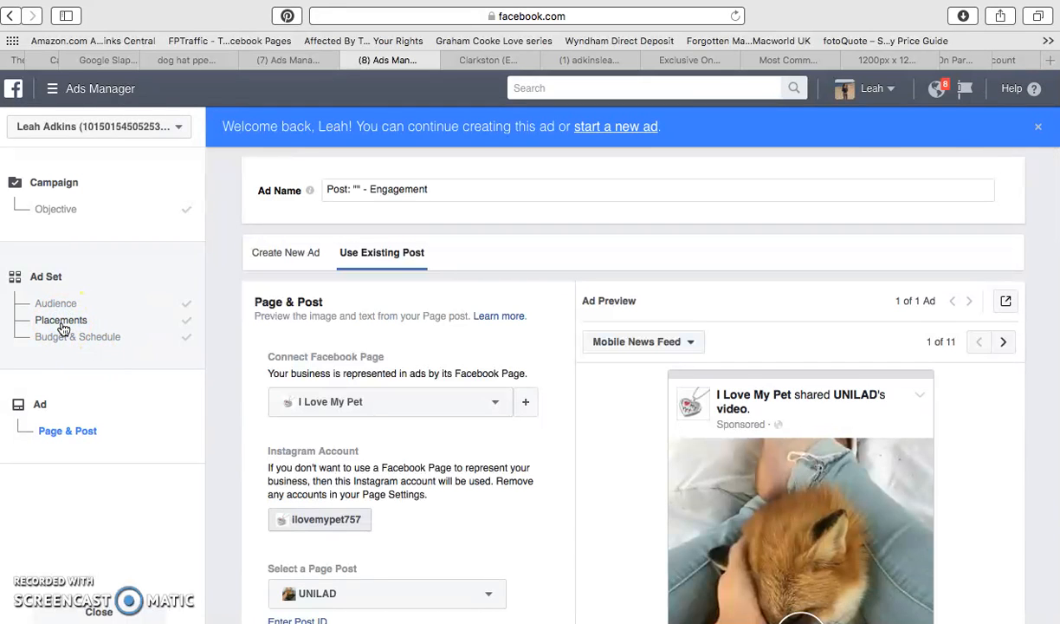
Return to the ad set's placements and open the help article about choosing placements.
click(62, 320)
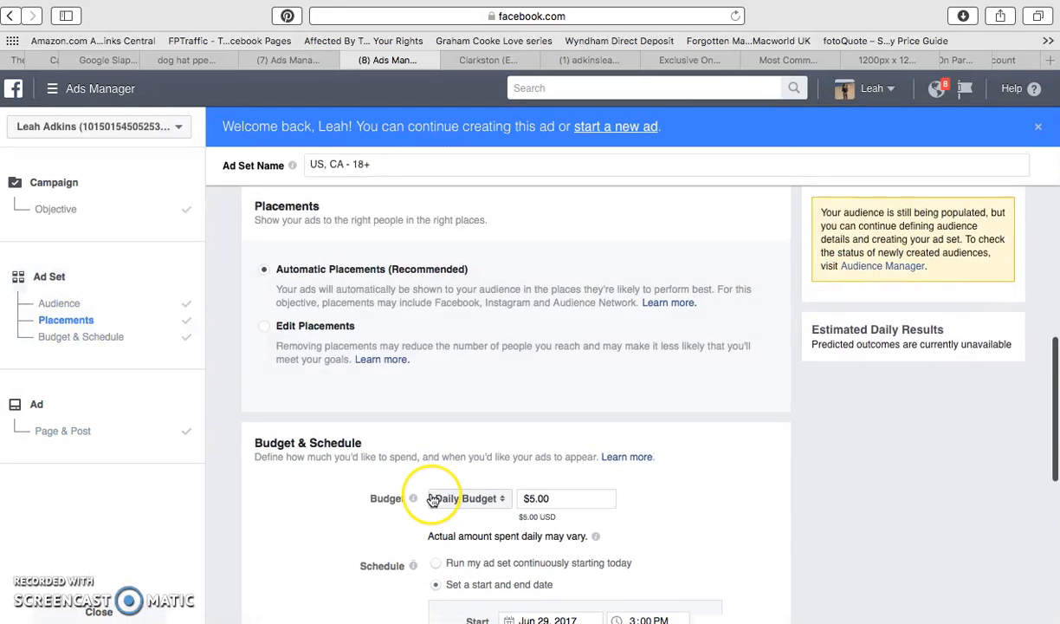
scroll(433, 501, down, 5)
scroll(433, 501, up, 6)
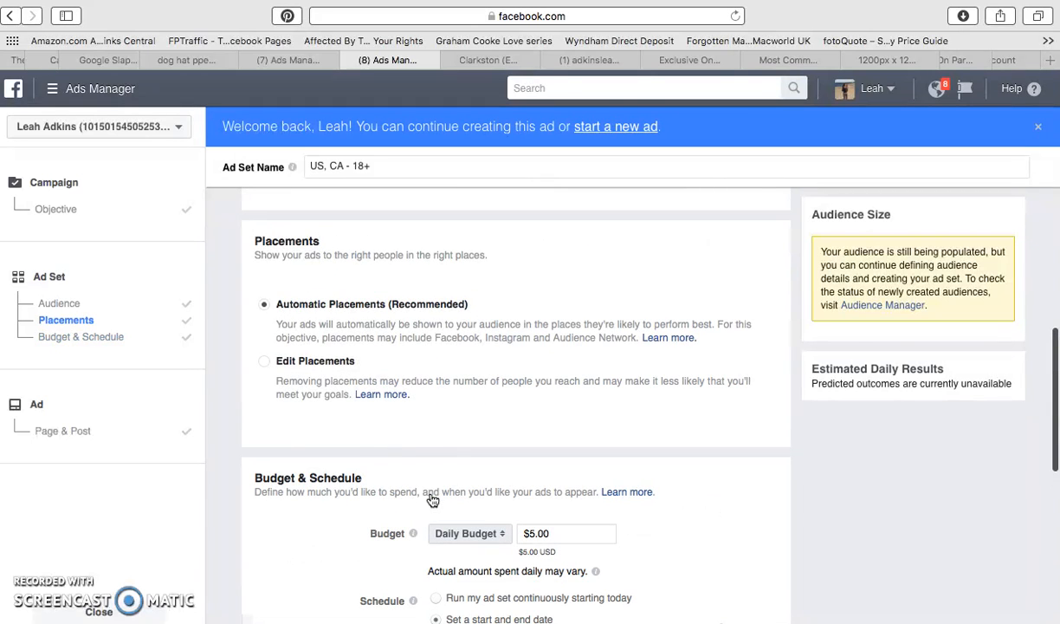
click(393, 395)
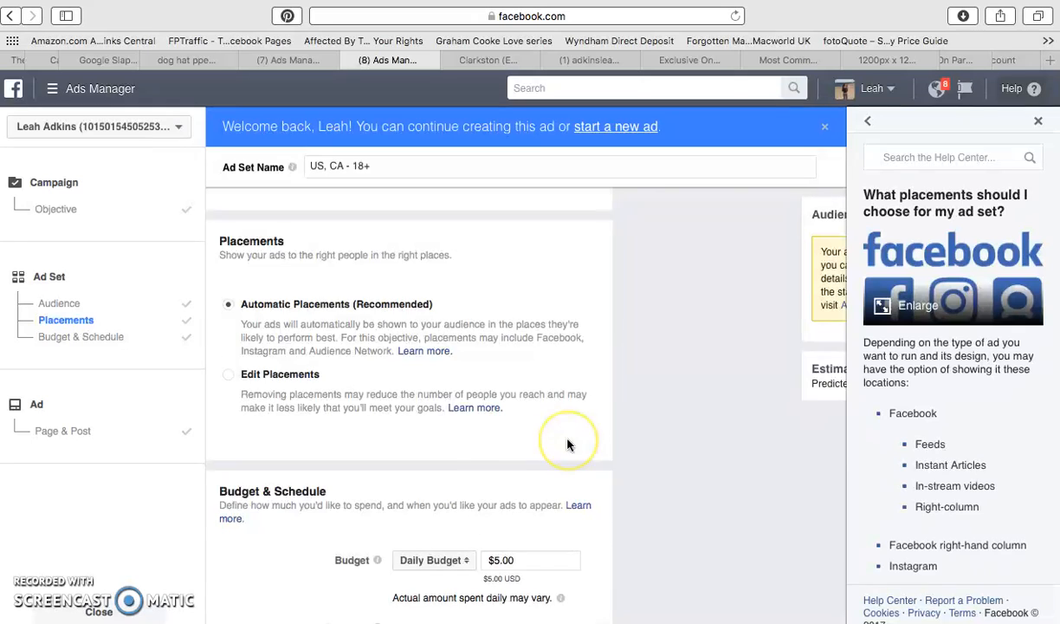
Show the additional delivery type options and review the ad set's delivery, placement and audience settings.
scroll(567, 444, down, 10)
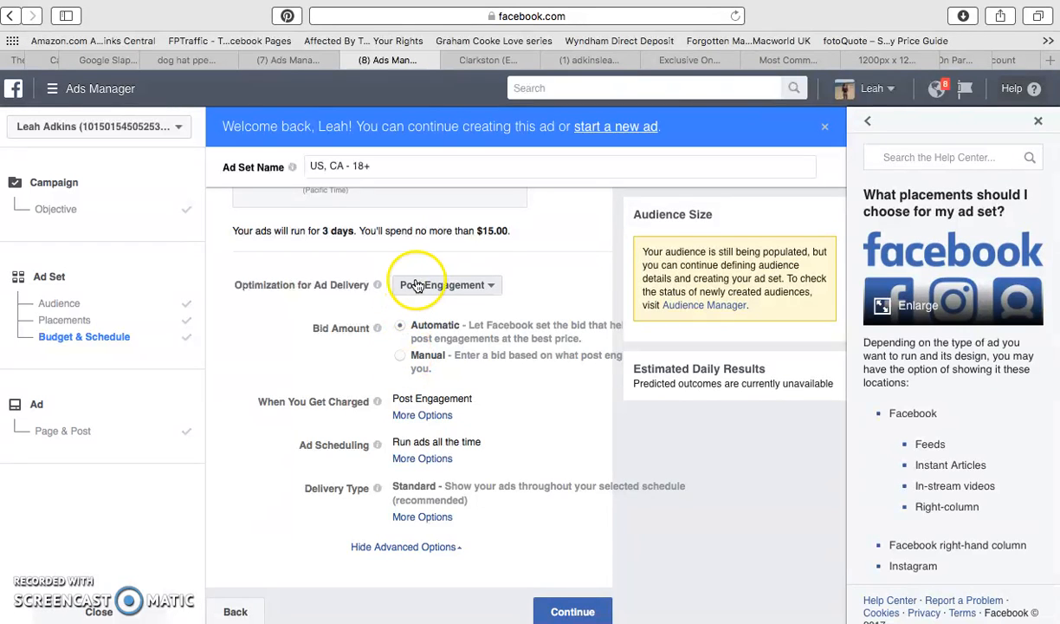
click(424, 517)
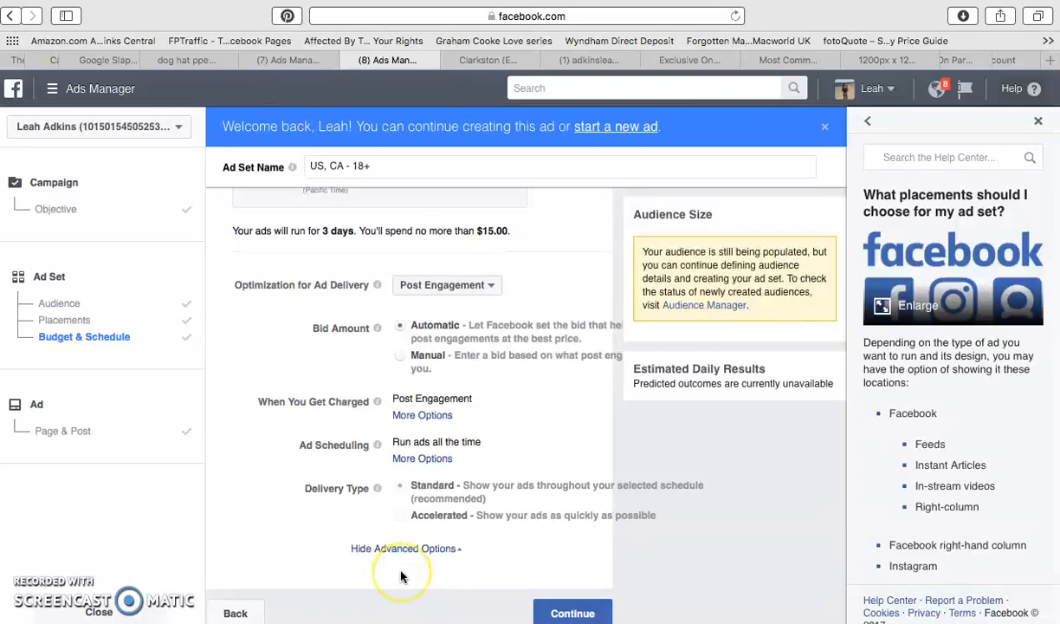
scroll(401, 576, up, 10)
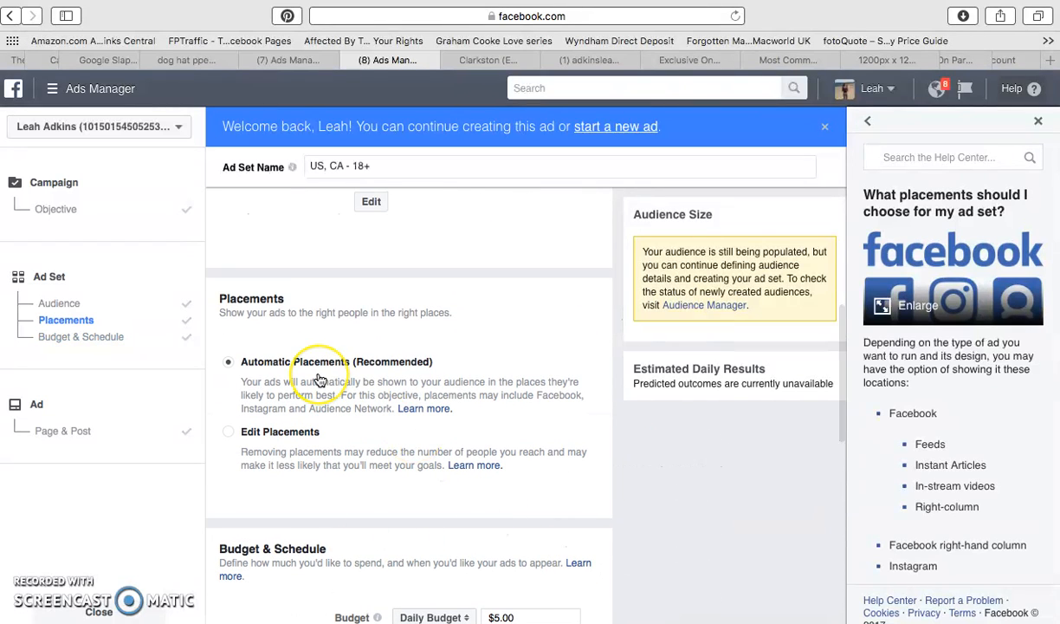
scroll(318, 379, up, 6)
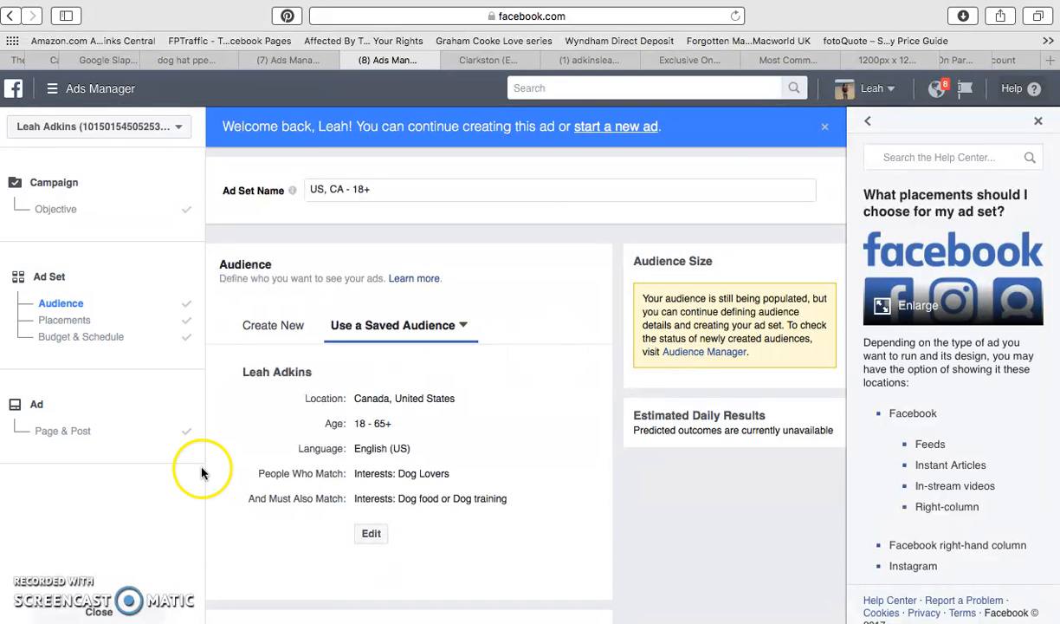
Switch the ad set from automatic to manually edited placements and exclude Instagram from its platforms.
scroll(497, 468, down, 2)
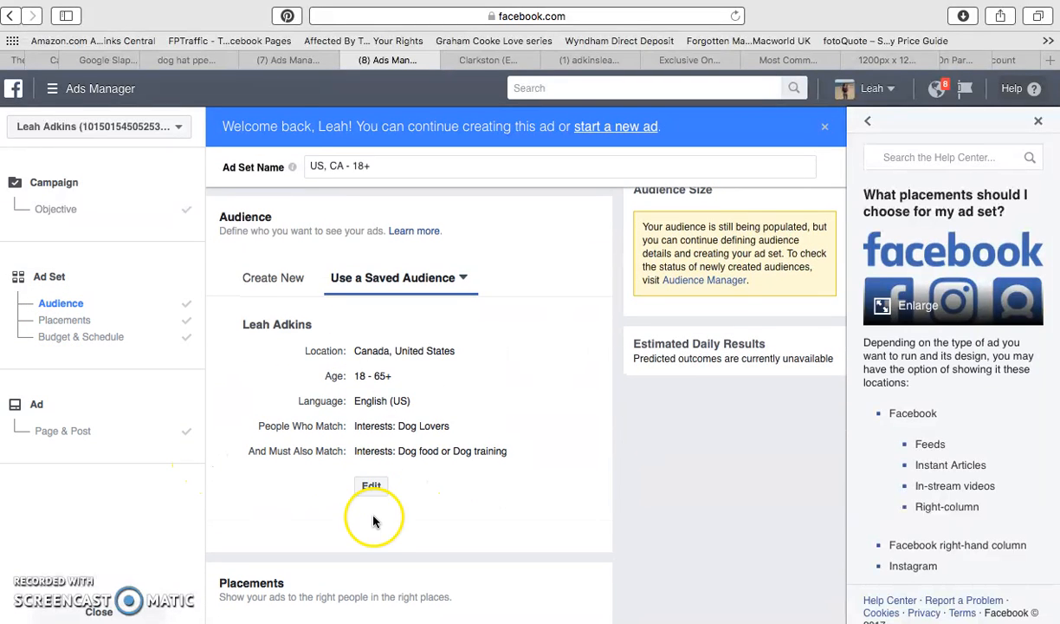
scroll(366, 537, down, 4)
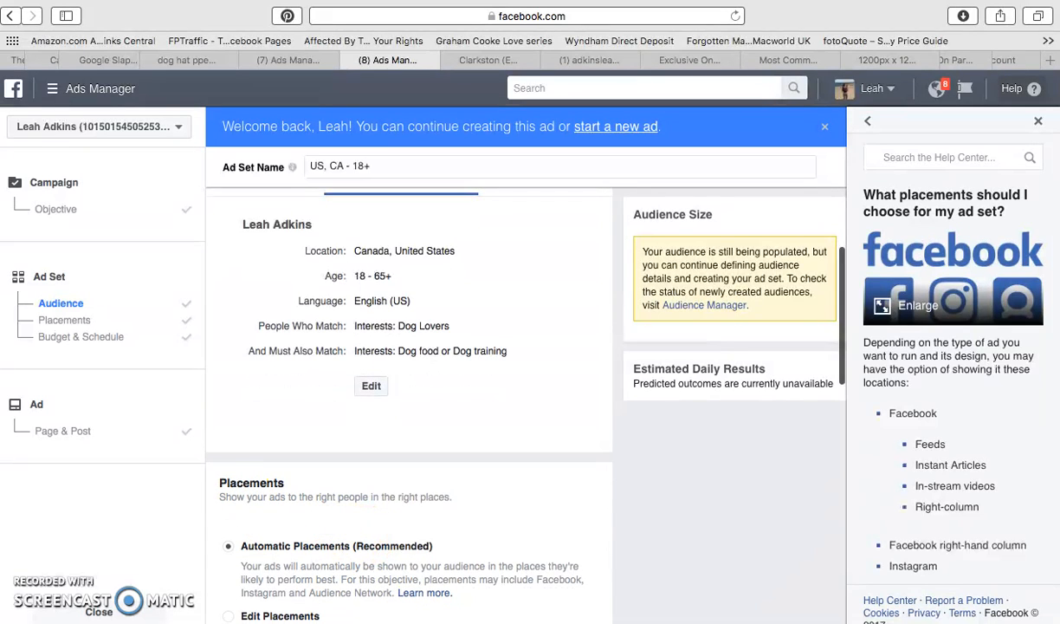
scroll(402, 598, down, 3)
click(279, 543)
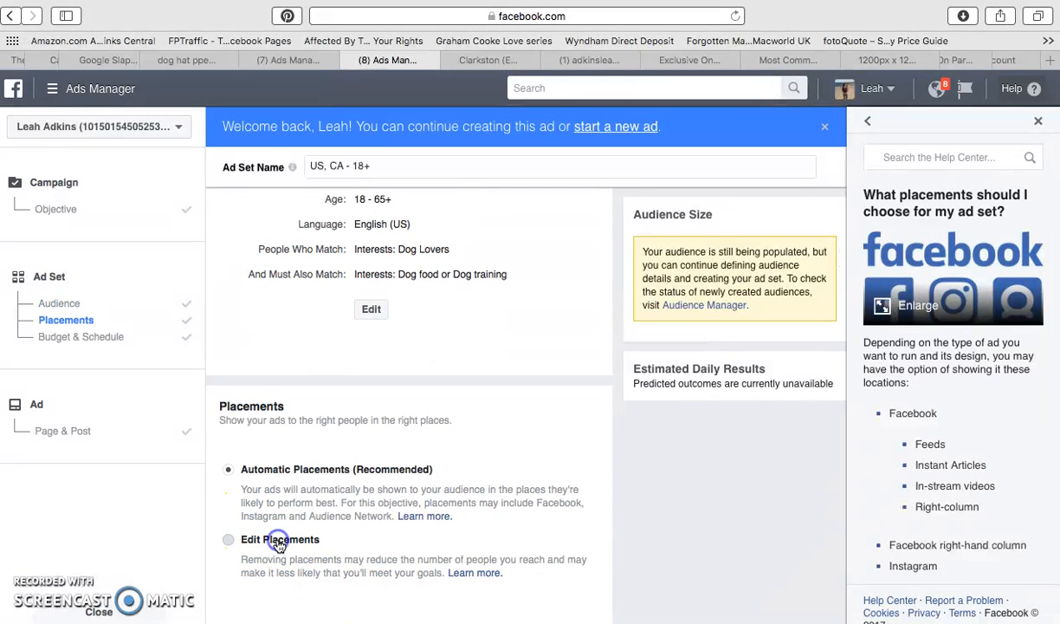
scroll(386, 554, down, 5)
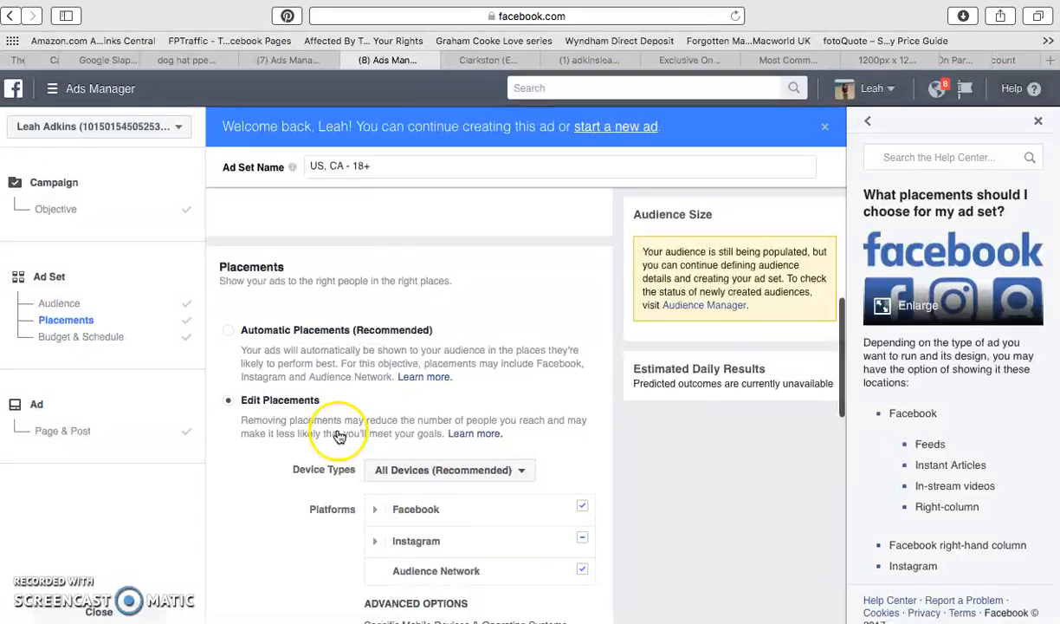
scroll(453, 485, down, 1)
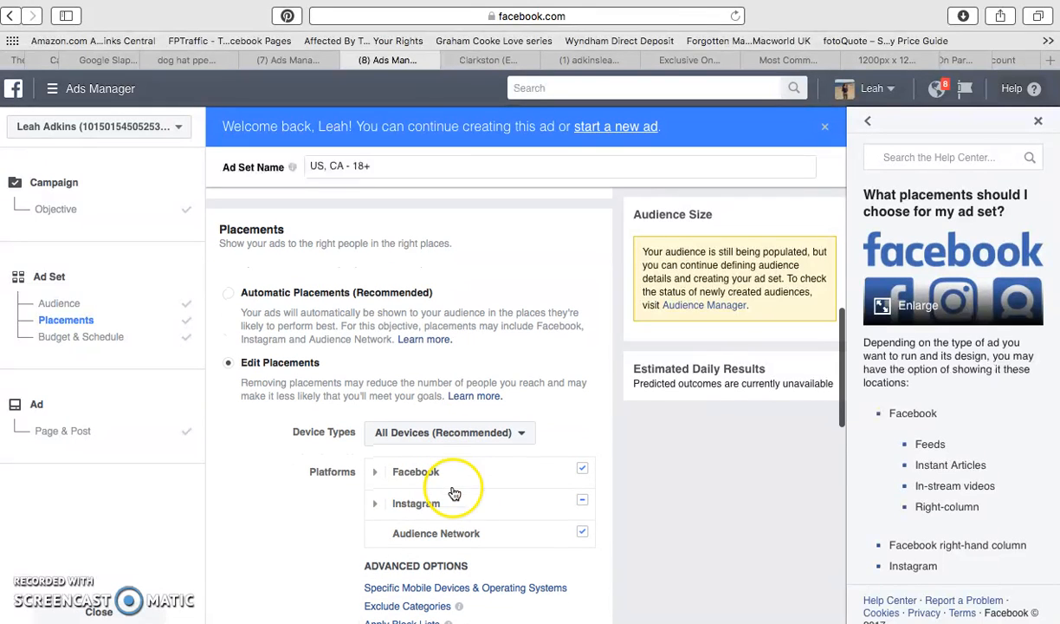
click(582, 500)
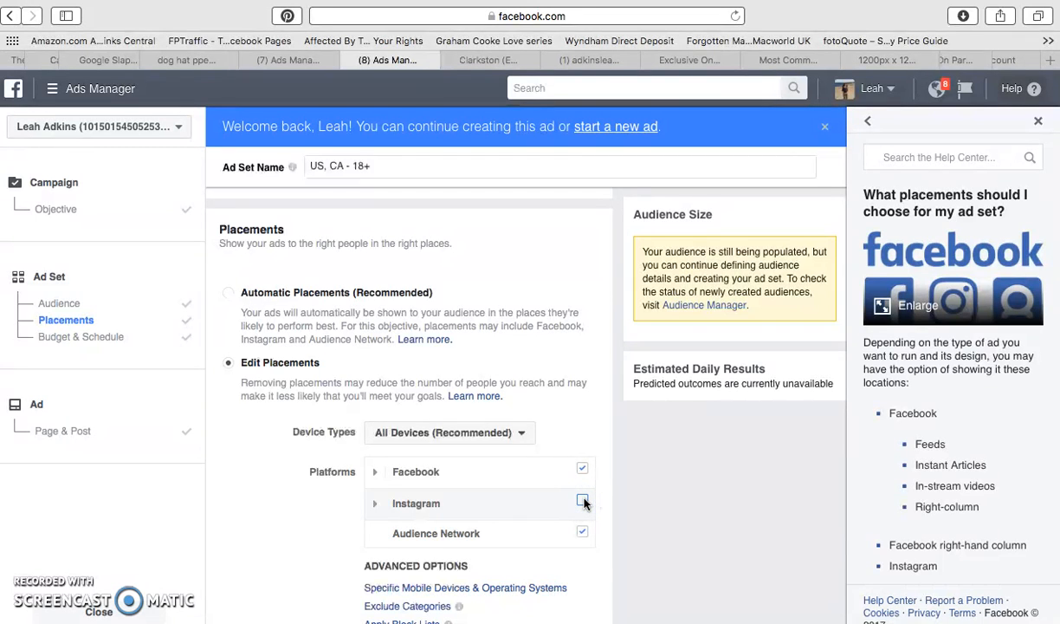
click(583, 533)
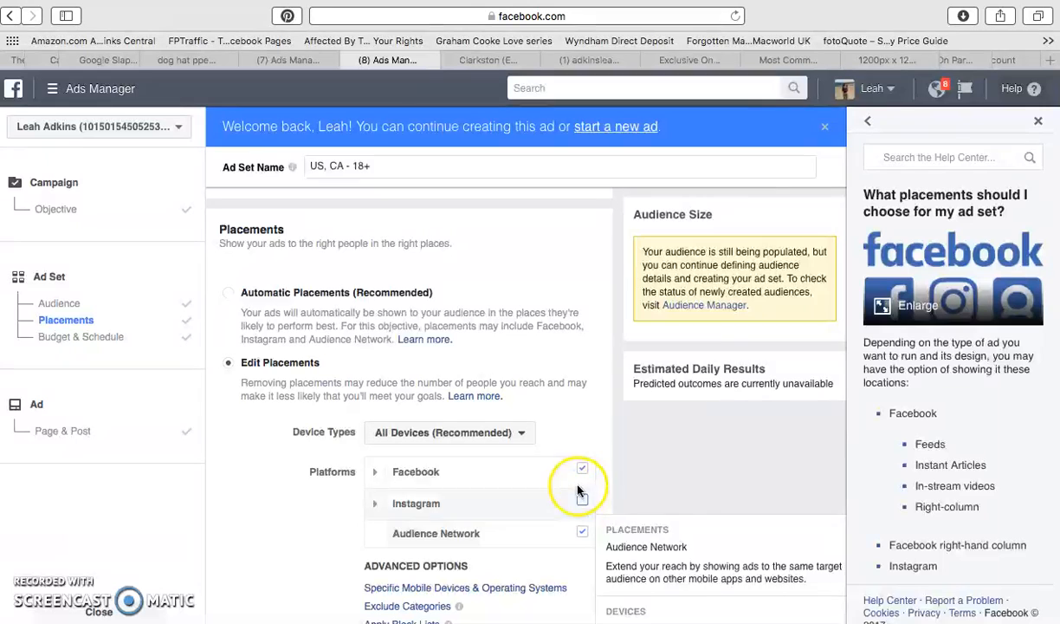
Exclude In-Stream Videos, Instant Articles and Suggested Videos from the Facebook placements, and expand the Instagram placements.
scroll(557, 529, down, 2)
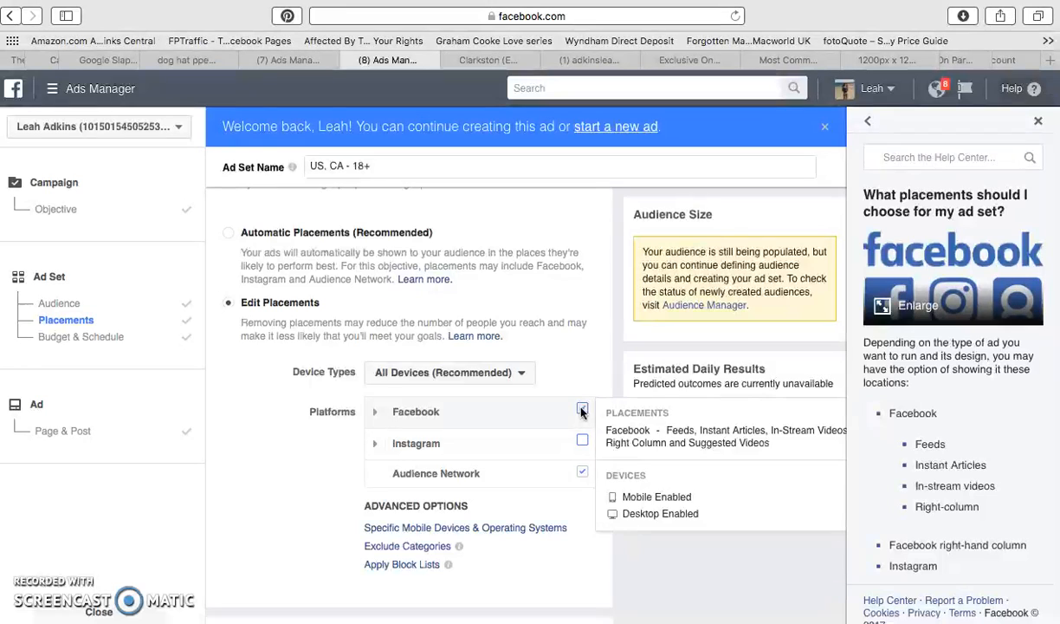
click(375, 413)
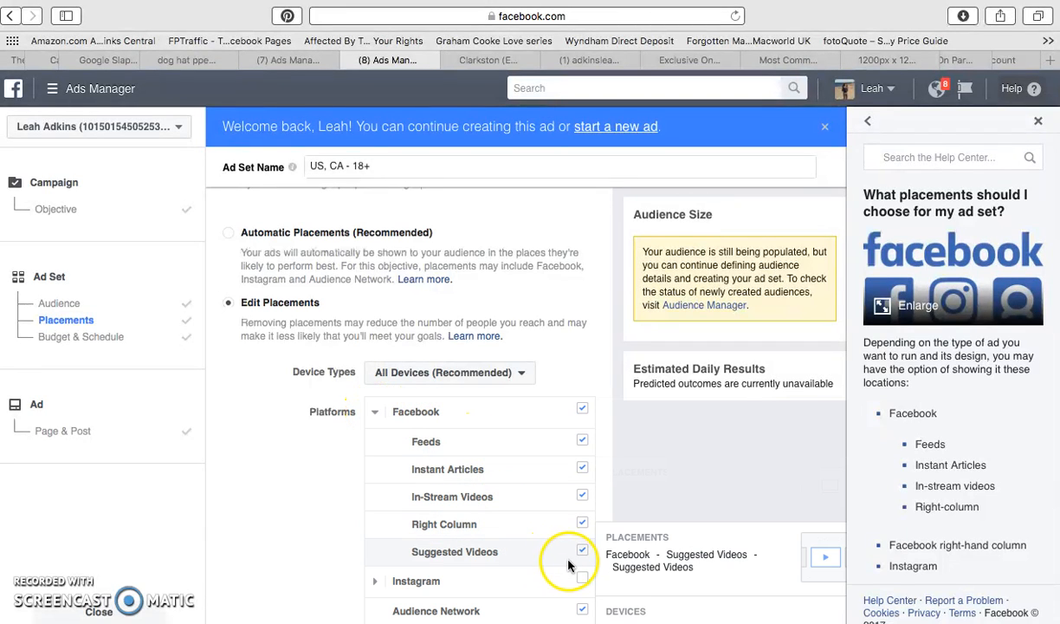
click(582, 494)
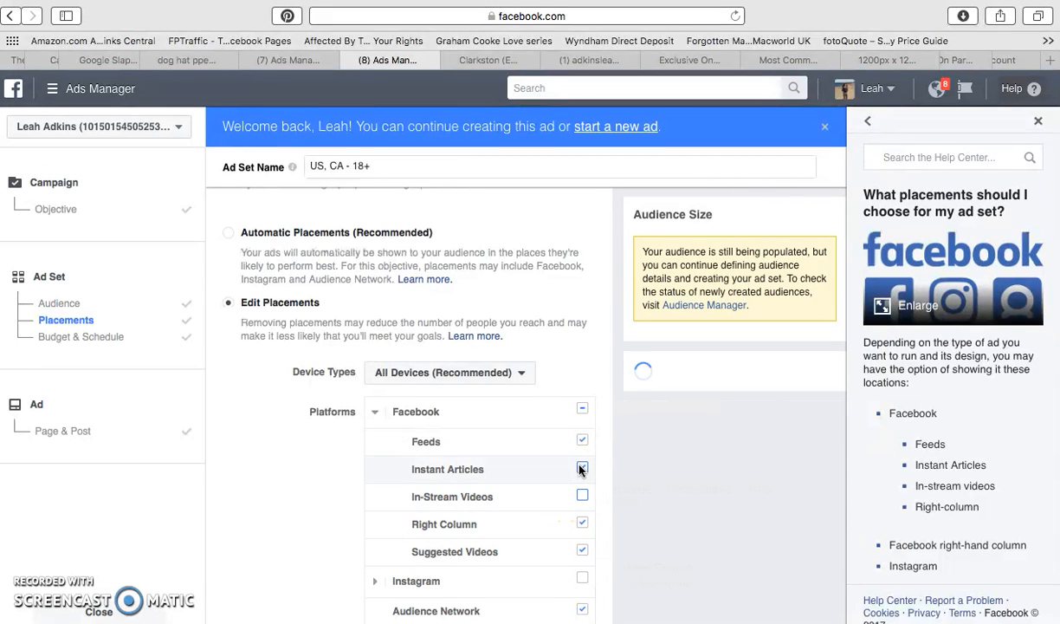
click(582, 467)
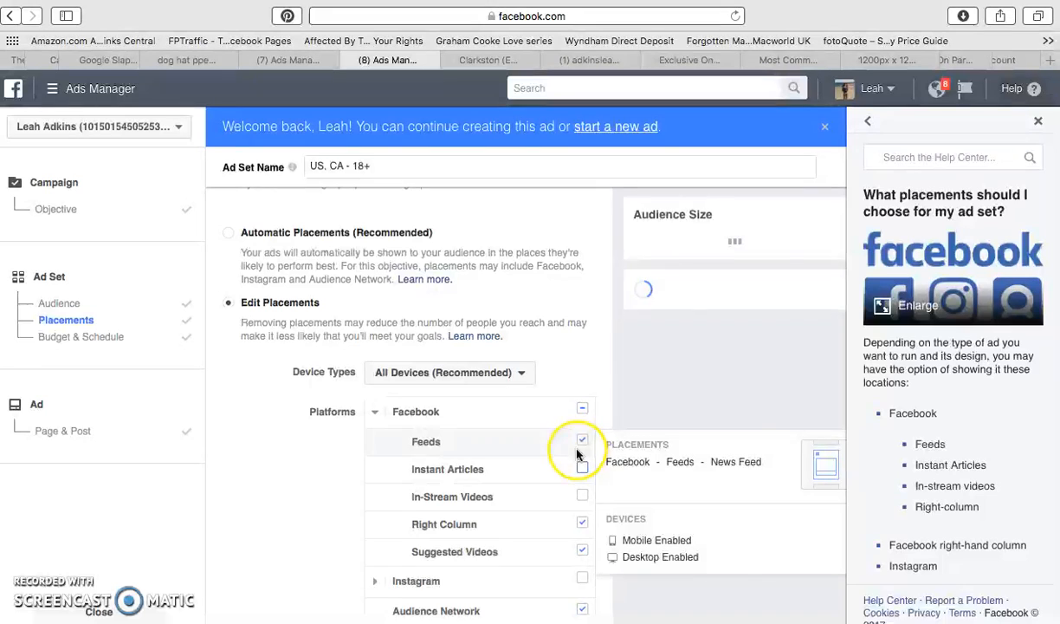
click(583, 551)
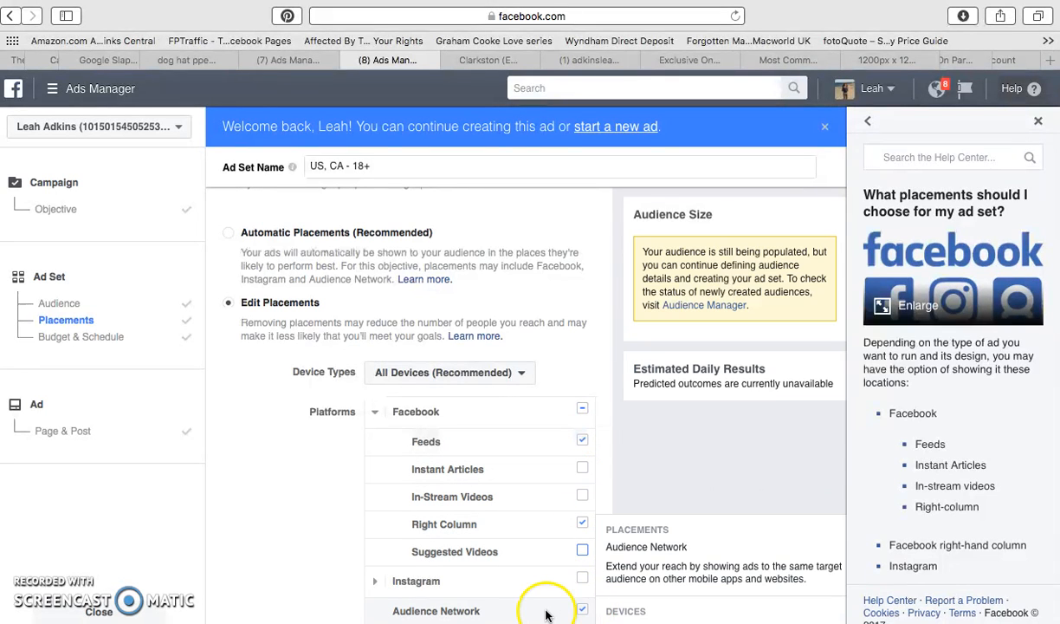
click(378, 586)
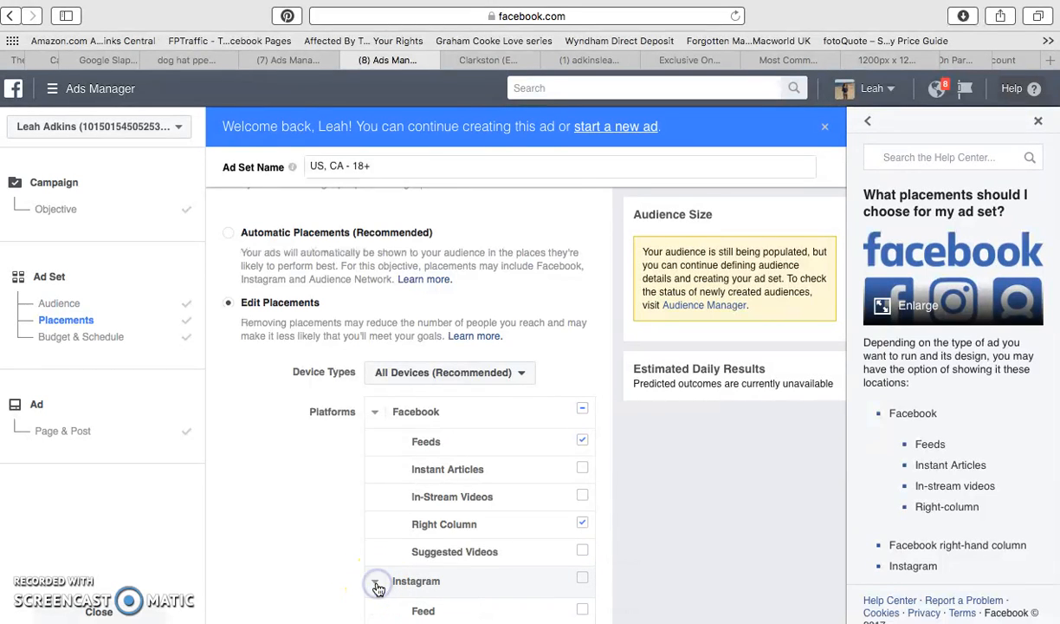
Show the additional ad scheduling options in the budget and schedule settings, and continue to the ad's page and post setup.
scroll(462, 563, down, 5)
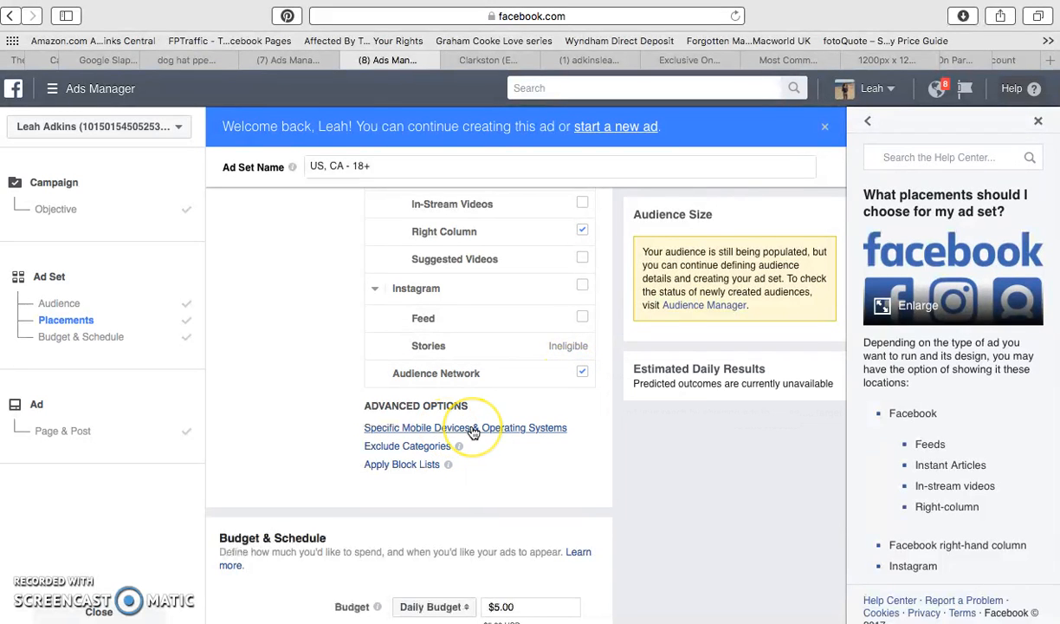
scroll(469, 431, down, 5)
scroll(473, 432, down, 6)
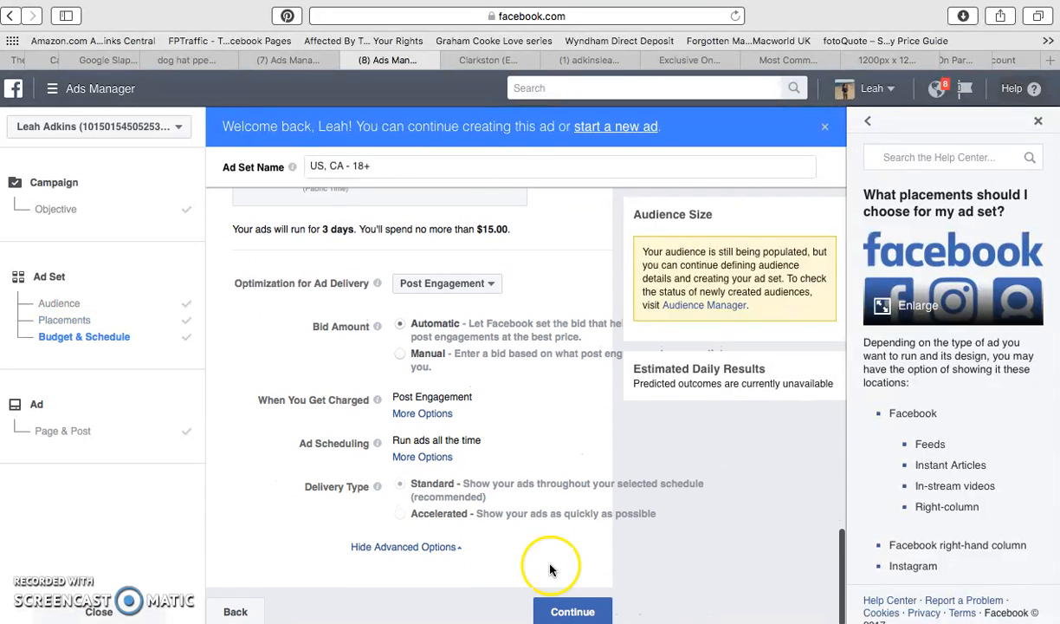
click(416, 457)
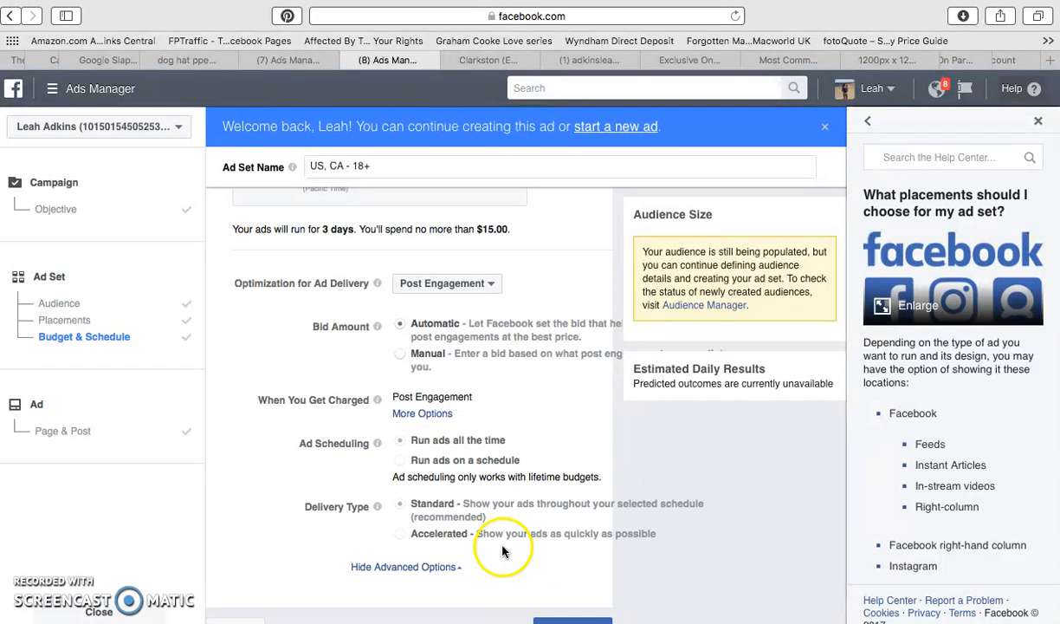
click(586, 621)
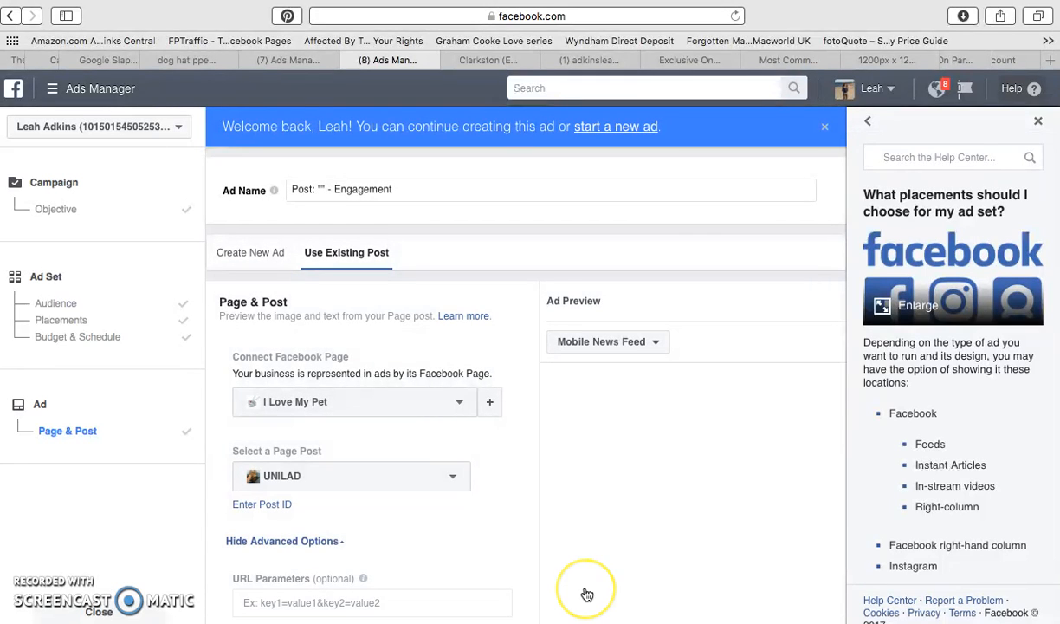
Rename the ad as "Post Paid Engagement Ad Set 1".
scroll(406, 420, down, 5)
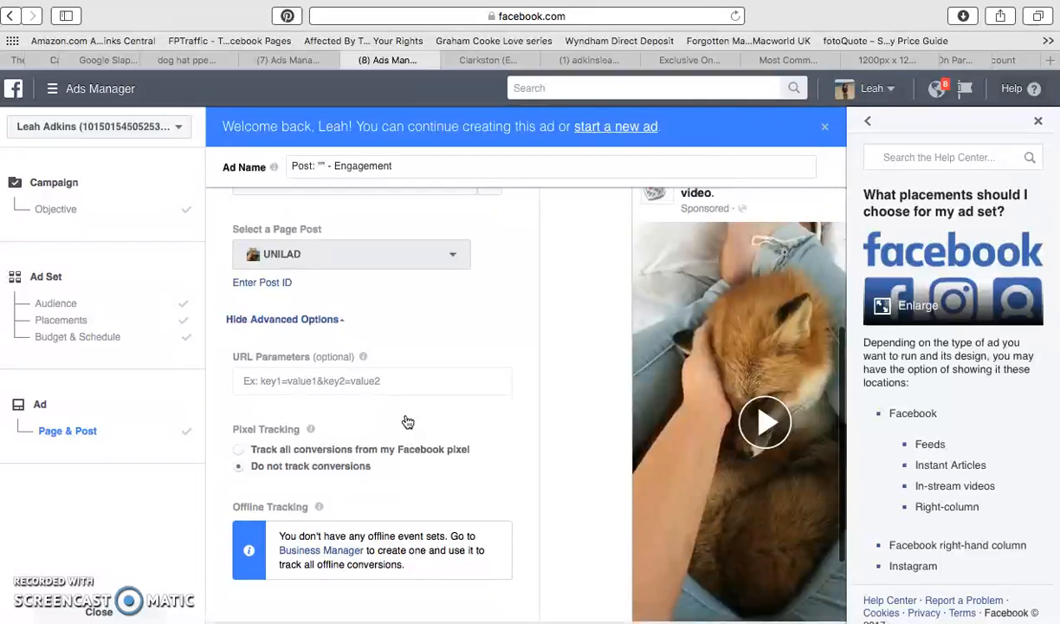
scroll(407, 420, up, 5)
mouse_move(351, 552)
scroll(351, 545, up, 1)
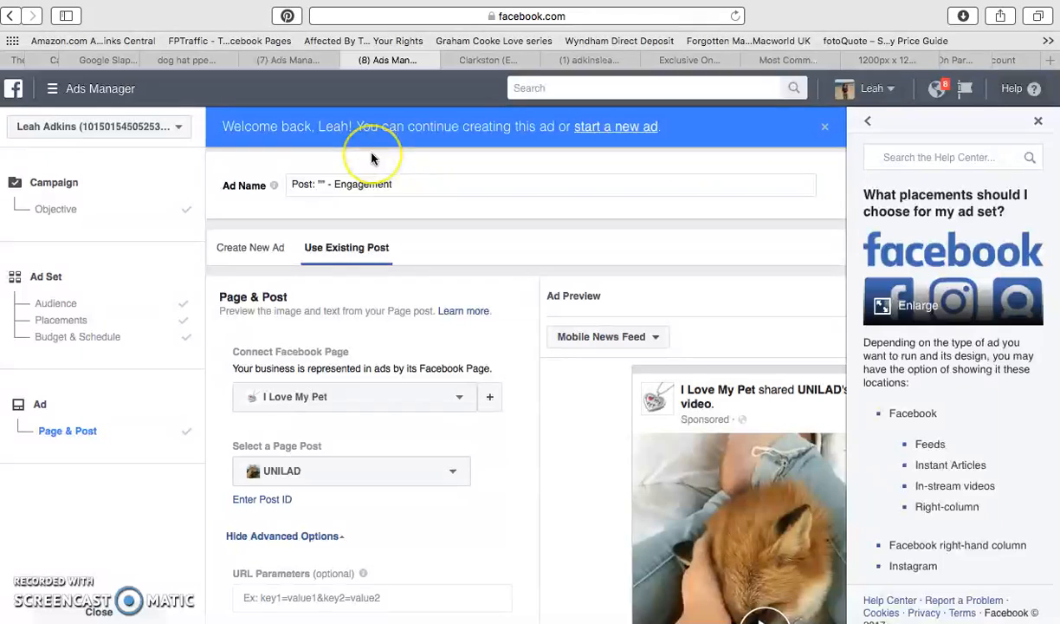
key(BackSpace)
key(BackSpace)
key(BackSpace)
key(BackSpace)
key(BackSpace)
key(BackSpace)
key(BackSpace)
text(Paid)
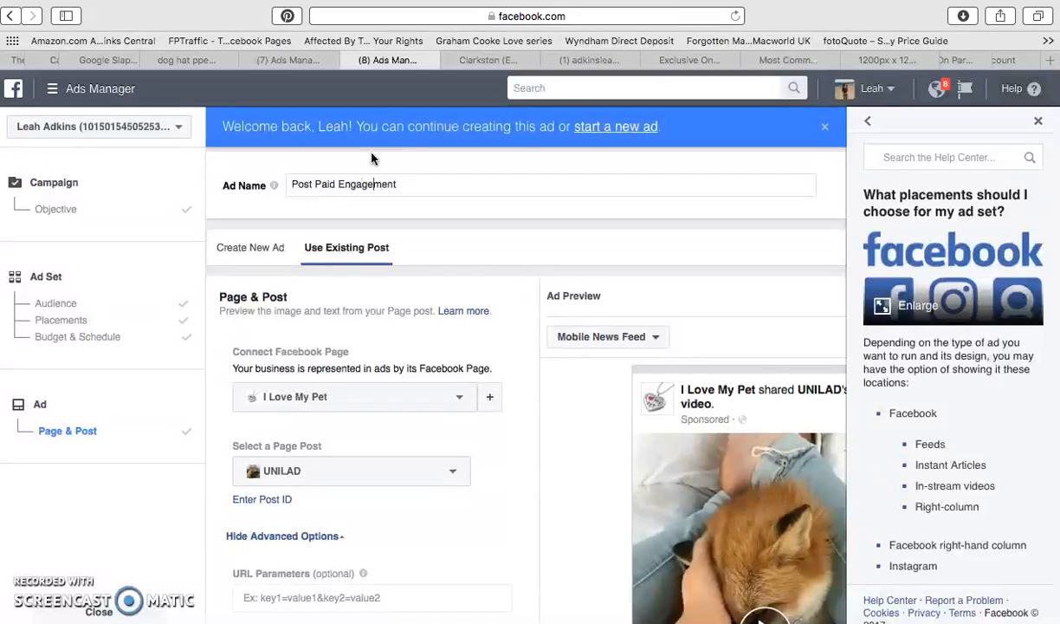
key(Right)
key(Right)
key(Right)
key(Right)
key(Right)
text(A)
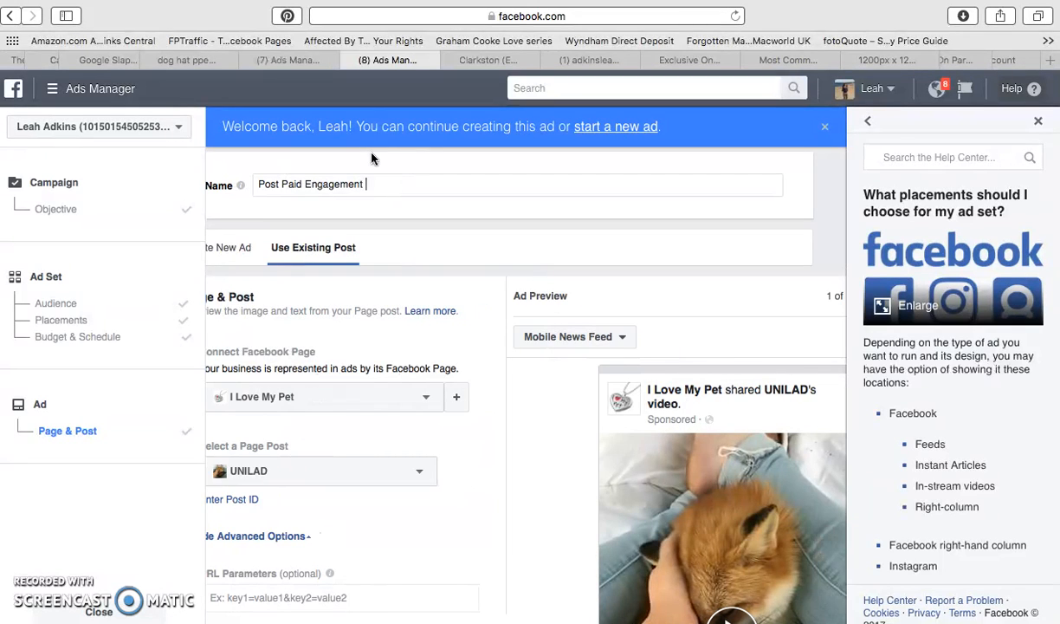
text(d Set 1)
Set the ad's pixel tracking to track all conversions from the Facebook pixel.
scroll(379, 249, down, 2)
scroll(375, 341, down, 5)
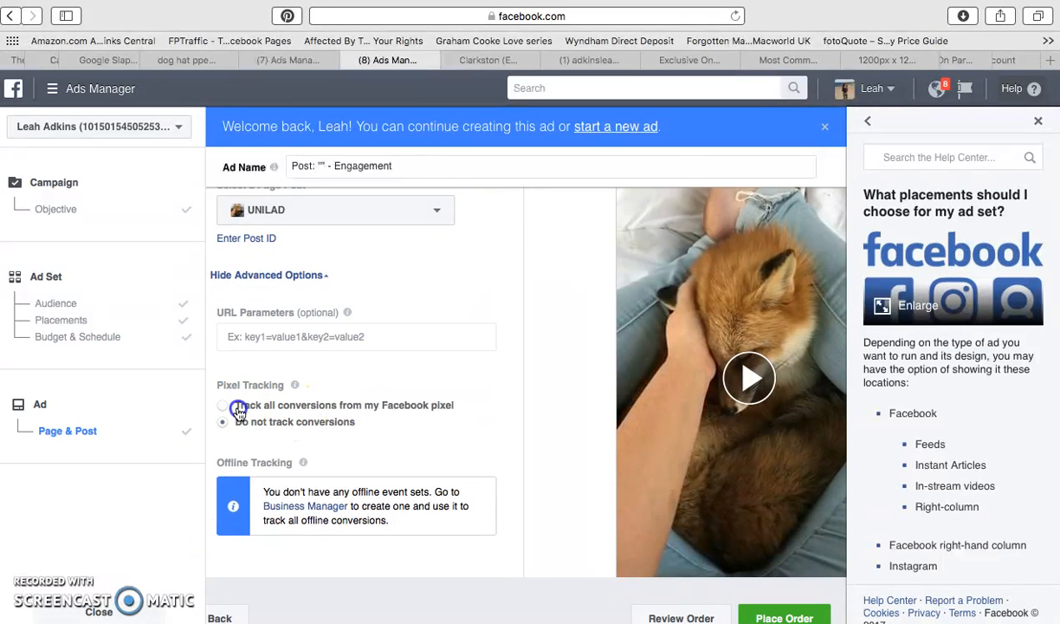
click(238, 407)
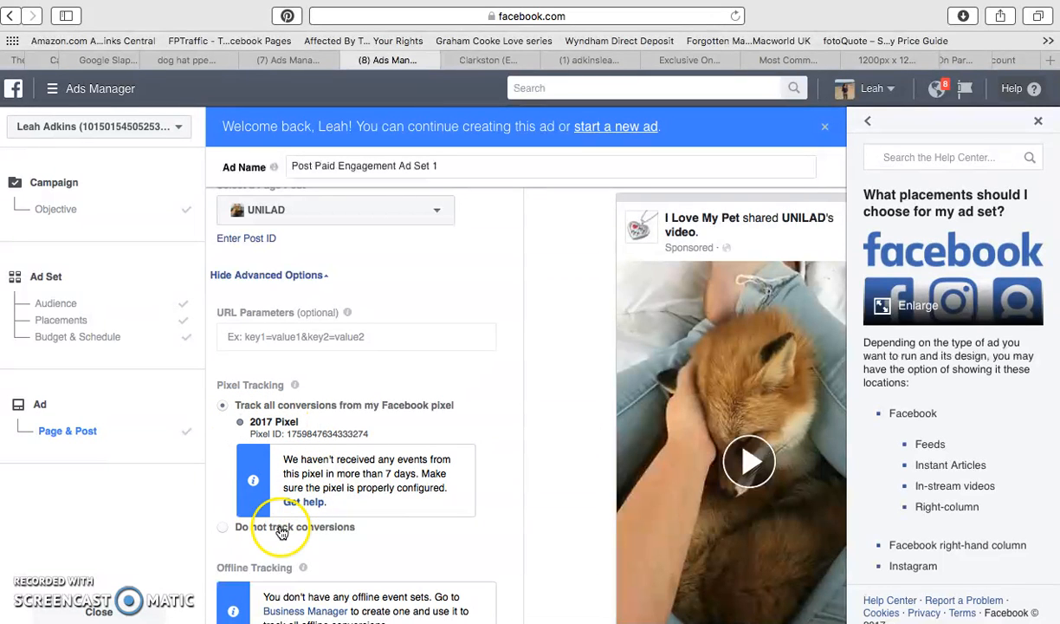
scroll(279, 532, down, 3)
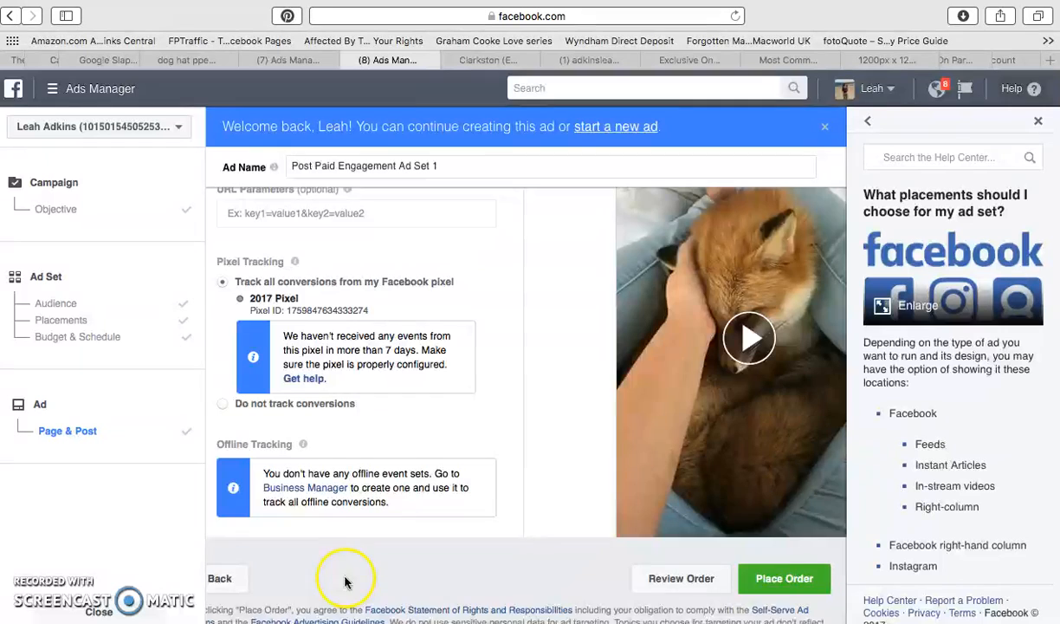
scroll(343, 578, down, 2)
Look at the posts available for the connected I Love My Pet page and check the ad preview.
scroll(575, 433, up, 4)
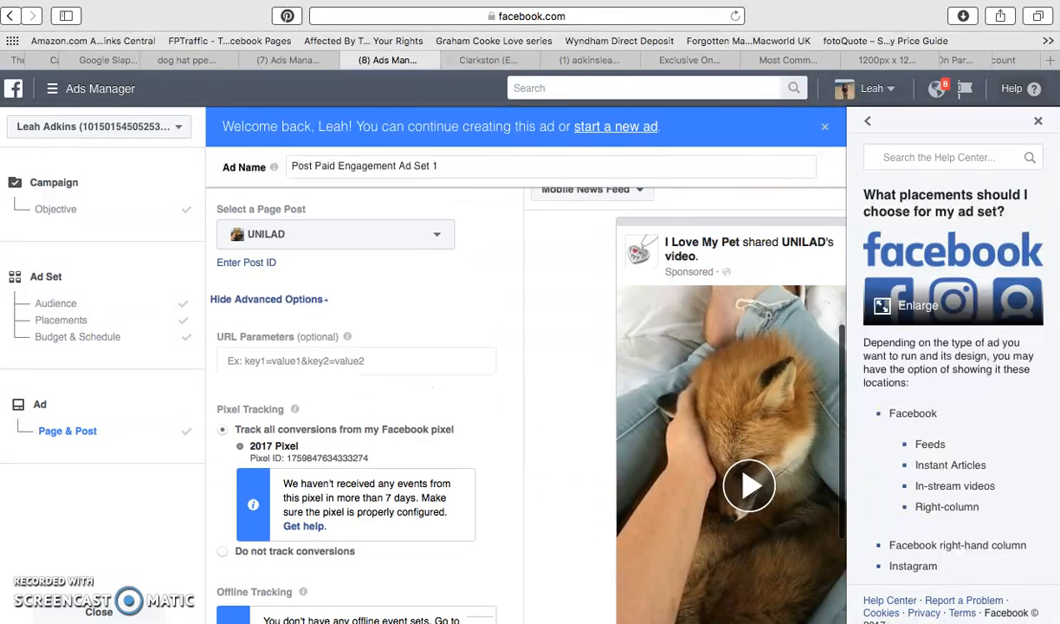
scroll(416, 347, up, 3)
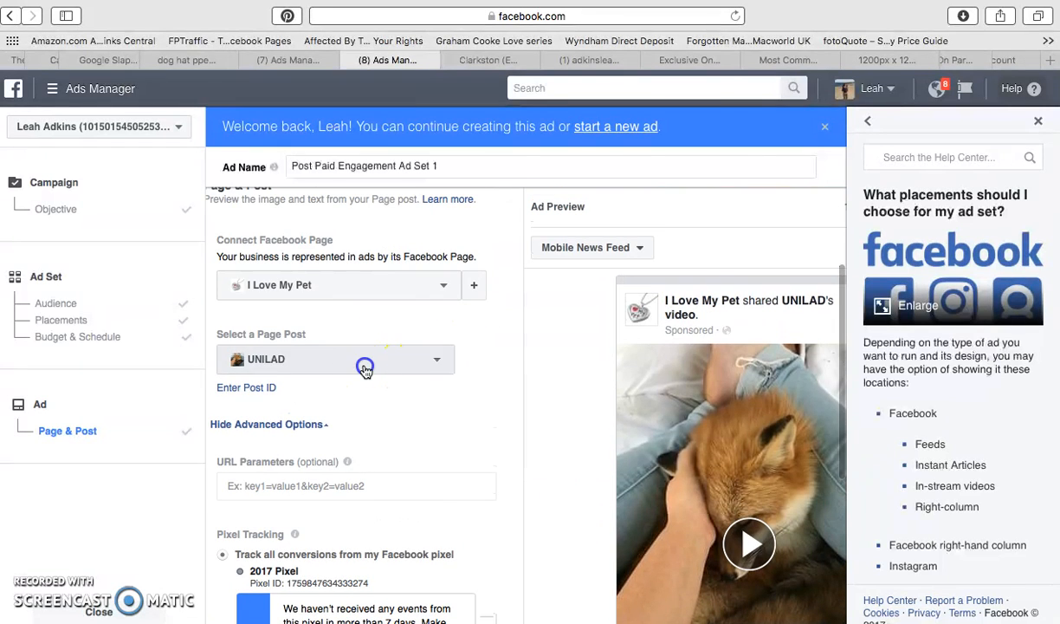
click(364, 369)
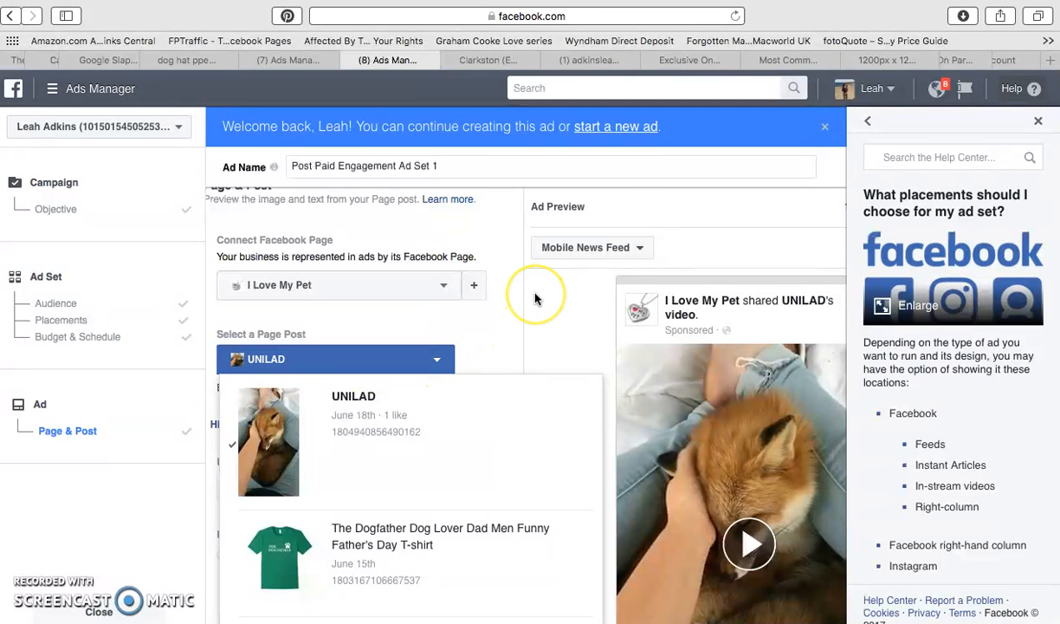
scroll(535, 298, down, 3)
scroll(473, 333, up, 5)
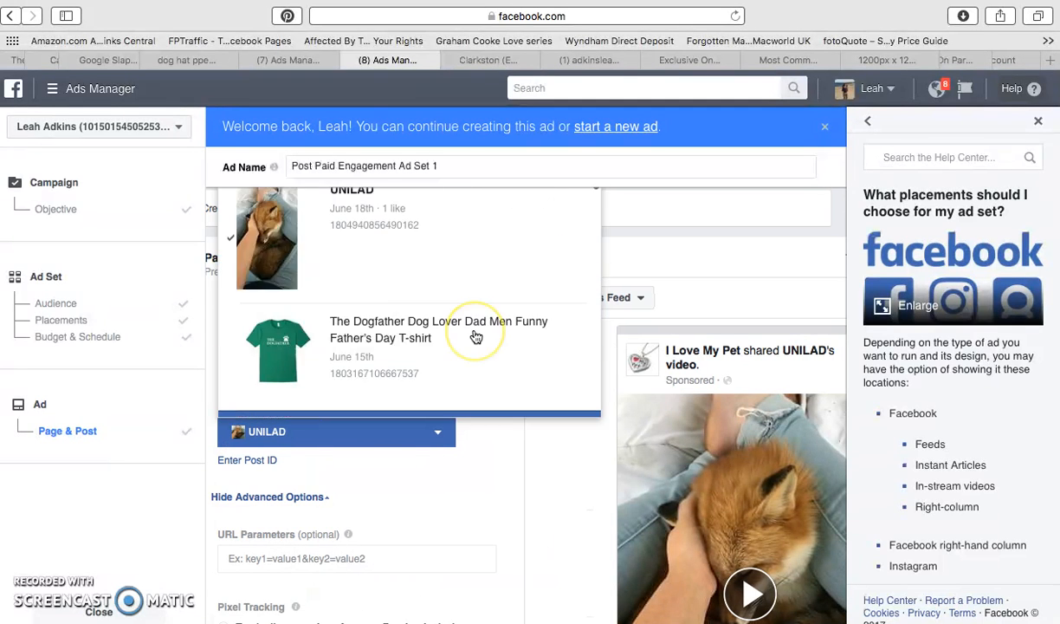
scroll(675, 214, right, 5)
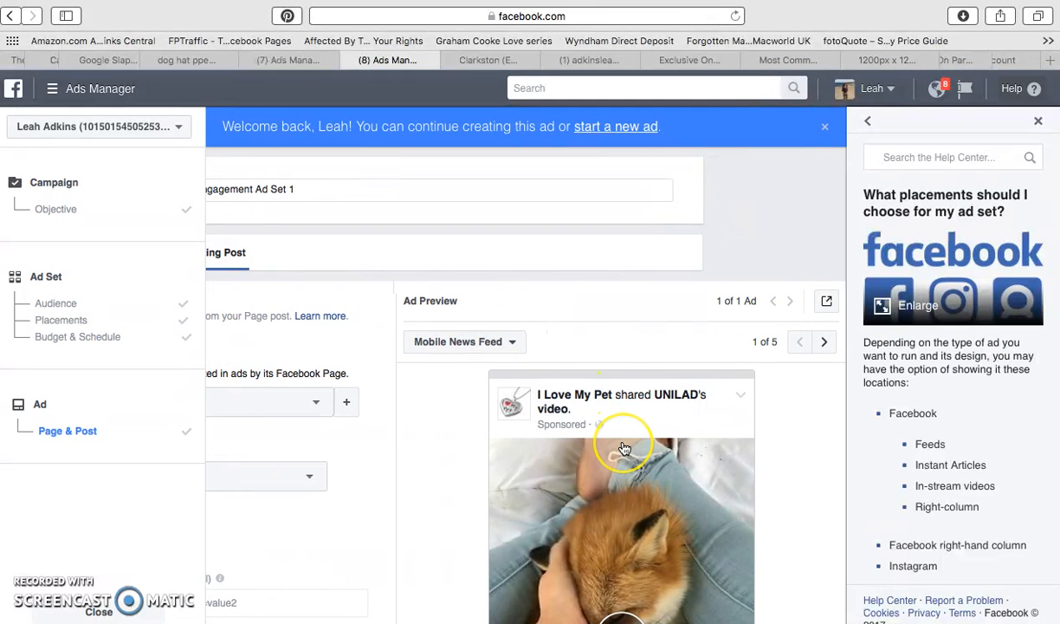
scroll(563, 446, left, 5)
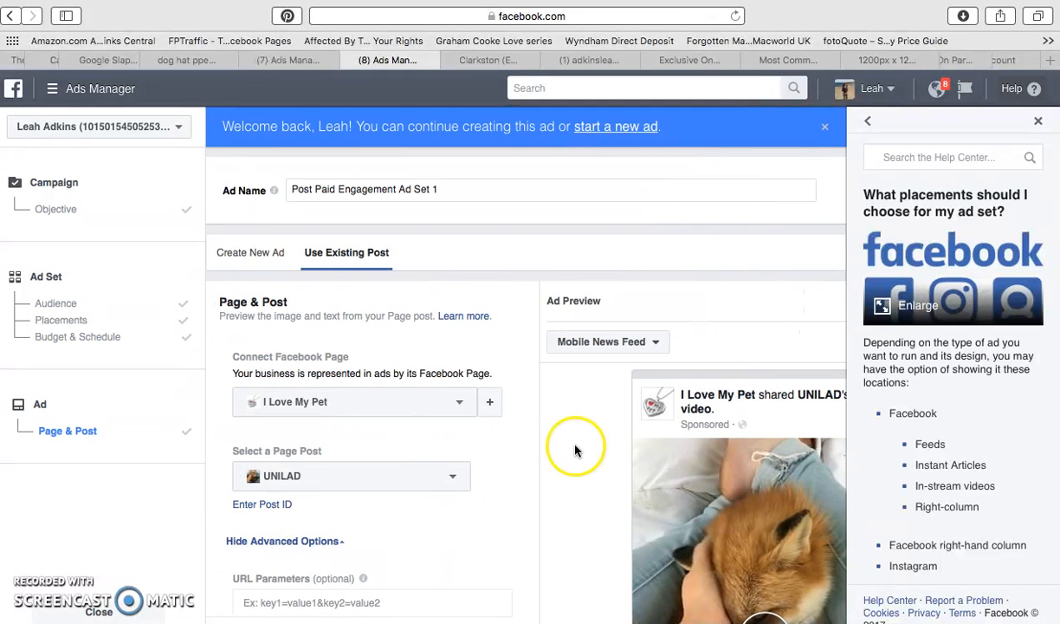
Browse the older entries in the page post list and close it without choosing a different post.
click(369, 476)
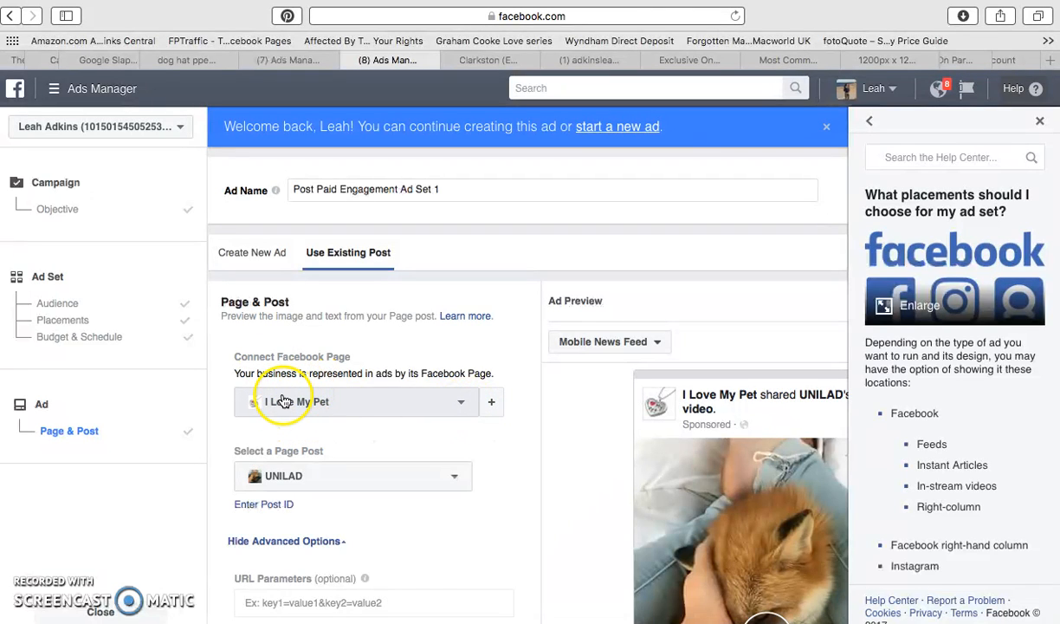
click(272, 485)
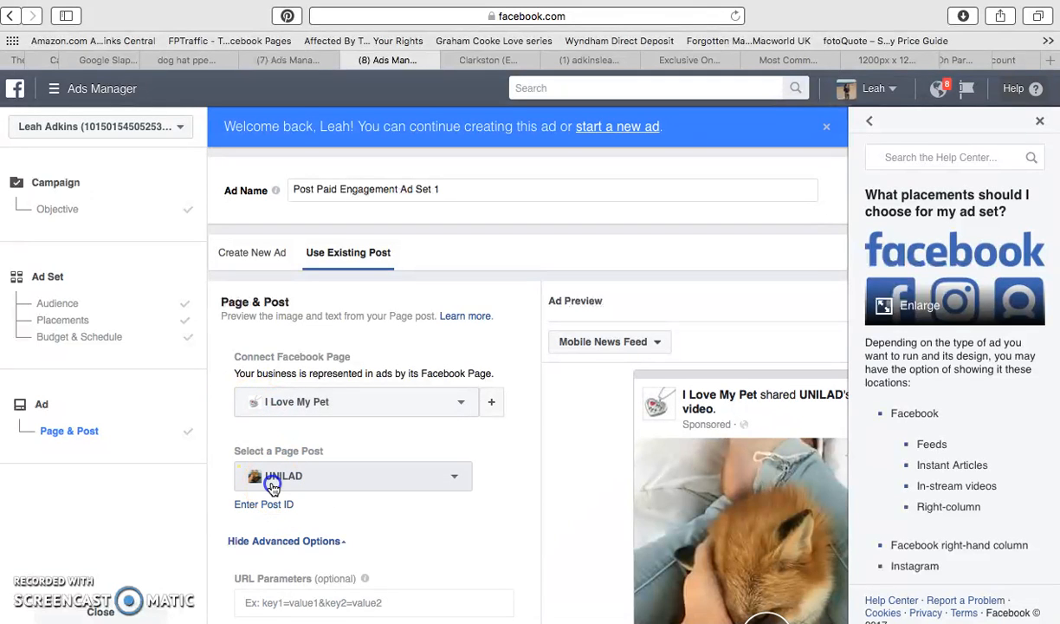
scroll(278, 519, left, 2)
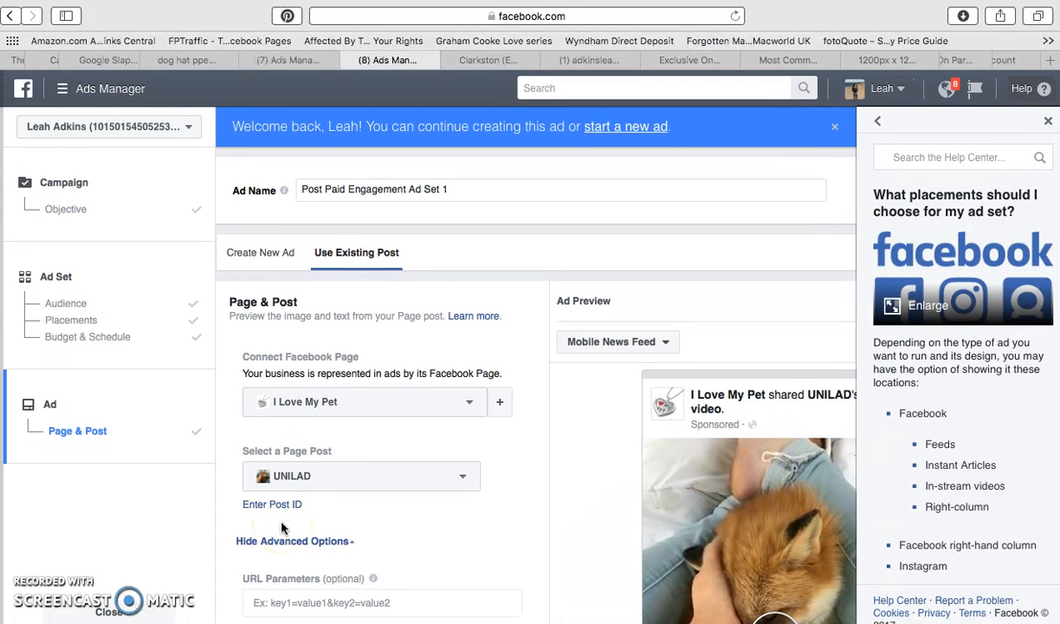
scroll(281, 526, right, 2)
click(274, 479)
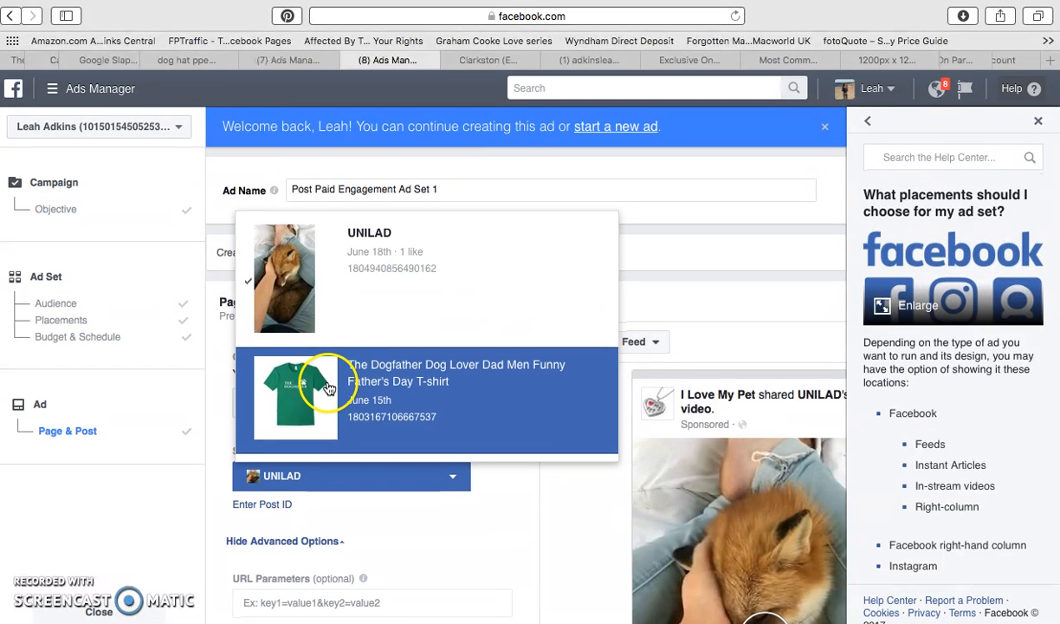
scroll(333, 389, down, 1)
scroll(332, 336, down, 15)
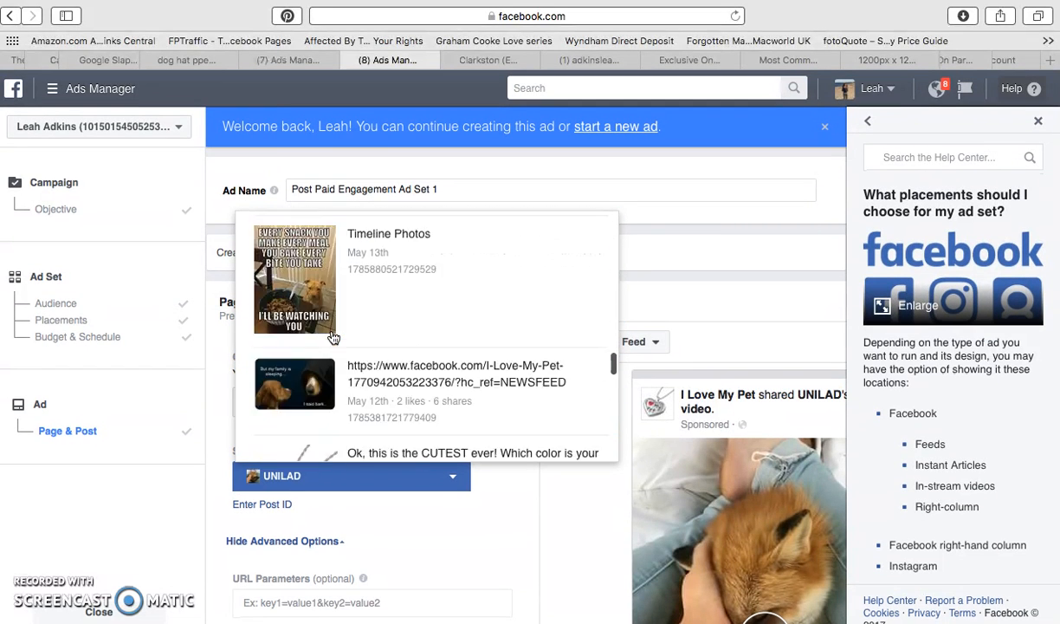
scroll(334, 313, up, 15)
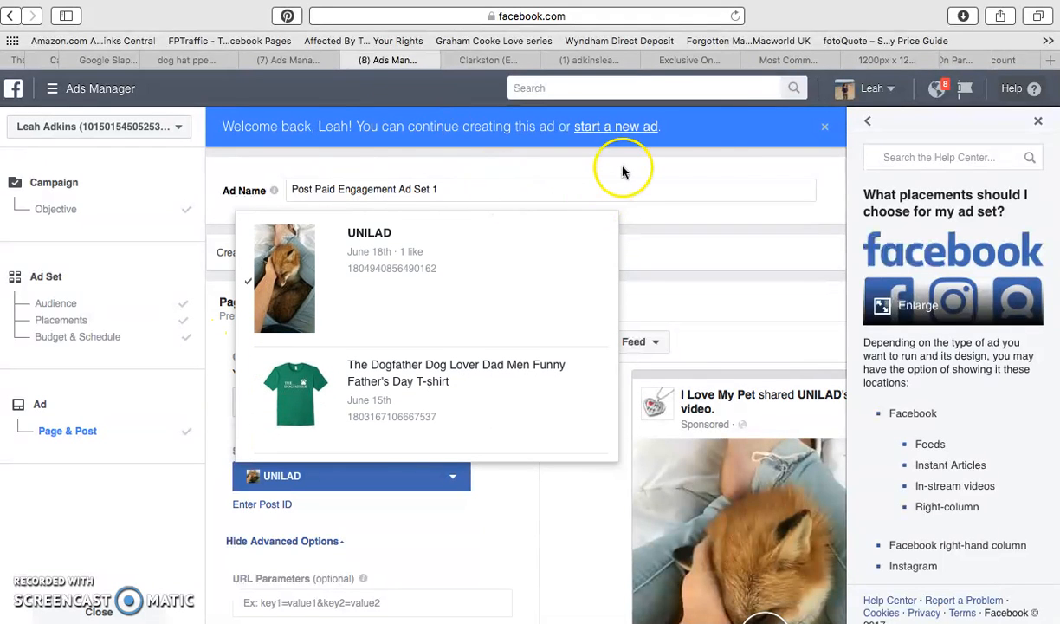
click(589, 190)
Look through the Facebook pages that can be connected to the ad, keeping I Love My Pet selected.
click(331, 404)
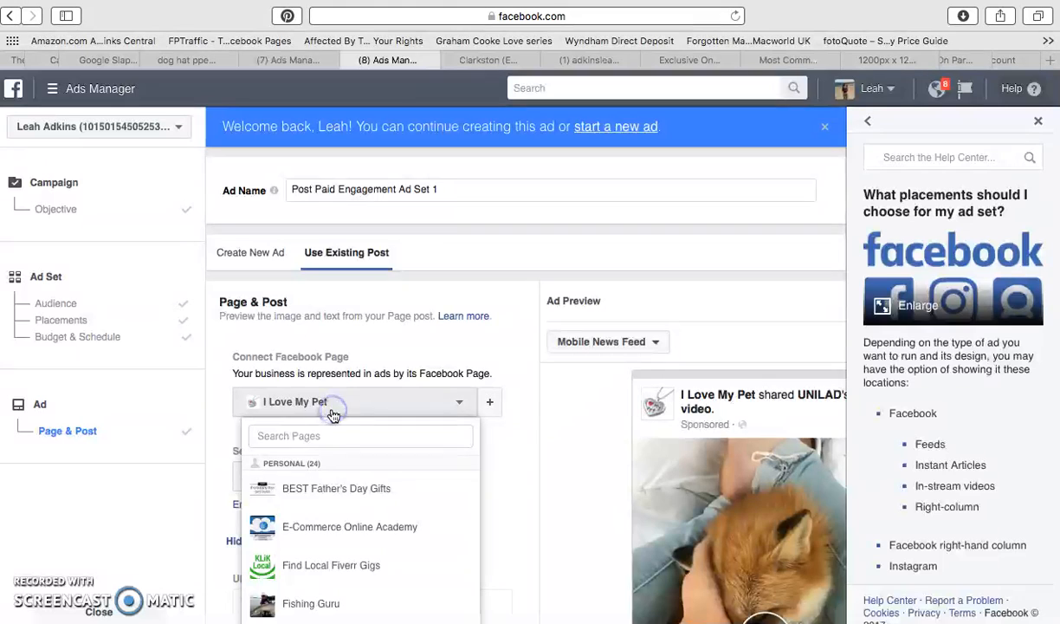
scroll(310, 487, down, 10)
scroll(312, 490, up, 1)
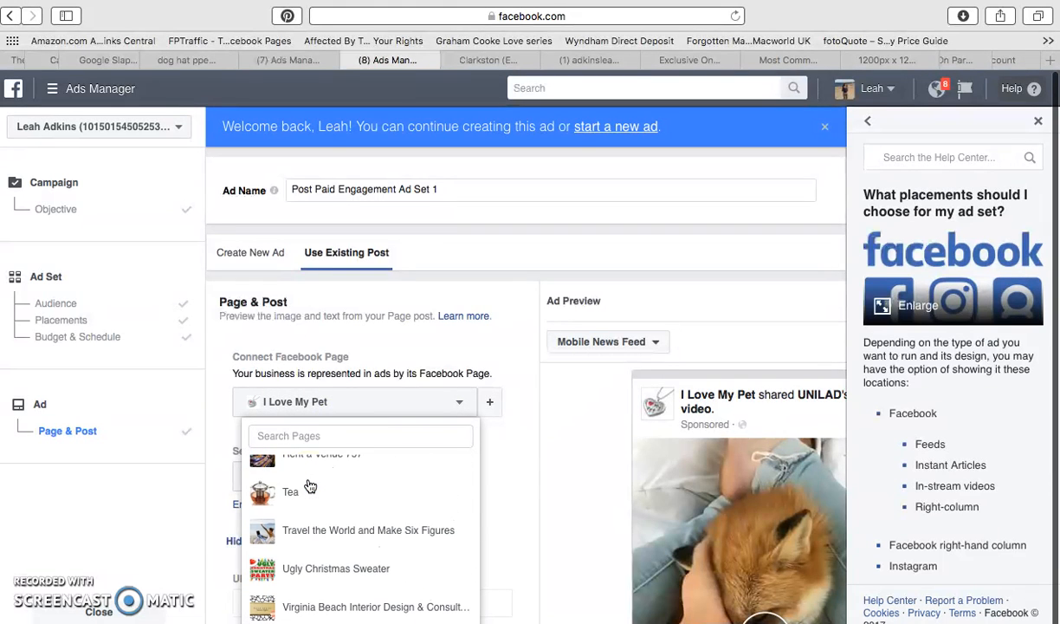
scroll(325, 499, up, 10)
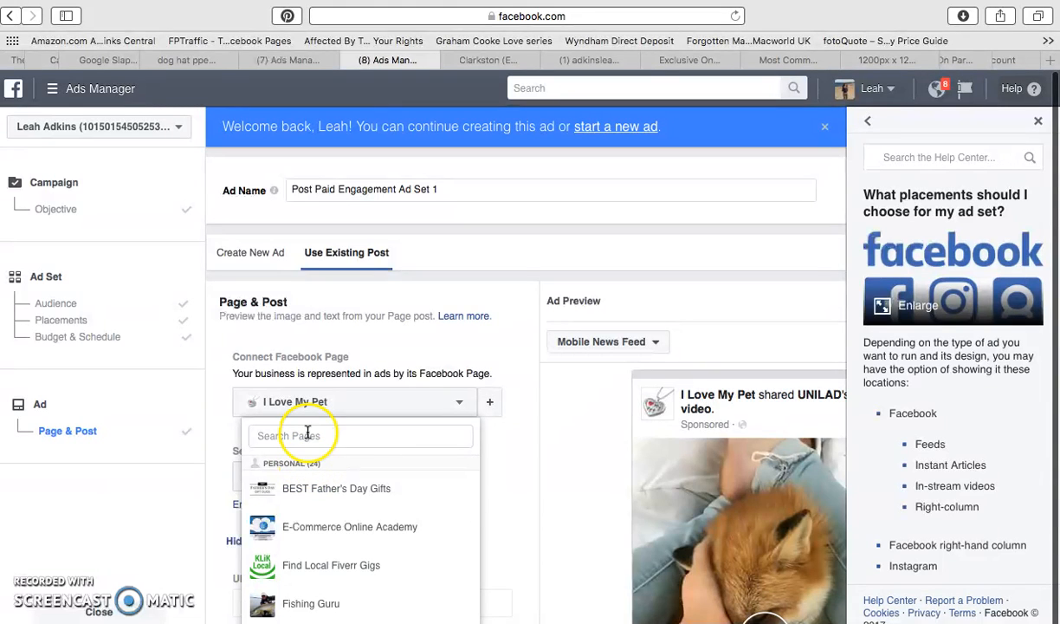
click(313, 368)
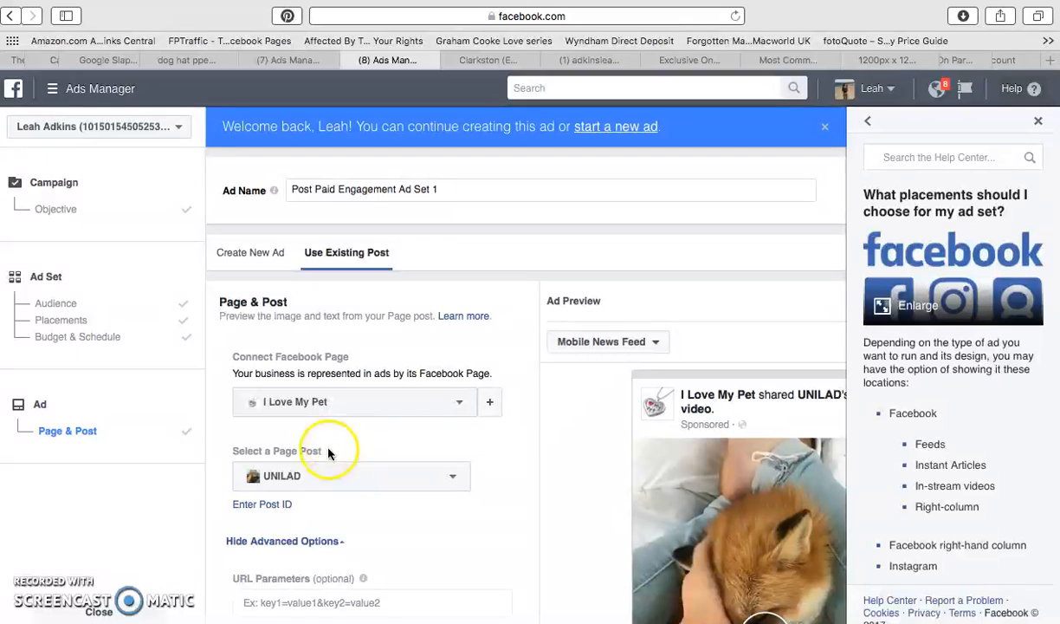
Hide and show the ad's advanced options again, and open the field for entering a post ID.
click(295, 542)
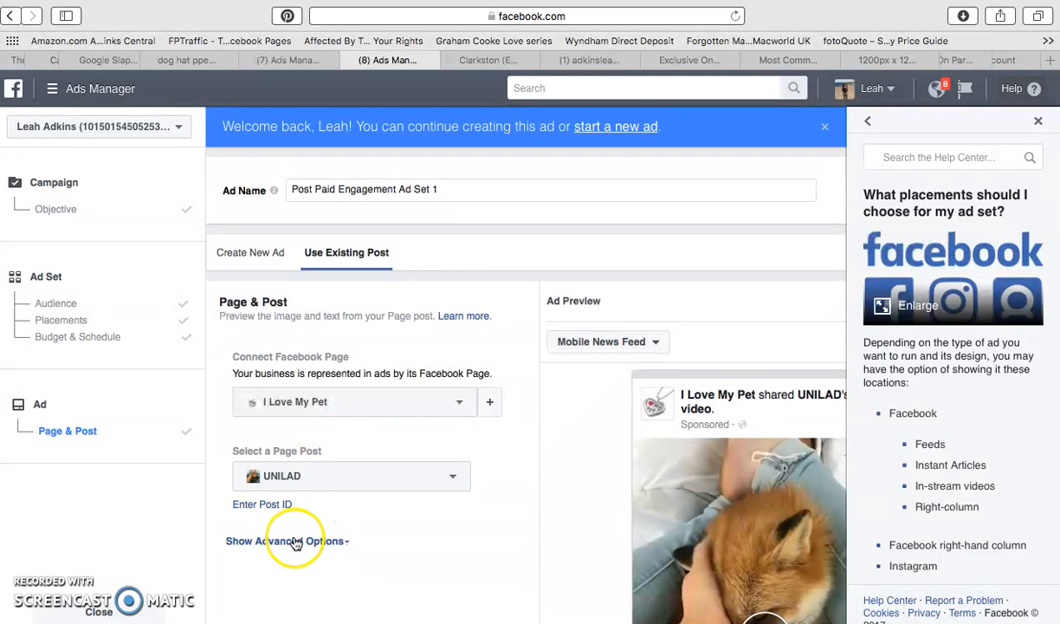
click(296, 542)
click(277, 504)
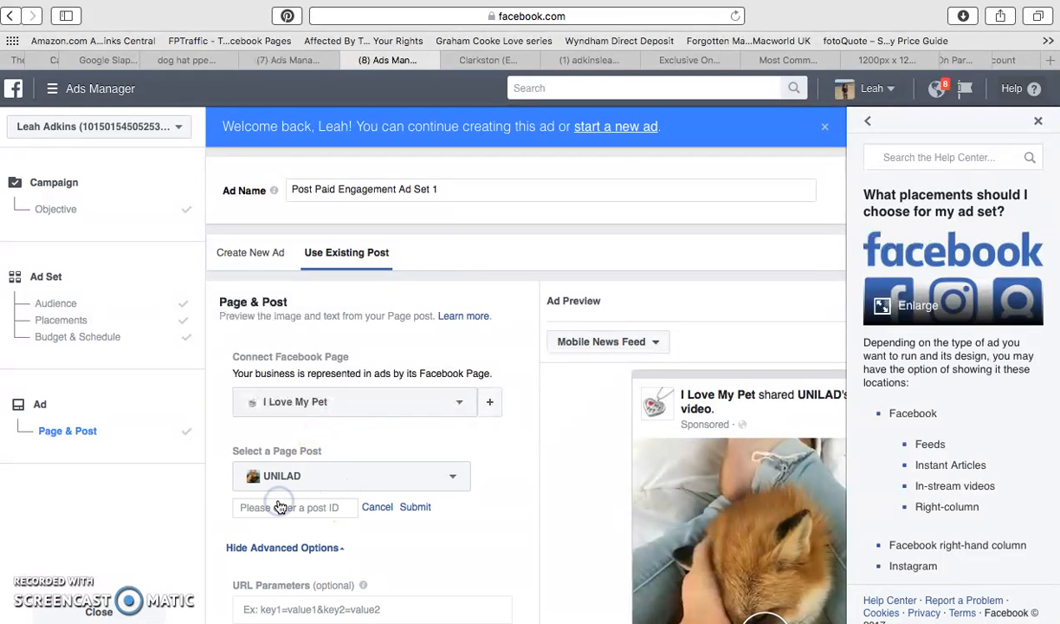
Switch from using an existing post to creating a new ad, and choose the Slideshow format.
click(315, 515)
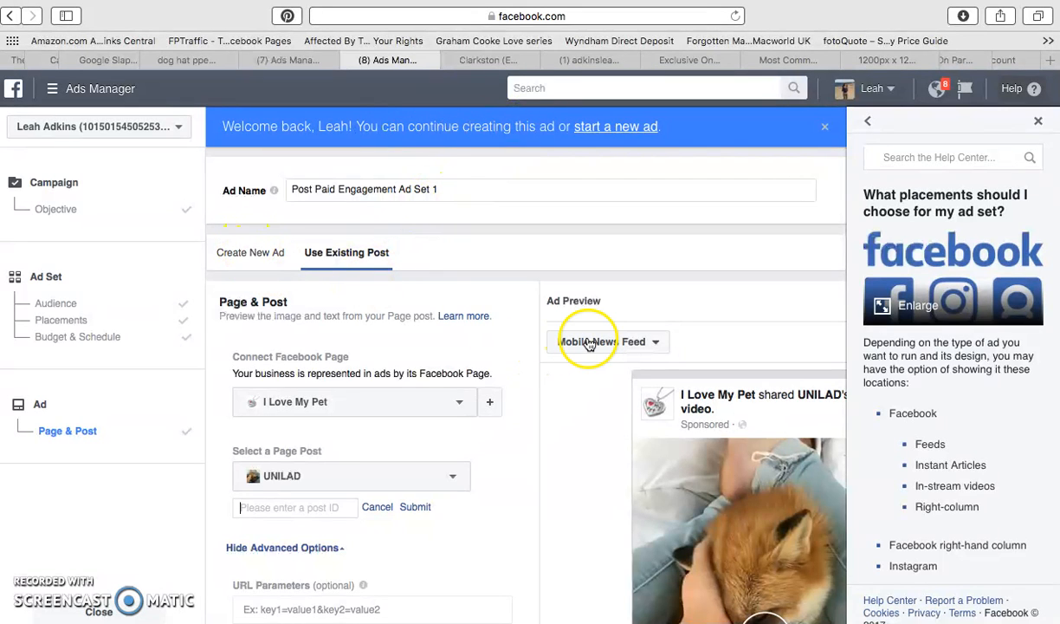
click(256, 254)
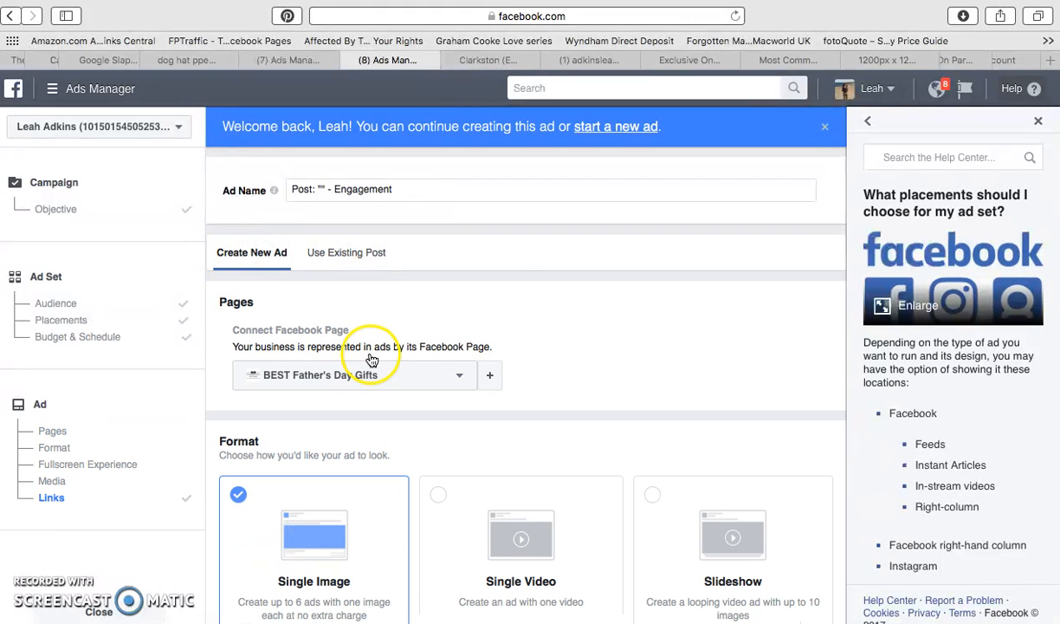
scroll(611, 538, down, 6)
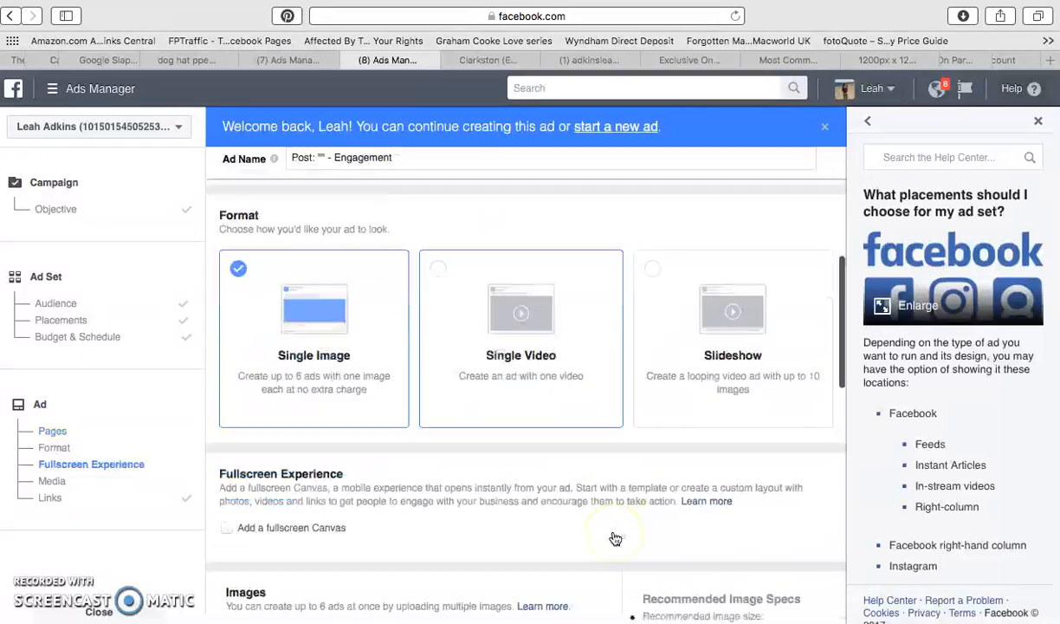
click(707, 293)
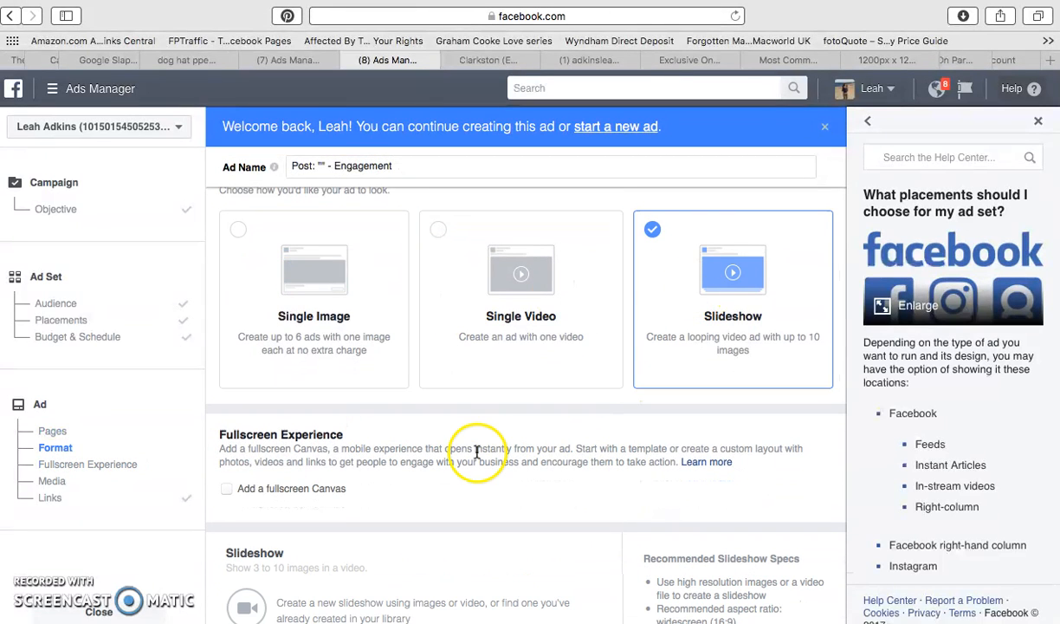
Try the option to add a fullscreen Canvas to the ad, leaving it disabled.
scroll(476, 451, down, 3)
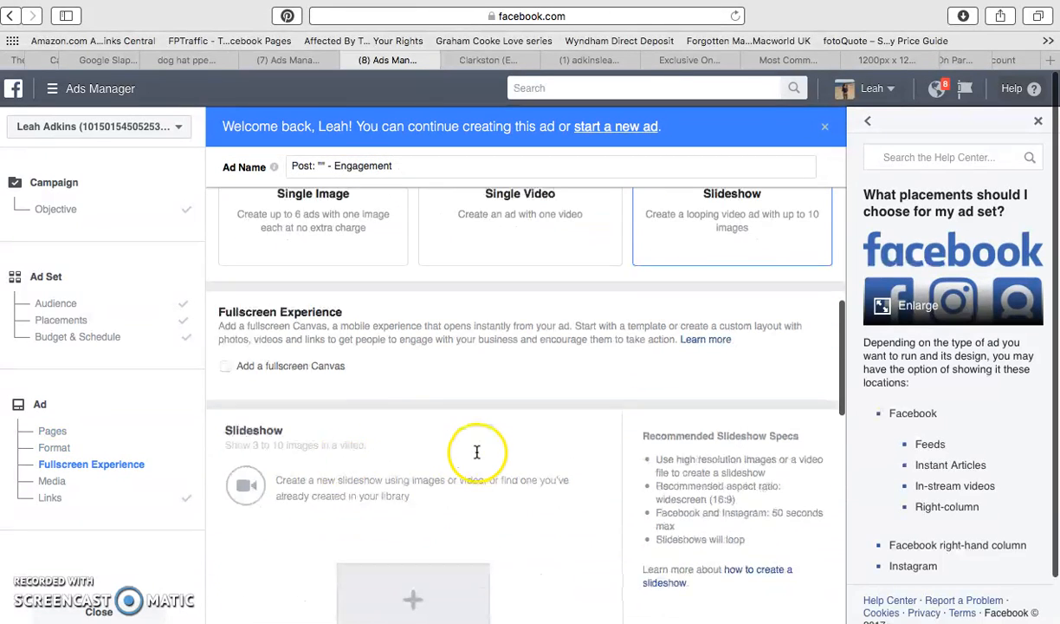
click(228, 372)
click(287, 367)
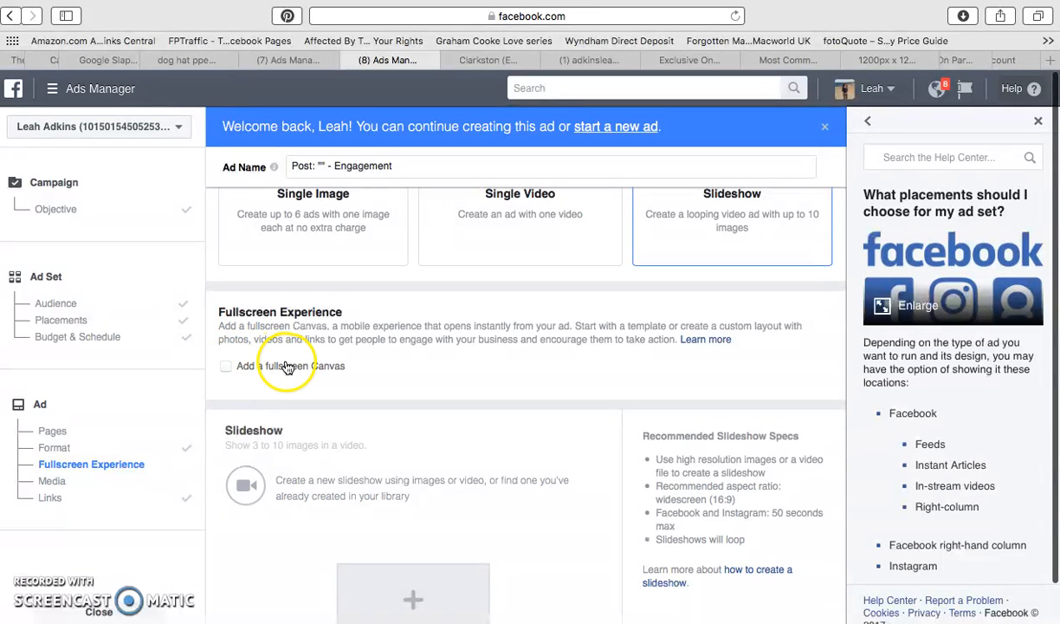
Start creating a new slideshow for the ad and open the photo selection for it.
scroll(366, 334, down, 4)
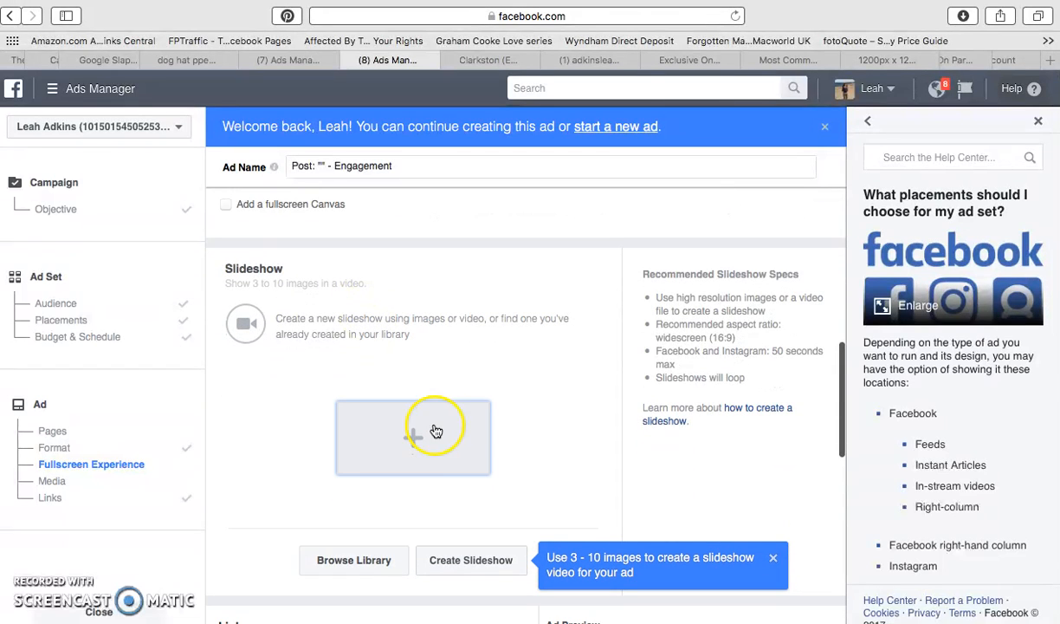
click(427, 457)
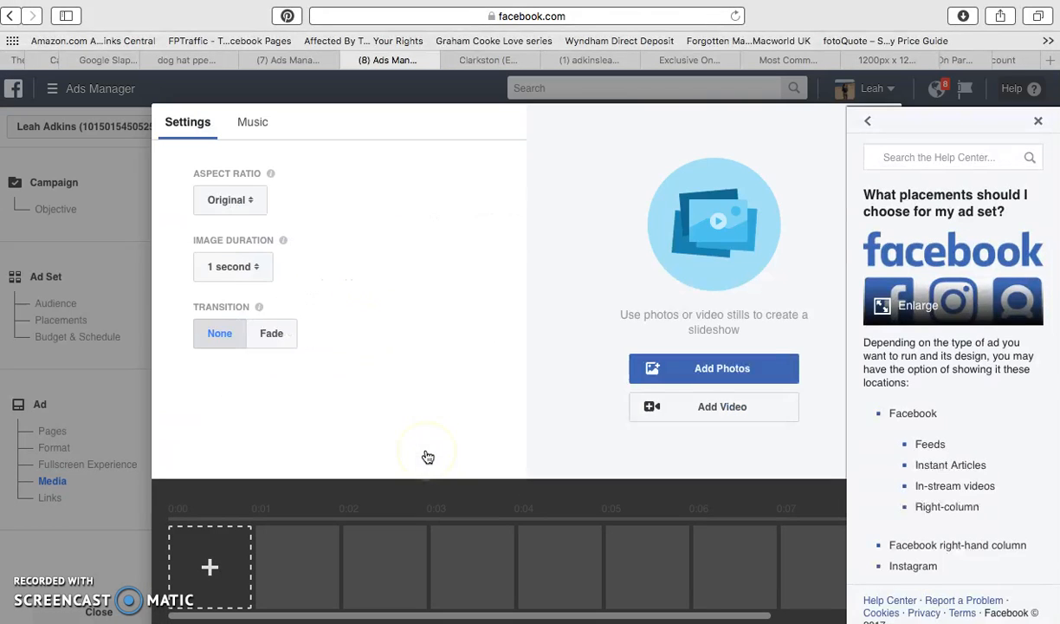
click(704, 357)
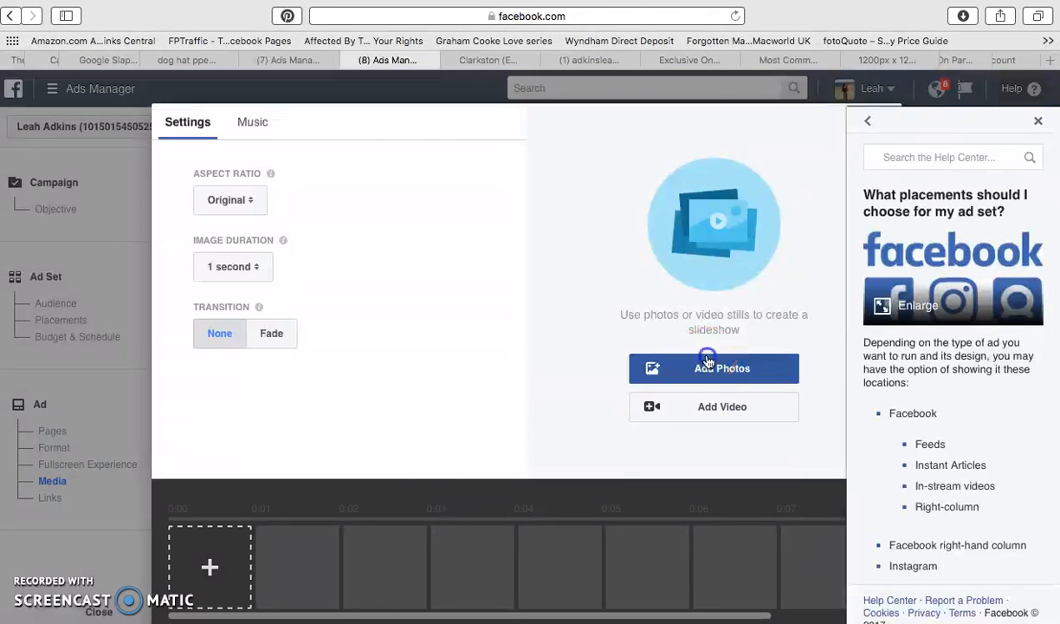